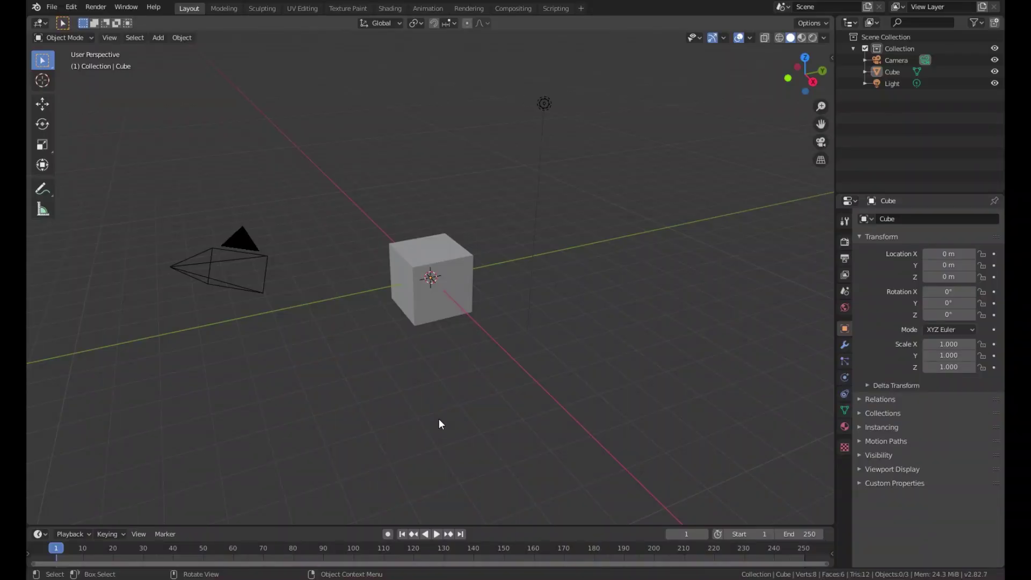
# Step: Delete all the default objects from the scene: the camera, the cube and the light
pyautogui.moveTo(429, 419); pyautogui.dragTo(408, 450, button='middle')
pyautogui.press('a')
pyautogui.press('x')
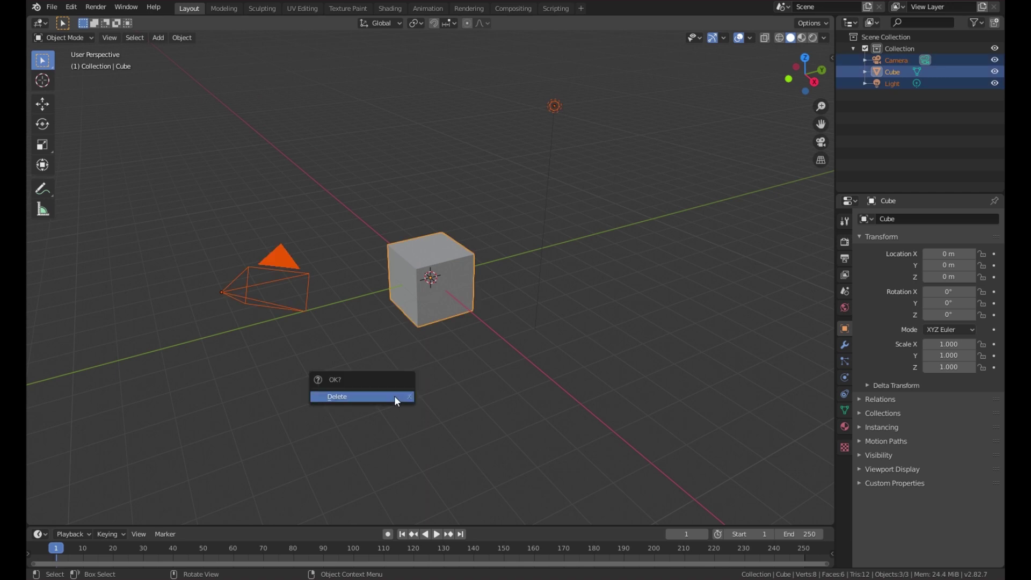
pyautogui.click(396, 399)
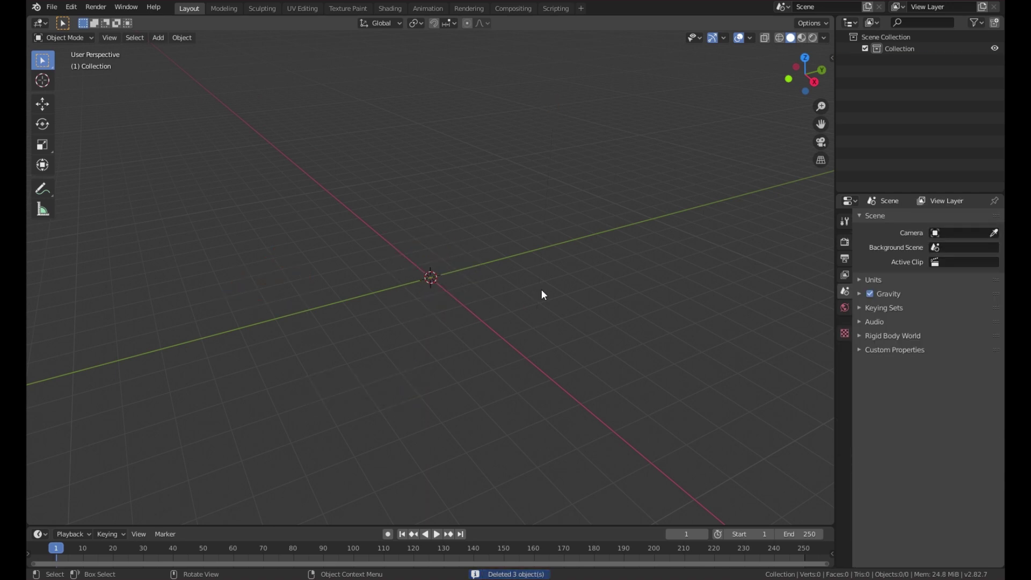
# Step: Add a cylinder mesh with 3 vertices and no cap fill, forming an open triangular prism
pyautogui.hotkey('shift', 'a')
pyautogui.moveTo(540, 285)
pyautogui.click(589, 336)
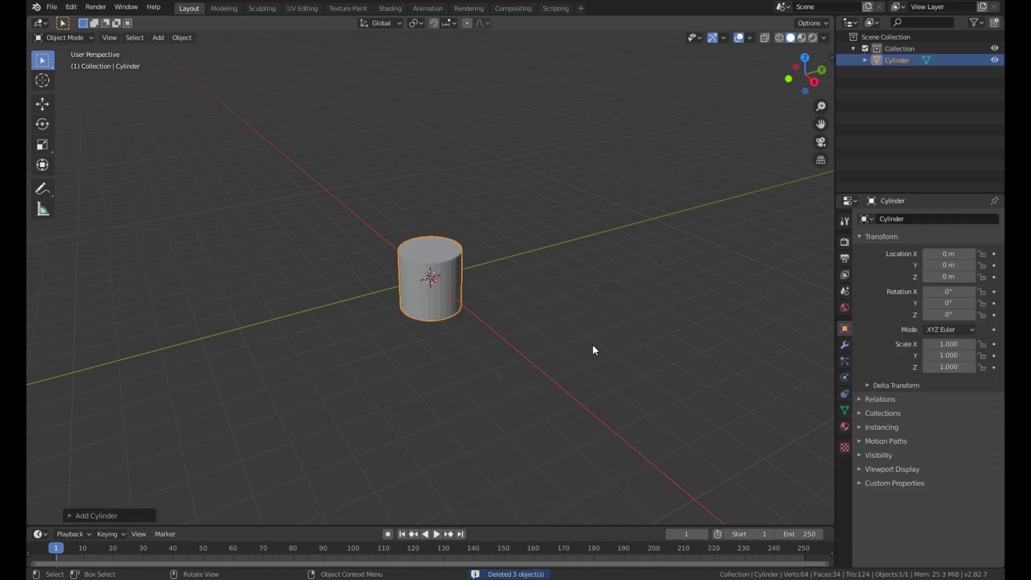
pyautogui.click(115, 514)
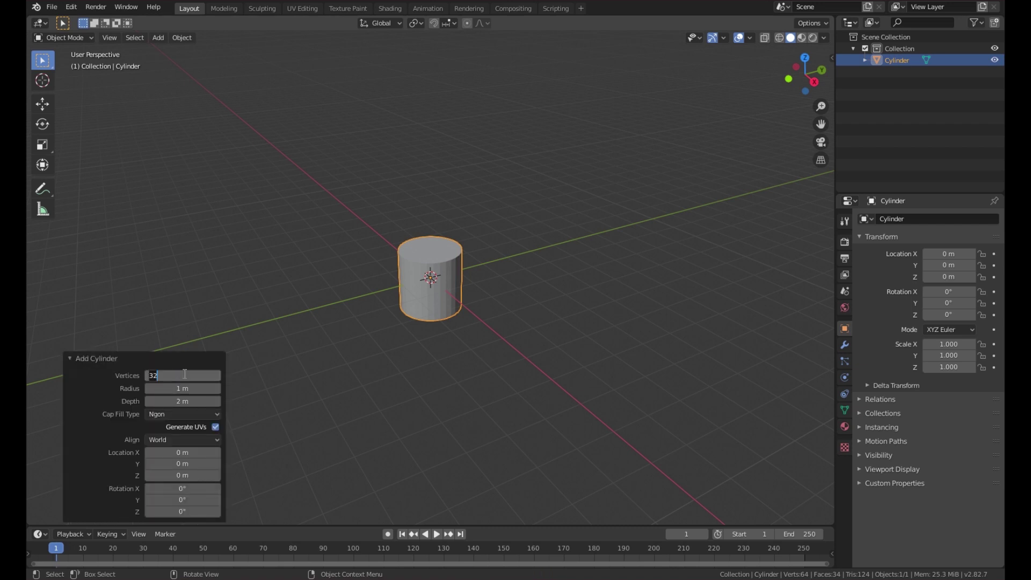
pyautogui.write('3')
pyautogui.press('Return')
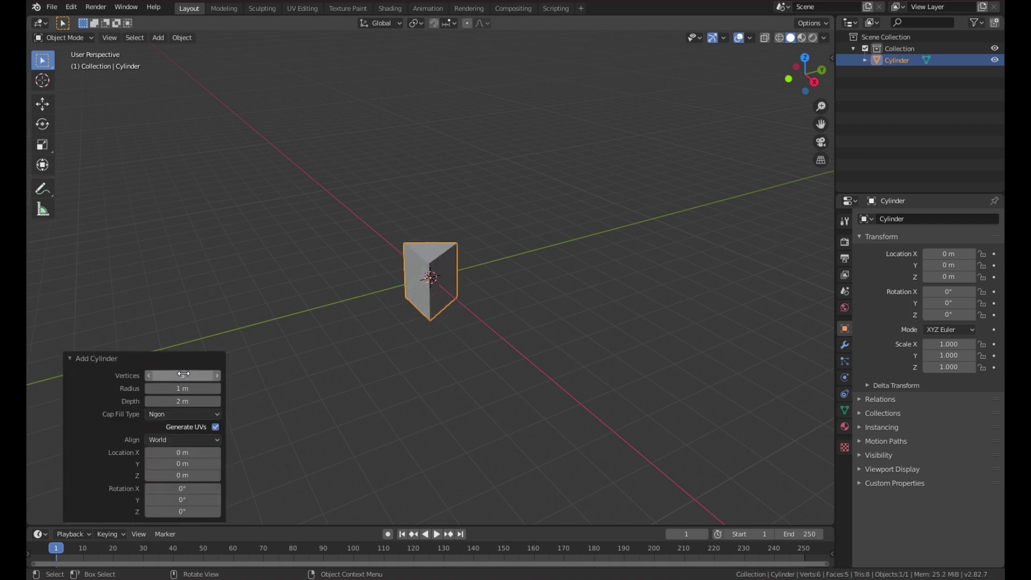
pyautogui.click(185, 417)
pyautogui.click(180, 429)
# Step: Move all of the prism's geometry up 1 m along Z in Edit Mode, keeping the object's origin in place
pyautogui.moveTo(280, 386); pyautogui.dragTo(445, 295, button='middle')
pyautogui.press('Tab')
pyautogui.press('g')
pyautogui.press('z')
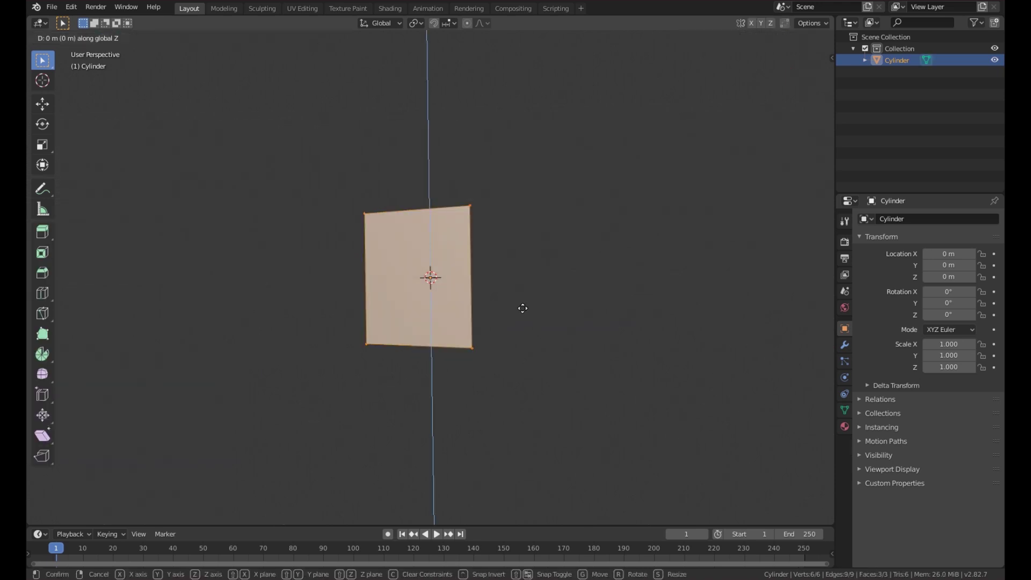
pyautogui.press('1')
pyautogui.press('Return')
pyautogui.moveTo(523, 308); pyautogui.dragTo(516, 331, button='middle')
pyautogui.press('Tab')
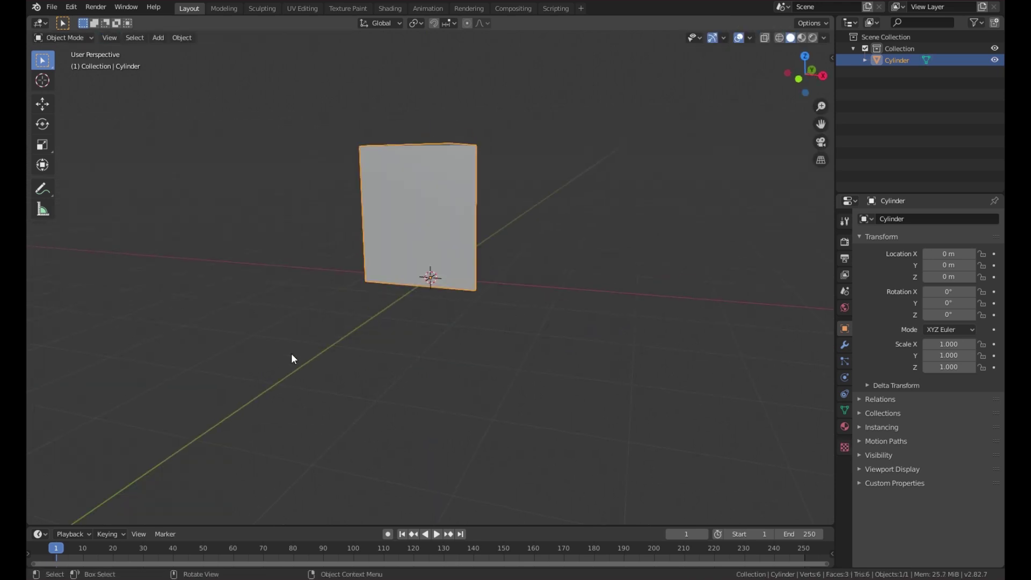
# Step: Scale the prism by 8 along Z in Object Mode and apply the scale
pyautogui.moveTo(292, 357); pyautogui.dragTo(418, 346, button='middle')
pyautogui.press('s')
pyautogui.press('z')
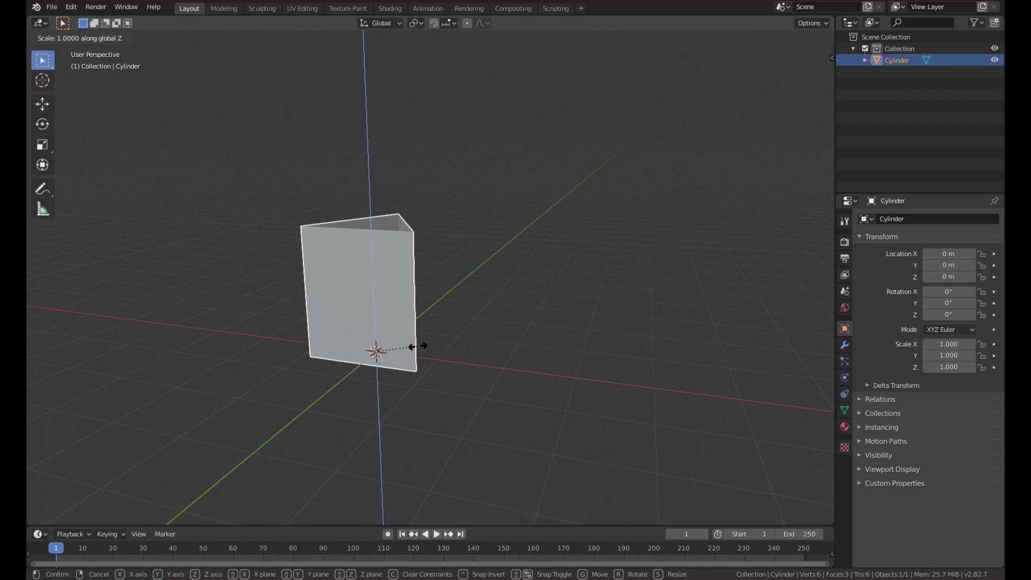
pyautogui.press('8')
pyautogui.press('Return')
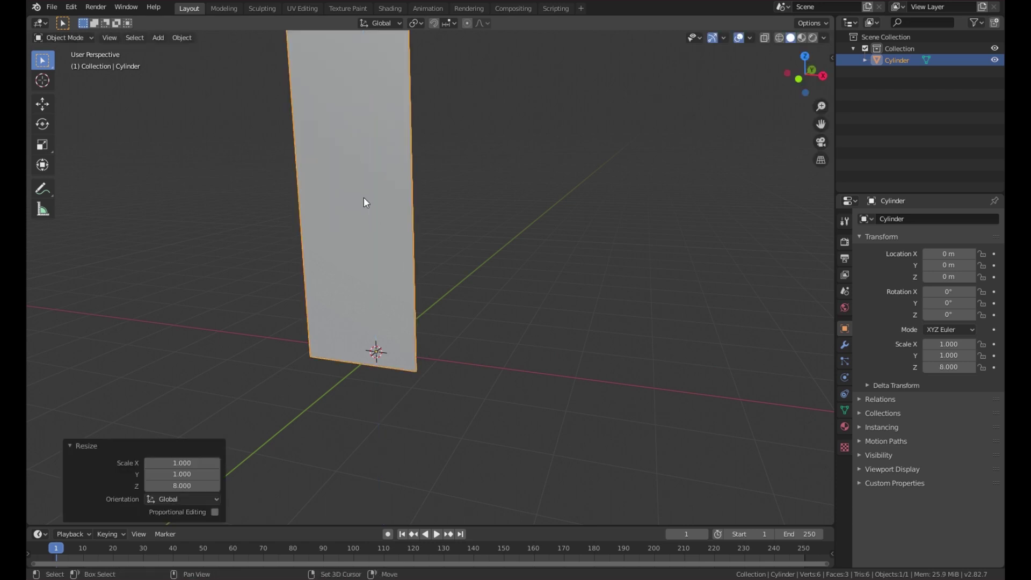
pyautogui.moveTo(364, 202); pyautogui.dragTo(424, 329, button='middle')
pyautogui.hotkey('ctrl', 'a')
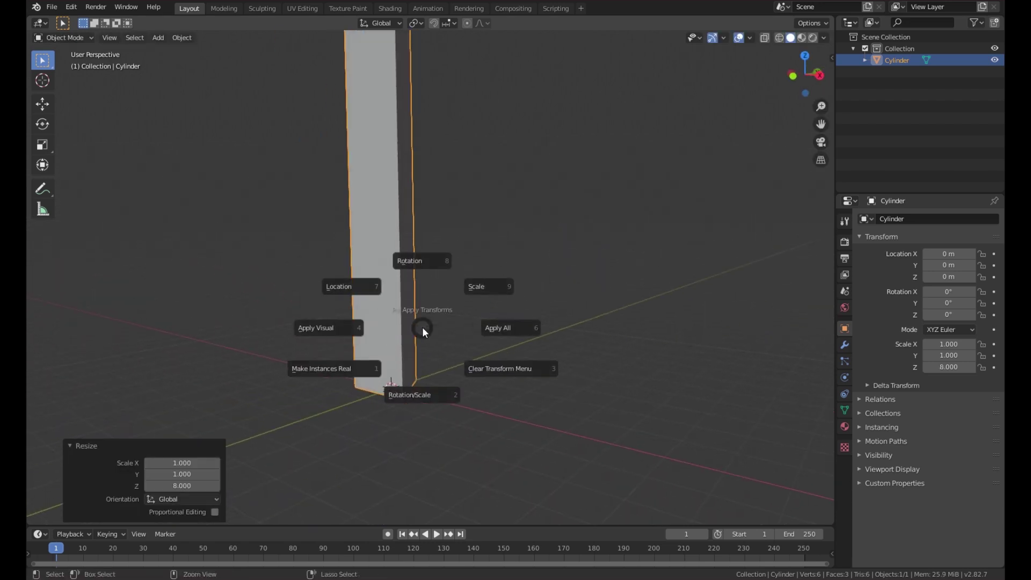
pyautogui.click(477, 290)
# Step: Add 50 evenly spaced horizontal loop cuts along the prism's height without sliding them
pyautogui.moveTo(477, 292); pyautogui.dragTo(399, 413, button='middle')
pyautogui.press('Tab')
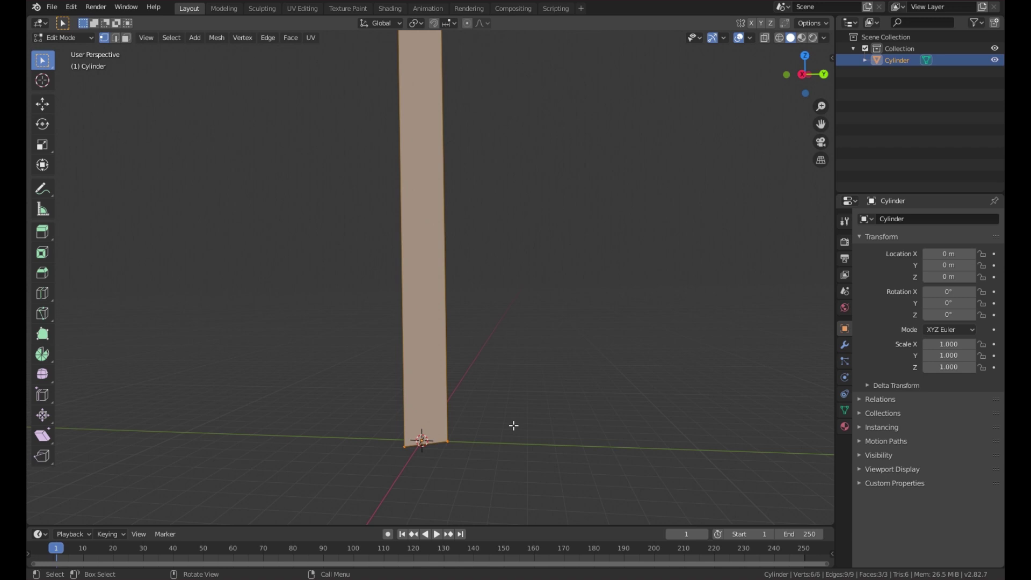
pyautogui.scroll(2, 513, 426)
pyautogui.keyDown('shift'); pyautogui.moveTo(453, 373); pyautogui.dragTo(462, 438, button='middle'); pyautogui.keyUp('shift')
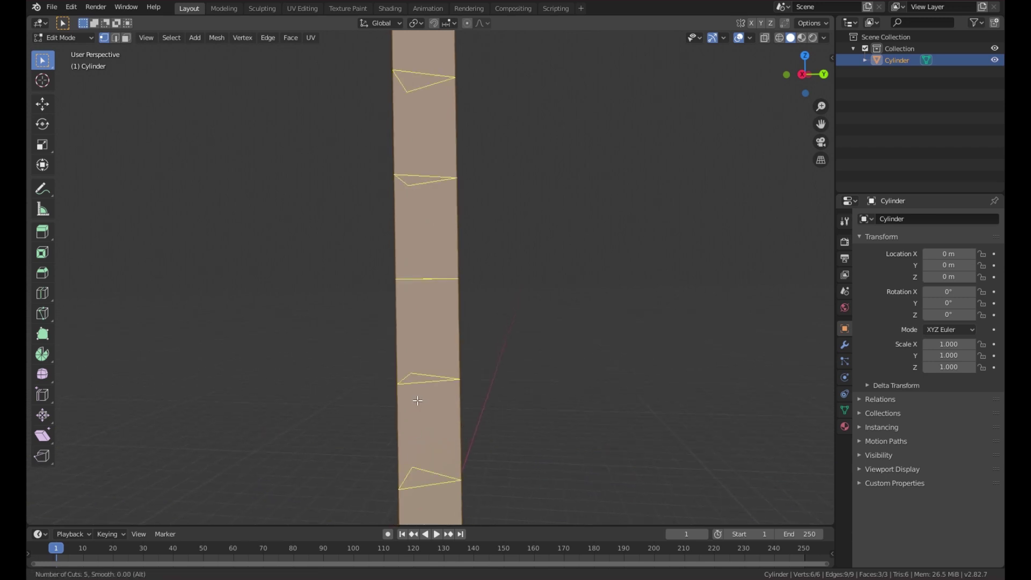
pyautogui.scroll(15, 383, 361)
pyautogui.press('5')
pyautogui.press('0')
pyautogui.click(382, 364)
pyautogui.rightClick(383, 363)
# Step: Add 5 evenly spaced vertical loop cuts to the first side of the prism
pyautogui.scroll(1, 411, 363)
pyautogui.moveTo(415, 363); pyautogui.dragTo(403, 360, button='middle')
pyautogui.hotkey('ctrl', 'r')
pyautogui.scroll(1, 405, 359)
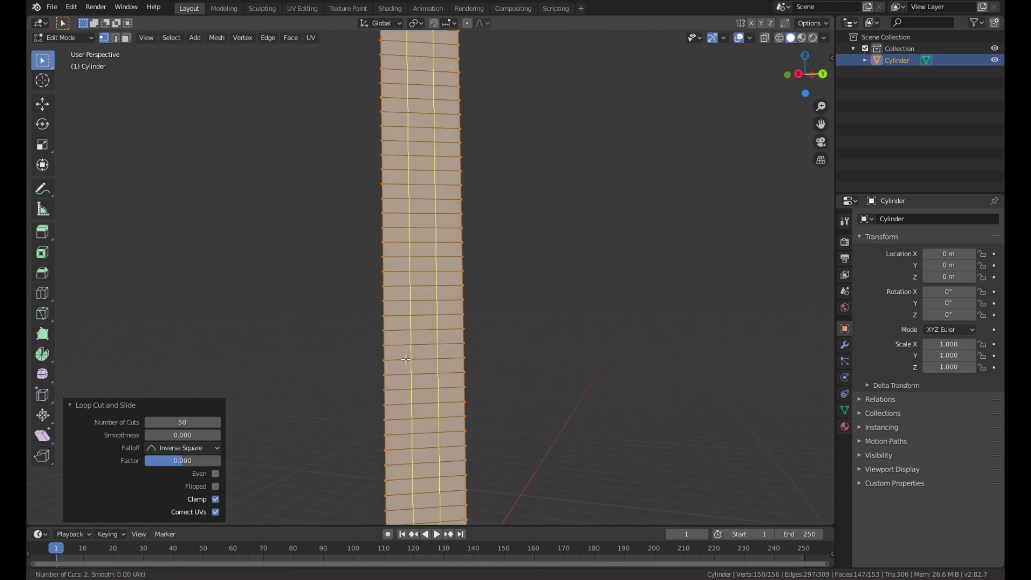
pyautogui.click(405, 360)
pyautogui.rightClick(403, 359)
# Step: Add 5 unslid vertical loop cuts to the second side of the prism
pyautogui.moveTo(334, 363); pyautogui.dragTo(407, 368, button='middle')
pyautogui.hotkey('ctrl', 'r')
pyautogui.scroll(4, 387, 364)
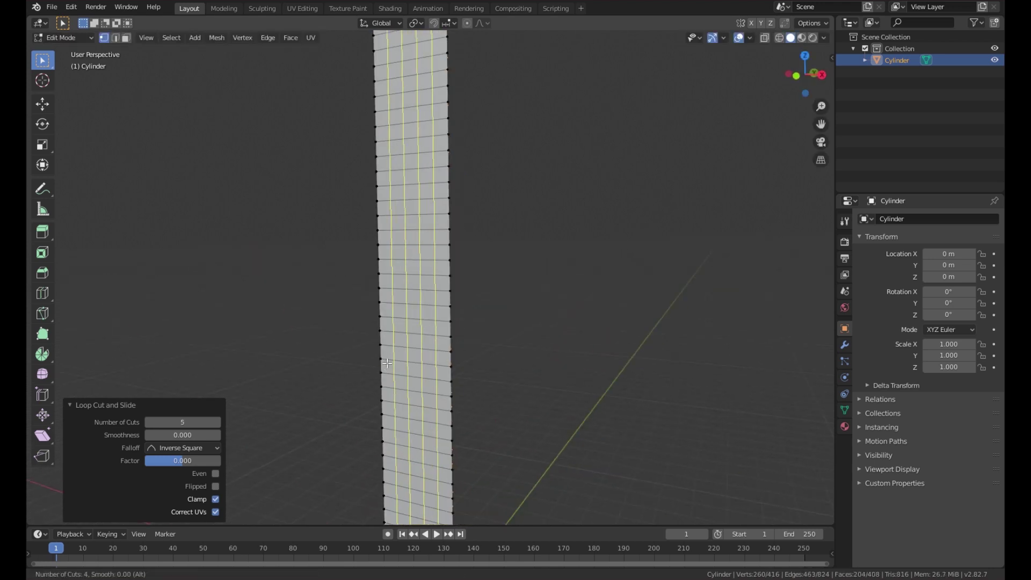
pyautogui.click(387, 363)
pyautogui.rightClick(386, 363)
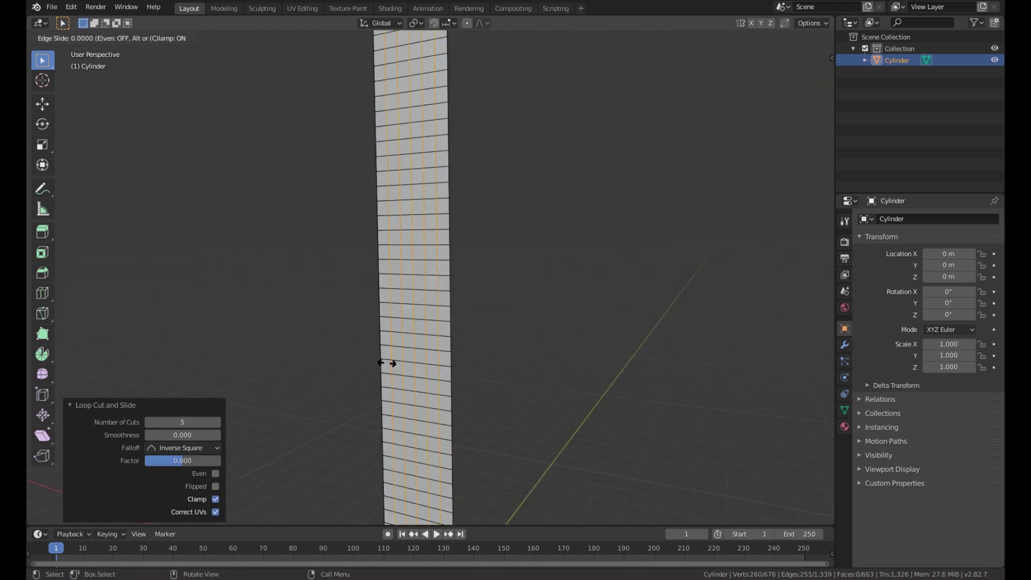
pyautogui.moveTo(410, 363); pyautogui.dragTo(451, 356, button='middle')
pyautogui.hotkey('ctrl', 'r')
pyautogui.scroll(2, 418, 356)
pyautogui.click(419, 357)
pyautogui.rightClick(418, 357)
pyautogui.hotkey('ctrl', 'z')
pyautogui.hotkey('ctrl', 'r')
pyautogui.scroll(1, 451, 356)
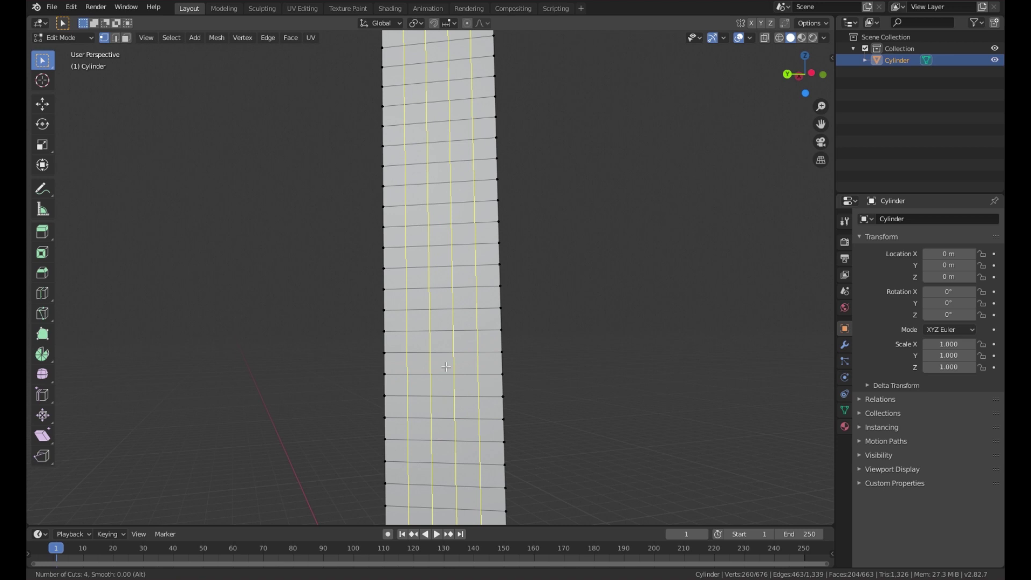
pyautogui.click(450, 358)
pyautogui.rightClick(450, 368)
pyautogui.hotkey('ctrl', 'r')
pyautogui.hotkey('ctrl', 'z')
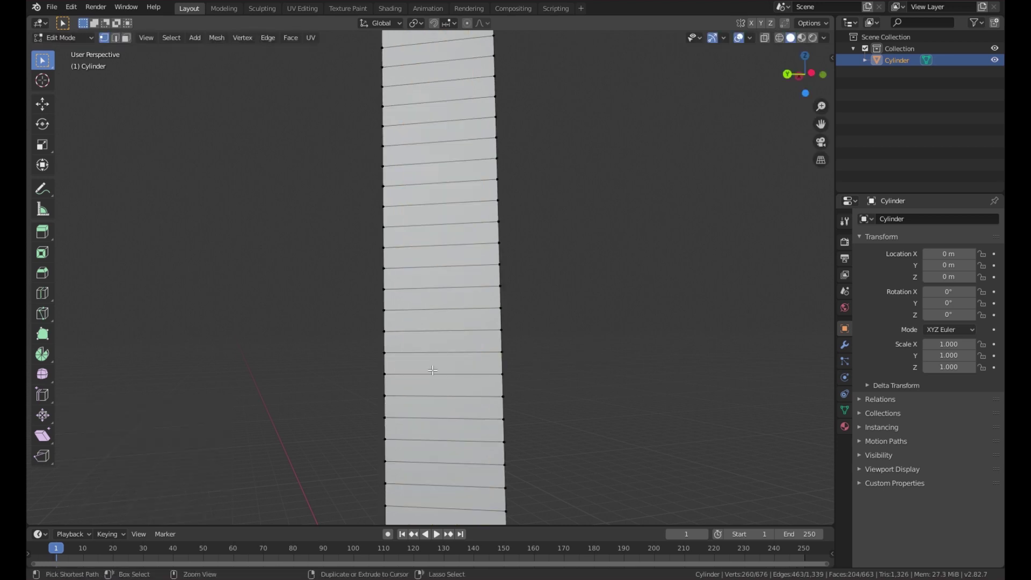
# Step: Add 5 centred vertical loop cuts to the prism's remaining side and return to Object Mode
pyautogui.hotkey('ctrl', 'r')
pyautogui.scroll(1, 431, 370)
pyautogui.click(432, 371)
pyautogui.rightClick(432, 370)
pyautogui.moveTo(432, 371); pyautogui.dragTo(371, 425, button='middle')
pyautogui.press('Tab')
pyautogui.scroll(-12, 376, 370)
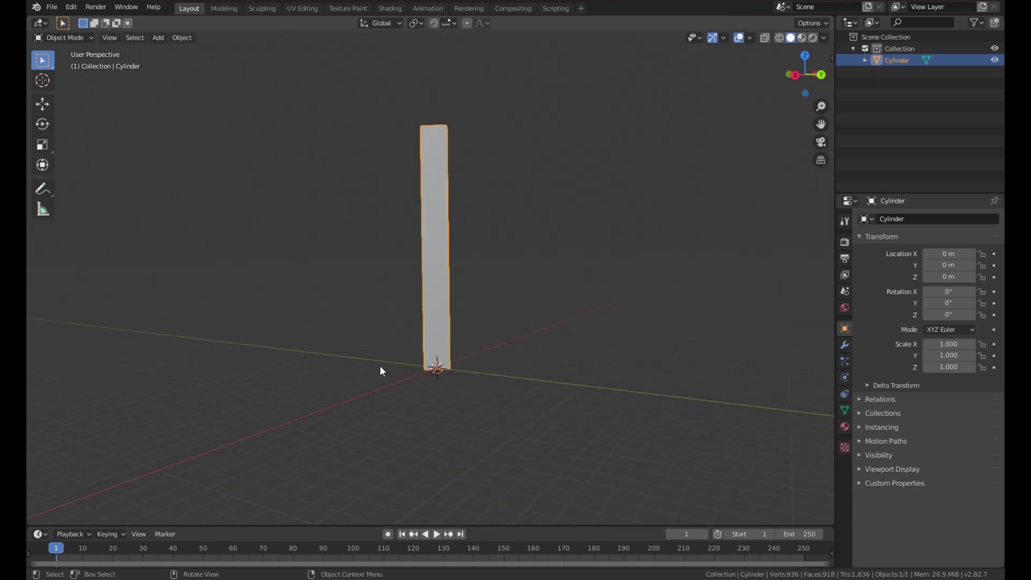
# Step: Add a Simple Deform modifier to the prism that twists it 360° around the Z axis
pyautogui.moveTo(382, 367); pyautogui.dragTo(466, 375, button='middle')
pyautogui.scroll(5, 467, 375)
pyautogui.click(845, 345)
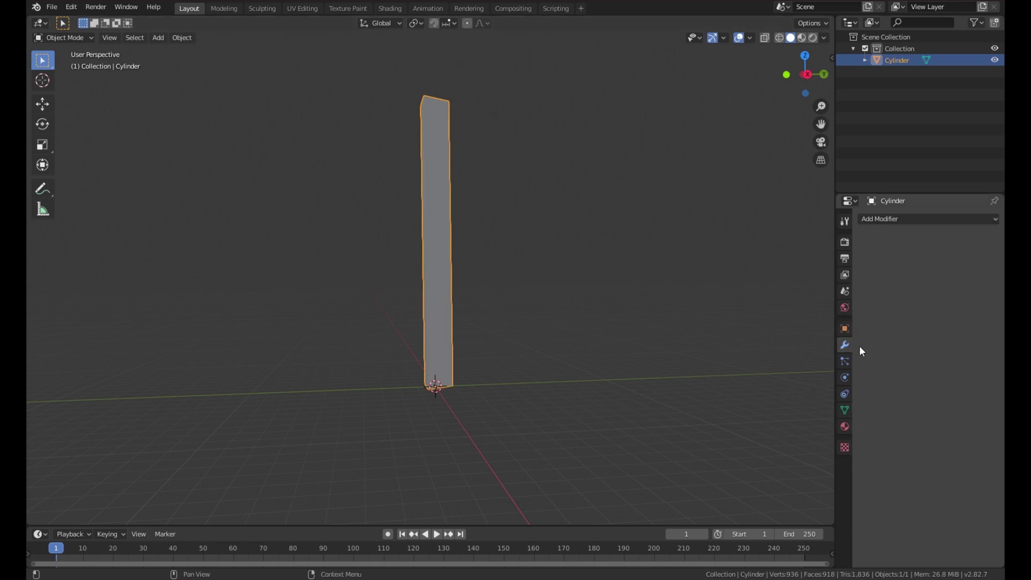
pyautogui.scroll(1, 585, 280)
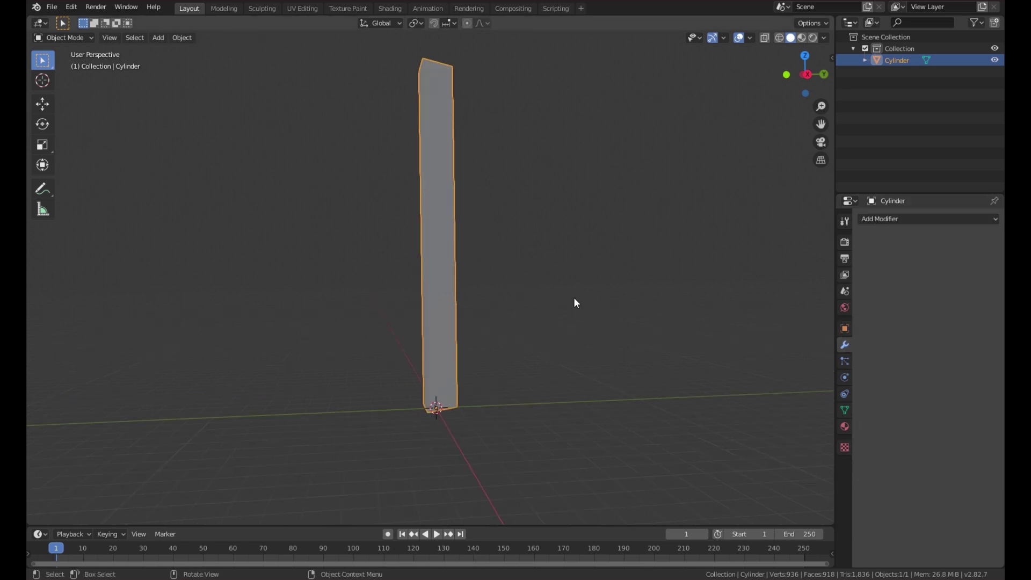
pyautogui.click(915, 220)
pyautogui.click(890, 368)
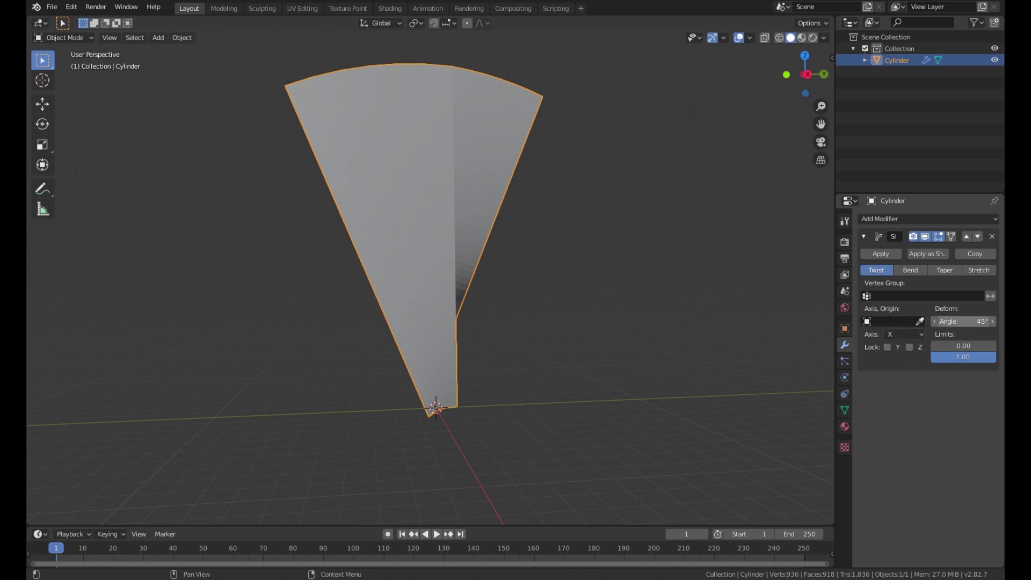
pyautogui.press('Return')
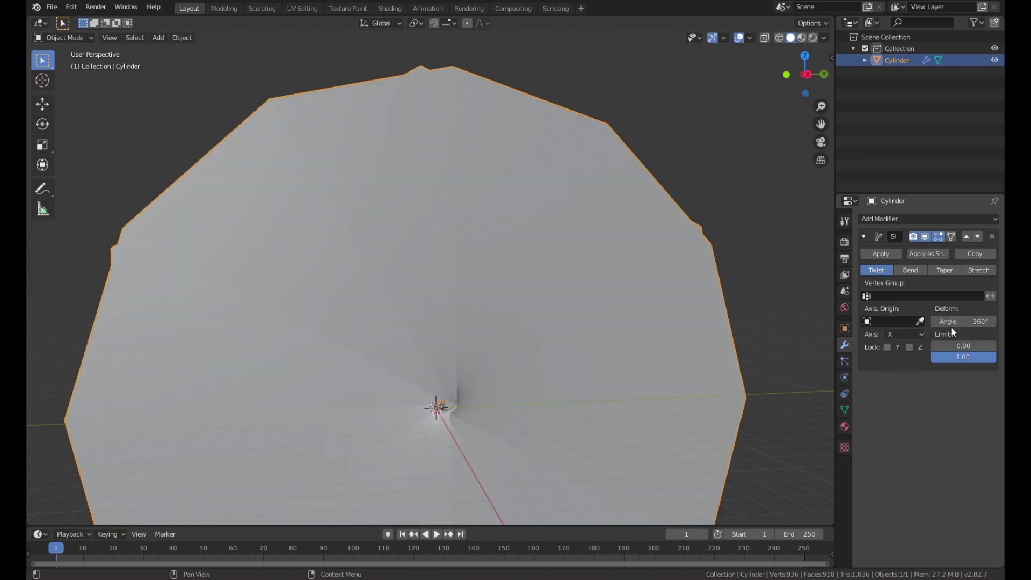
pyautogui.click(905, 334)
pyautogui.click(913, 374)
pyautogui.moveTo(537, 408); pyautogui.dragTo(391, 285, button='middle')
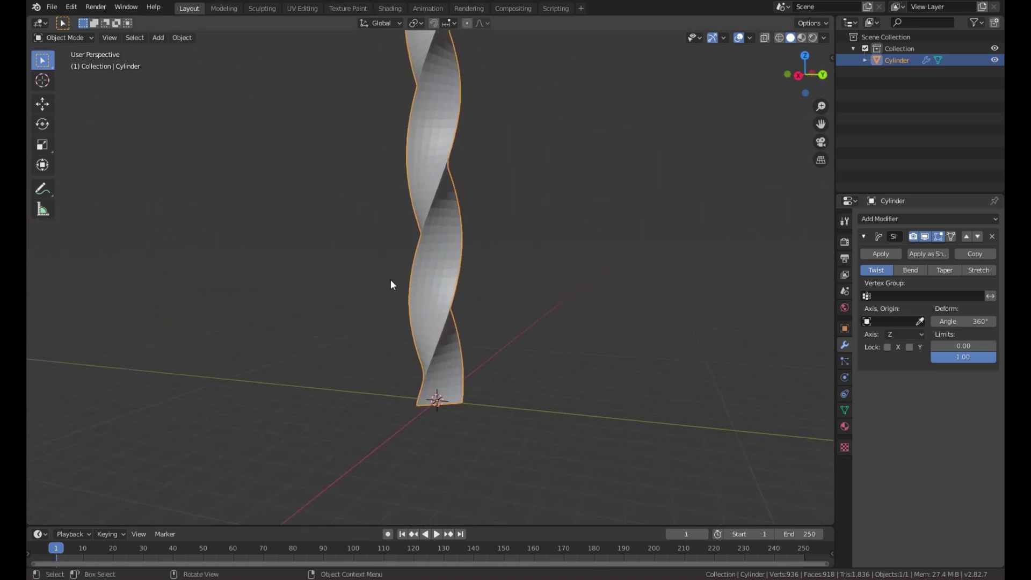
# Step: Add a Plain Axes empty at the world origin
pyautogui.moveTo(510, 383); pyautogui.dragTo(523, 364, button='middle')
pyautogui.hotkey('shift', 'a')
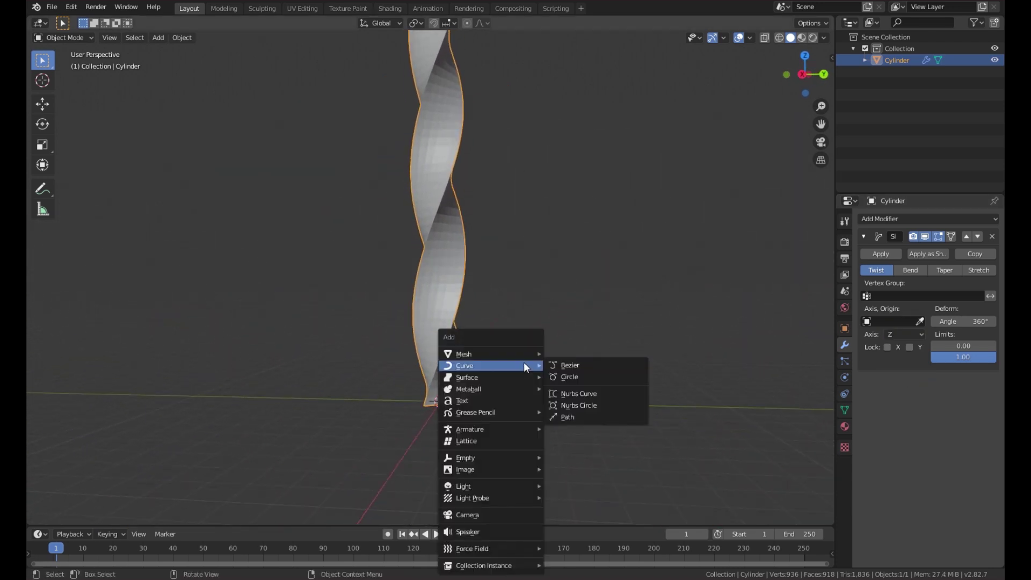
pyautogui.moveTo(487, 458)
pyautogui.click(569, 456)
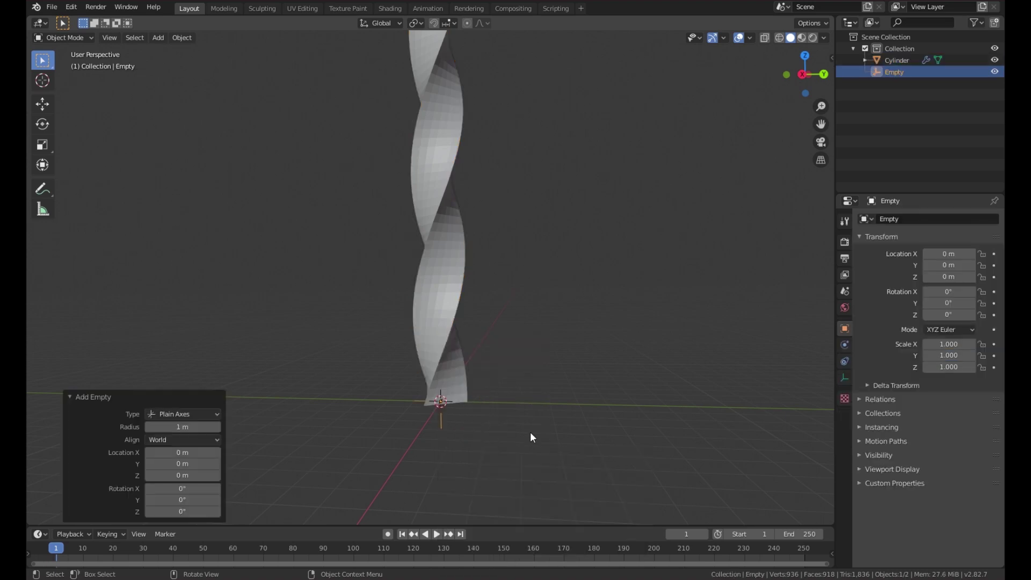
# Step: Duplicate the prism's twist modifier and set the copy to Bend around the Y axis with the Empty as its origin
pyautogui.click(434, 351)
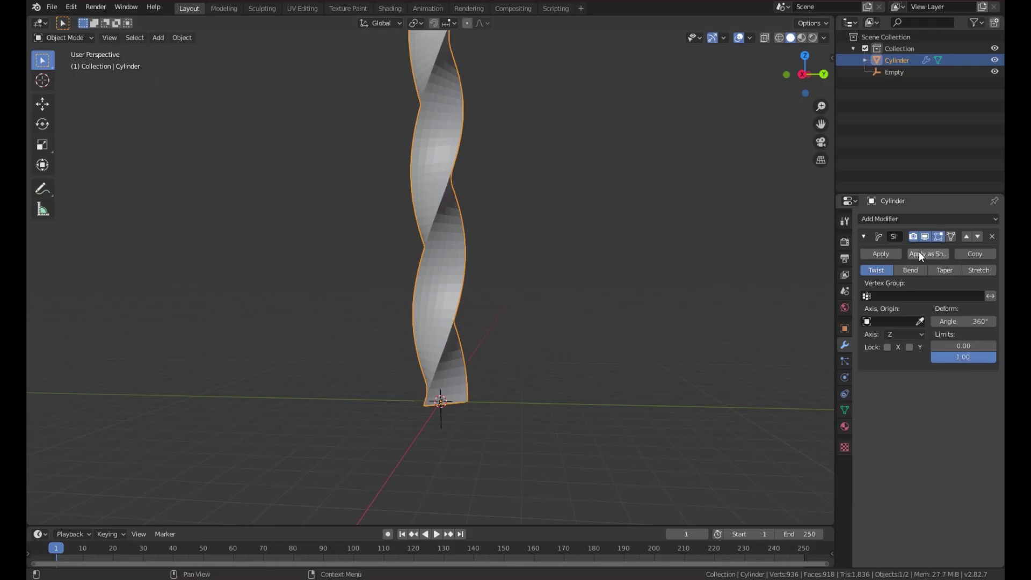
pyautogui.click(984, 258)
pyautogui.click(913, 418)
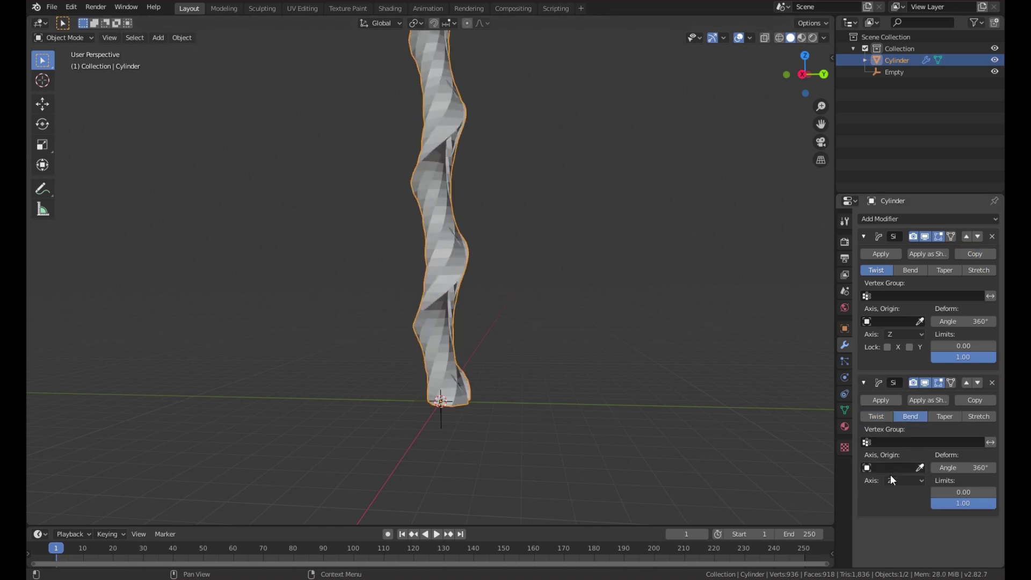
pyautogui.click(442, 422)
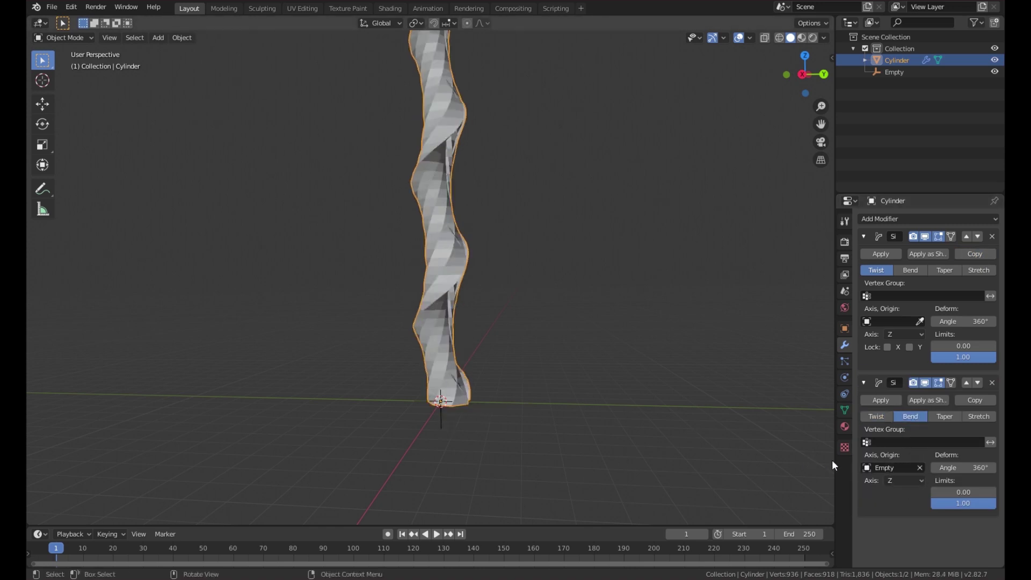
pyautogui.click(904, 480)
pyautogui.click(894, 508)
# Step: Examine the bent ring from the front, centred and enlarged
pyautogui.moveTo(537, 462); pyautogui.dragTo(502, 458, button='middle')
pyautogui.press('`')
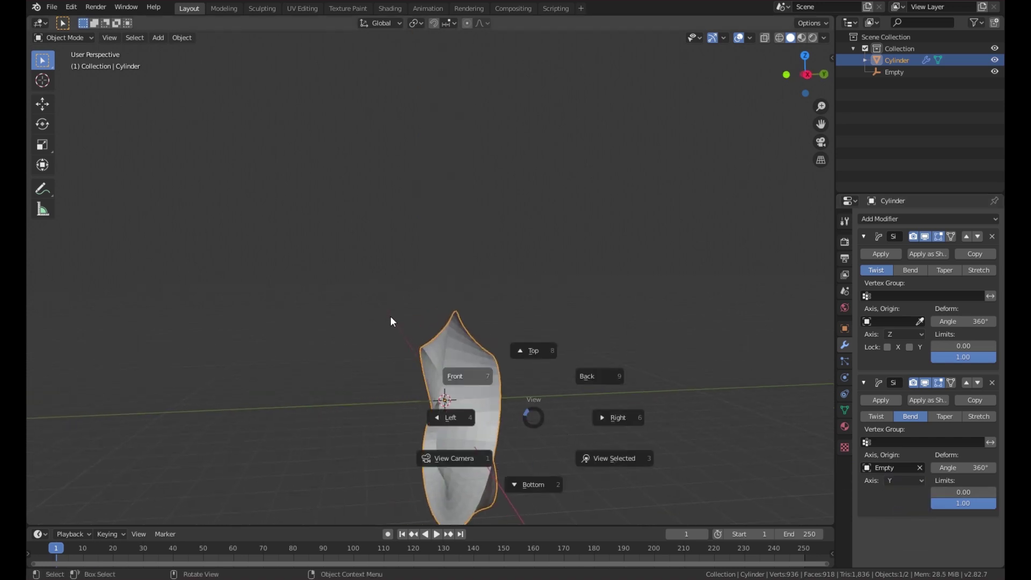
pyautogui.click(393, 317)
pyautogui.scroll(3, 499, 397)
pyautogui.keyDown('shift'); pyautogui.moveTo(454, 397); pyautogui.dragTo(324, 249, button='middle'); pyautogui.keyUp('shift')
pyautogui.scroll(2, 524, 382)
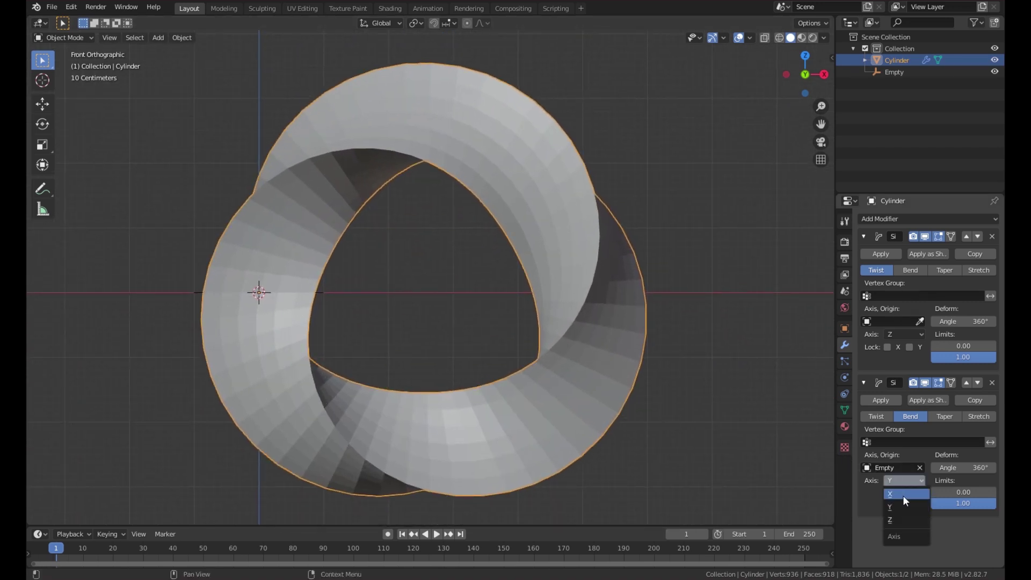
# Step: Try the X axis for the Bend modifier, inspect the ring, and set the axis back to Y
pyautogui.click(903, 495)
pyautogui.moveTo(459, 334); pyautogui.dragTo(504, 320, button='middle')
pyautogui.press('KP_1')
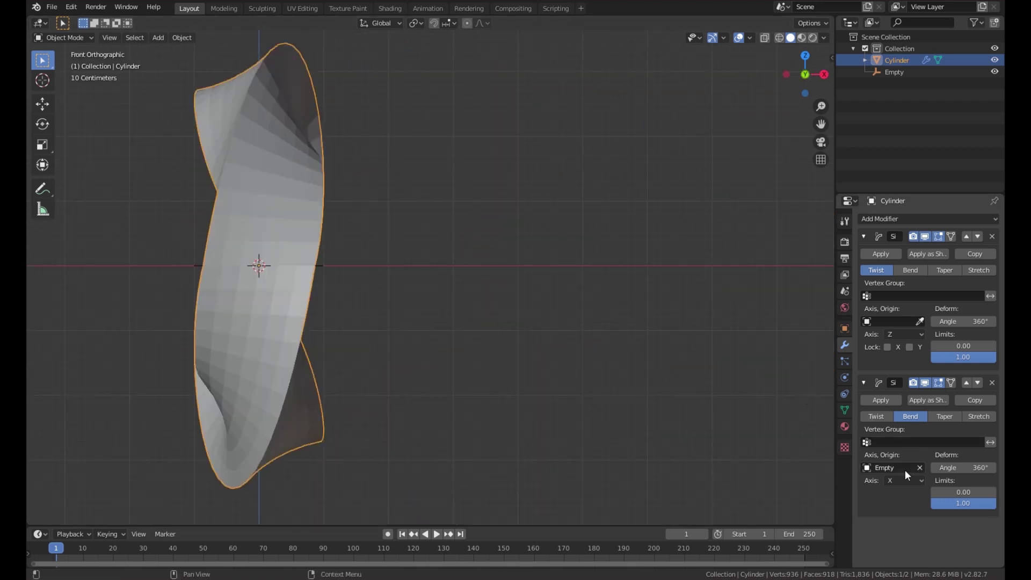
pyautogui.click(893, 506)
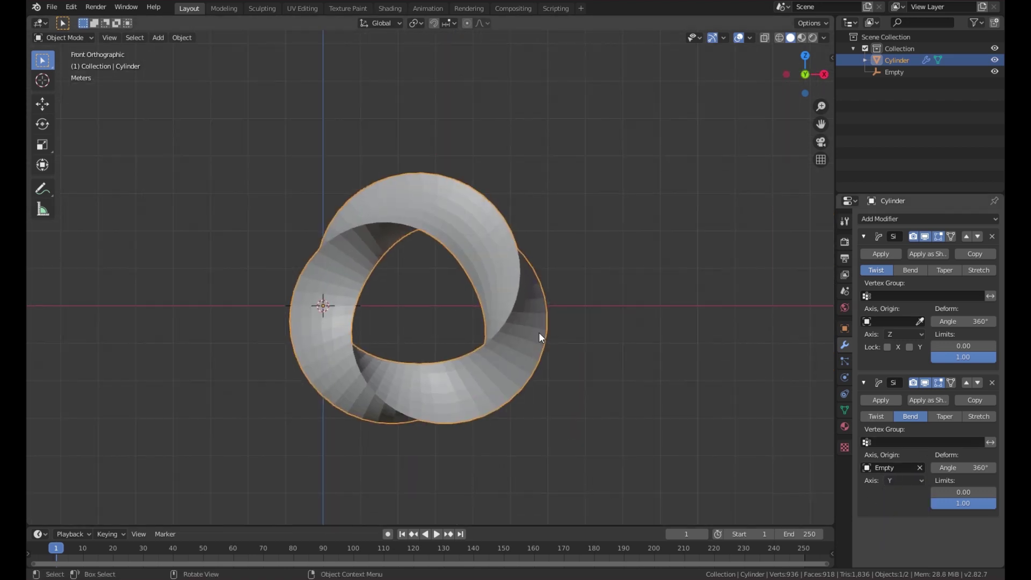
# Step: Try rotating the ring object about the global Z axis to preview its twisting motion
pyautogui.scroll(4, 601, 259)
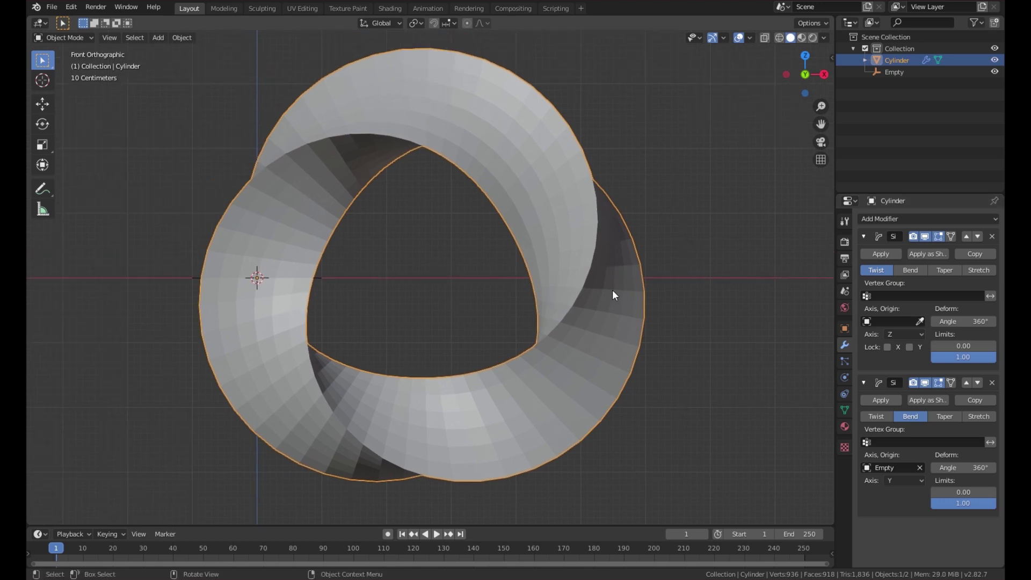
pyautogui.press('r')
pyautogui.press('z')
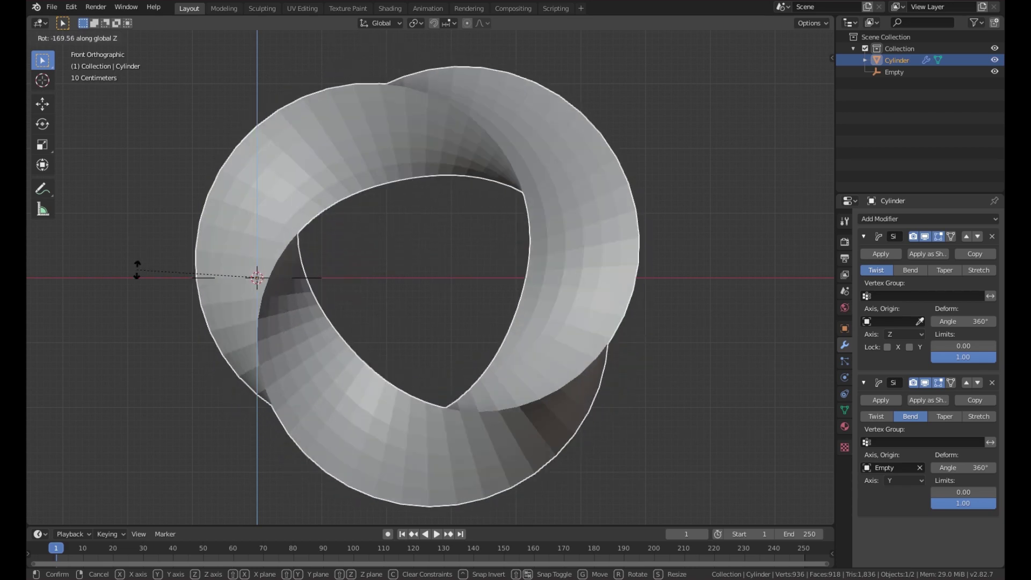
pyautogui.rightClick(394, 296)
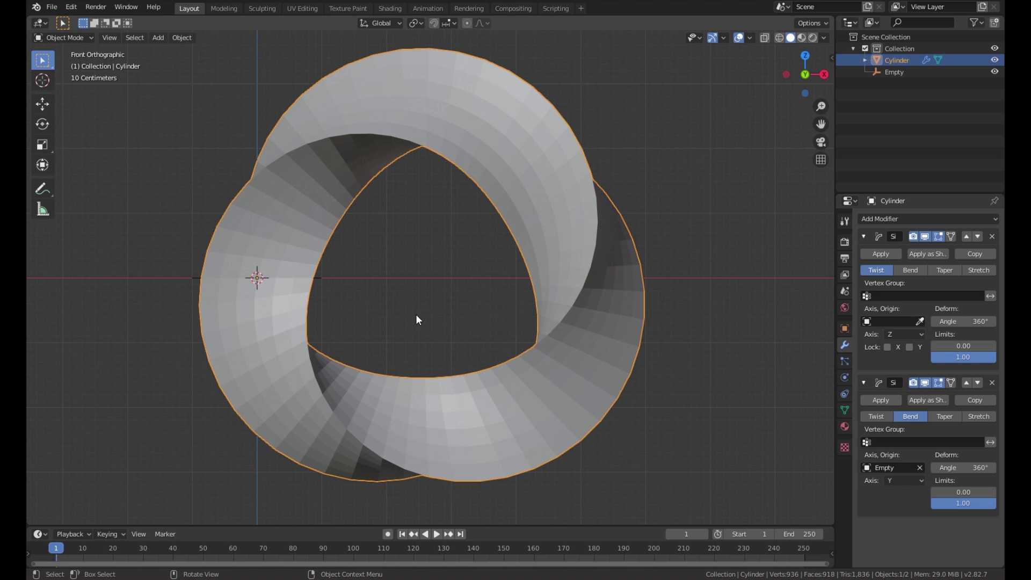
# Step: Try lowering the Bend modifier's angle to 357° to inspect the ring's open seam, and set the angle back to 360°
pyautogui.scroll(-3, 430, 323)
pyautogui.moveTo(453, 339); pyautogui.dragTo(386, 325, button='middle')
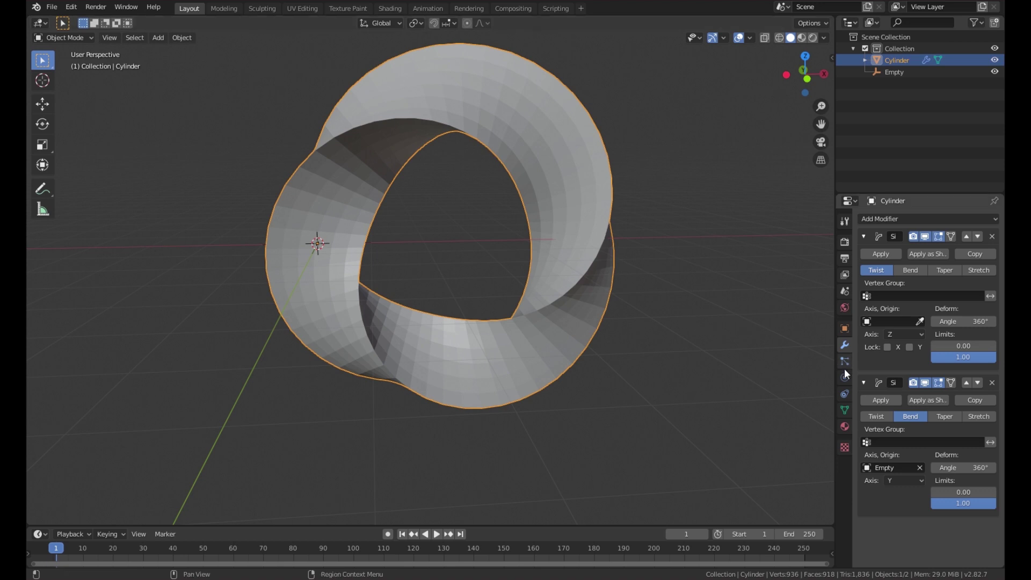
pyautogui.click(863, 238)
pyautogui.scroll(3, 361, 321)
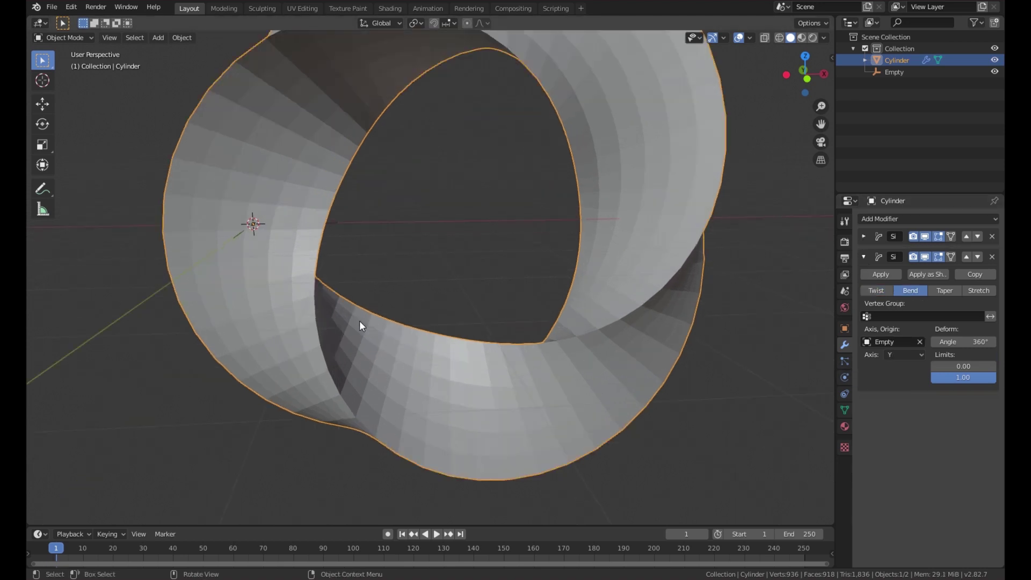
pyautogui.keyDown('shift'); pyautogui.moveTo(359, 321); pyautogui.dragTo(417, 366, button='middle'); pyautogui.keyUp('shift')
pyautogui.moveTo(964, 342); pyautogui.dragTo(962, 342)
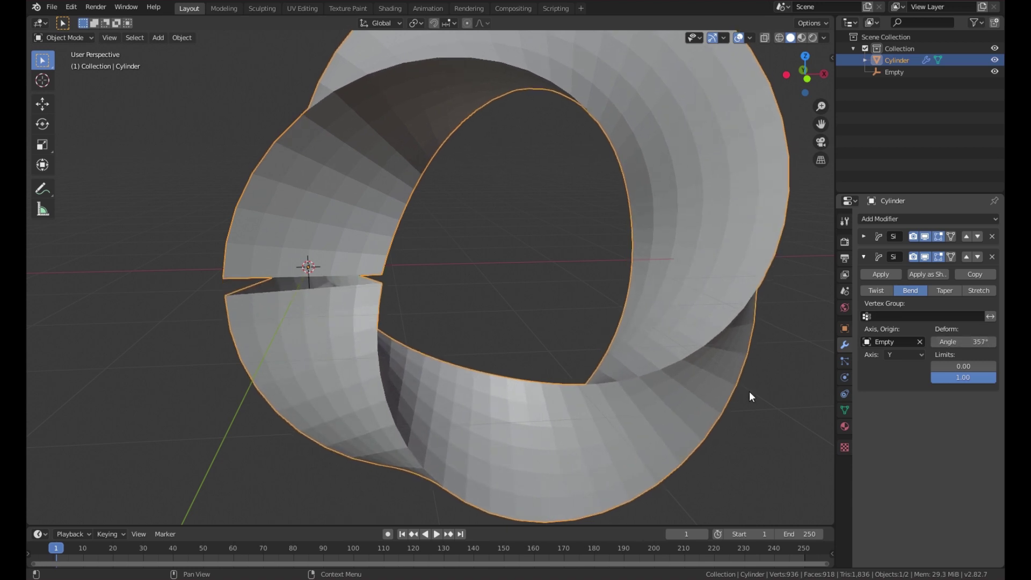
pyautogui.scroll(4, 298, 284)
pyautogui.keyDown('shift'); pyautogui.moveTo(298, 283); pyautogui.dragTo(375, 298, button='middle'); pyautogui.keyUp('shift')
pyautogui.moveTo(375, 299); pyautogui.dragTo(378, 285, button='middle')
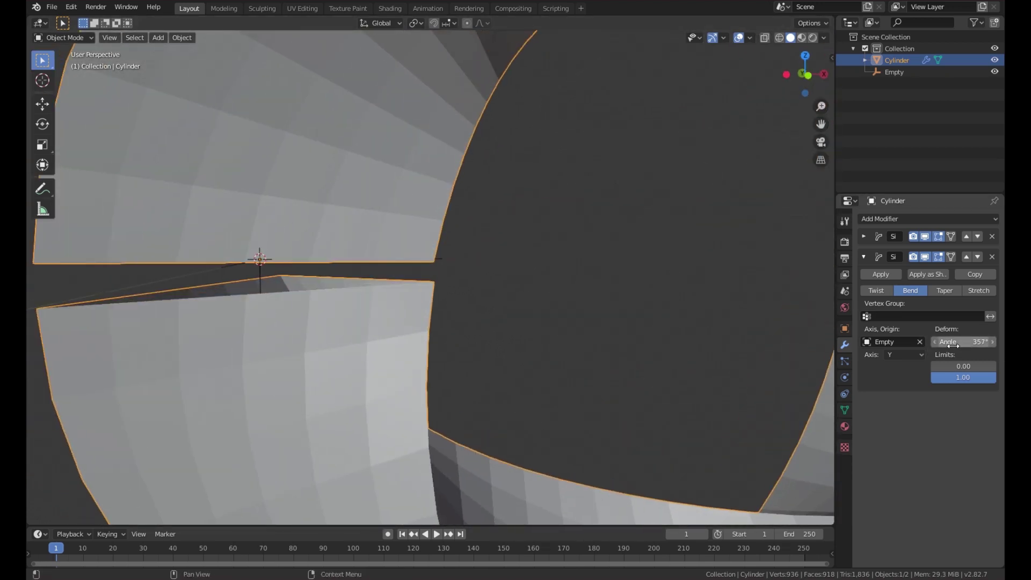
pyautogui.moveTo(952, 344); pyautogui.dragTo(962, 342)
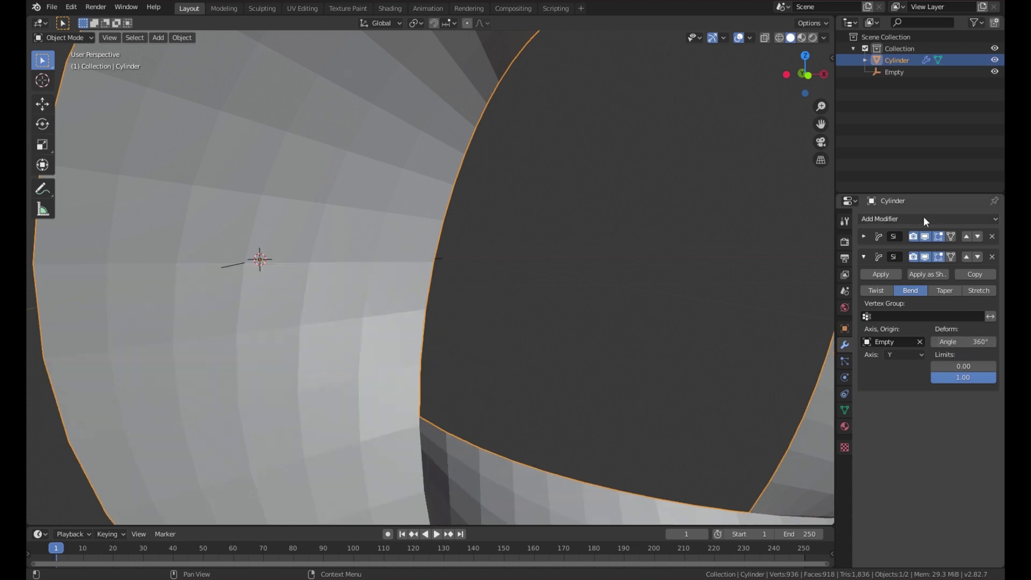
# Step: Add a Weld modifier to the ring to merge the vertices at its seam, and collapse the Bend modifier's settings
pyautogui.click(923, 217)
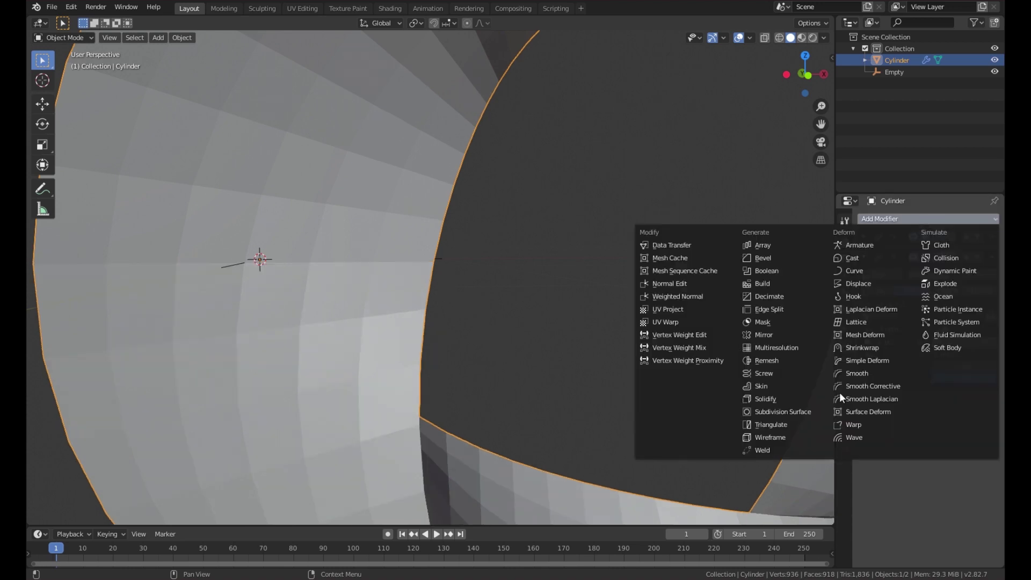
pyautogui.click(764, 451)
pyautogui.scroll(-4, 194, 274)
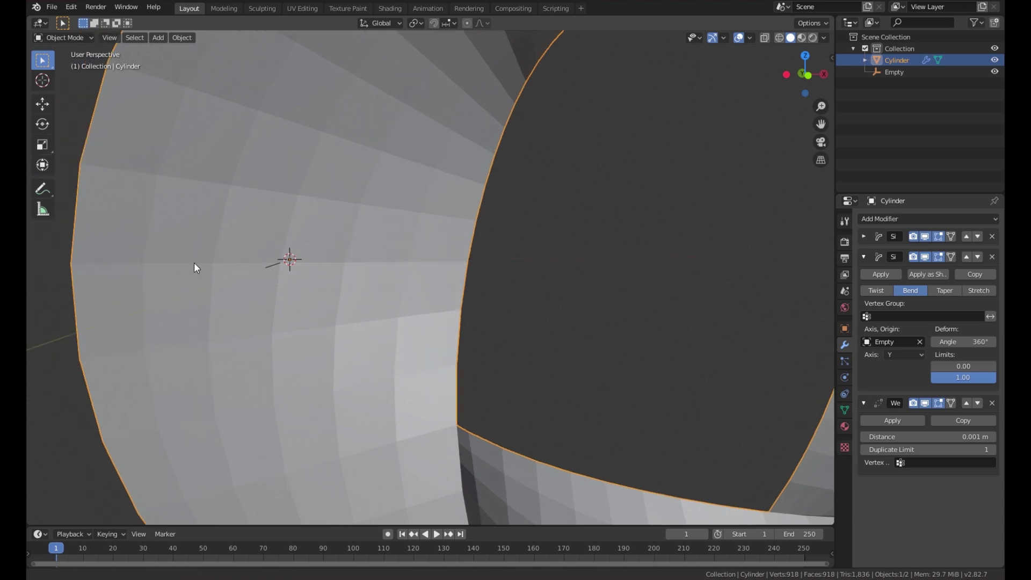
pyautogui.scroll(-3, 627, 293)
pyautogui.scroll(-5, 617, 284)
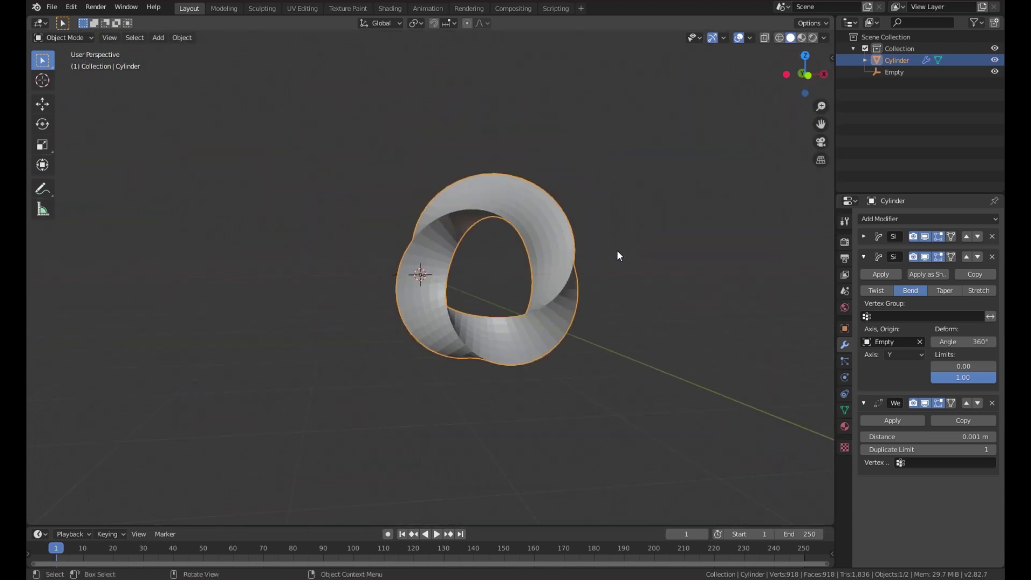
pyautogui.moveTo(617, 250); pyautogui.dragTo(804, 337, button='middle')
pyautogui.click(864, 257)
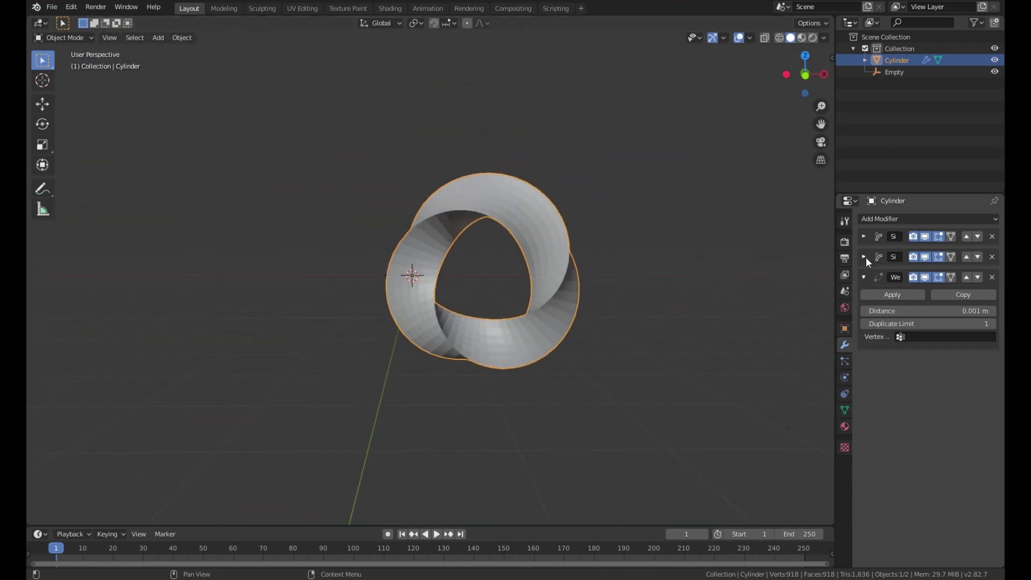
# Step: Deselect the ring and add a mesh cube to the scene
pyautogui.scroll(2, 575, 348)
pyautogui.moveTo(575, 348); pyautogui.dragTo(555, 353, button='middle')
pyautogui.click(444, 299)
pyautogui.scroll(2, 491, 216)
pyautogui.hotkey('shift', 'a')
pyautogui.moveTo(495, 209)
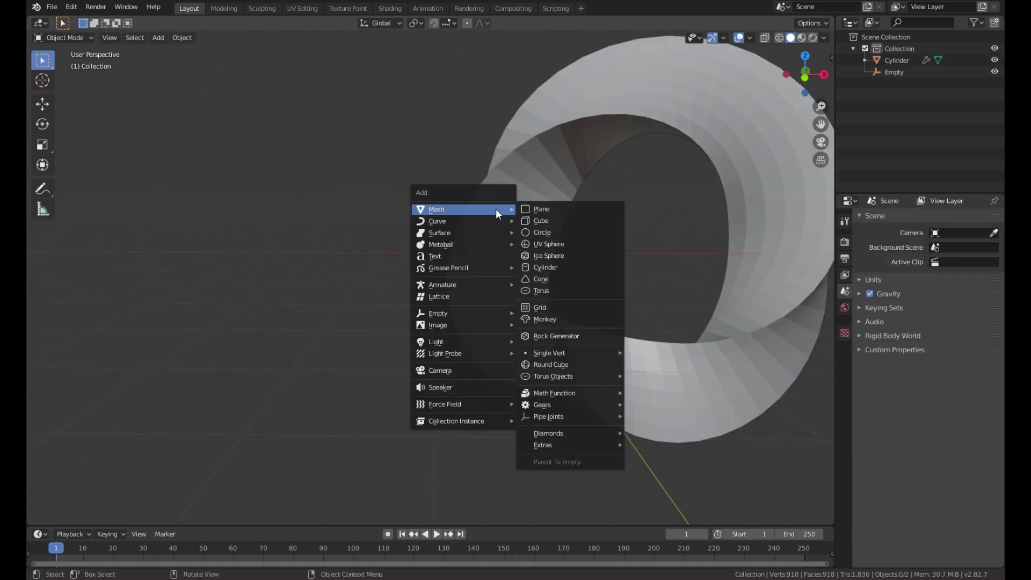
pyautogui.click(567, 220)
# Step: Move the cube along the global X axis in the negative direction until clear of the ring, finishing with a shift of about 1.45 m
pyautogui.moveTo(575, 291); pyautogui.dragTo(568, 324, button='middle')
pyautogui.press('g')
pyautogui.press('x')
pyautogui.click(294, 362)
pyautogui.scroll(-1, 322, 366)
pyautogui.keyDown('shift'); pyautogui.moveTo(437, 370); pyautogui.dragTo(546, 349, button='middle'); pyautogui.keyUp('shift')
pyautogui.scroll(2, 545, 344)
pyautogui.press('g')
pyautogui.press('x')
pyautogui.click(450, 345)
pyautogui.press('KP_Decimal')
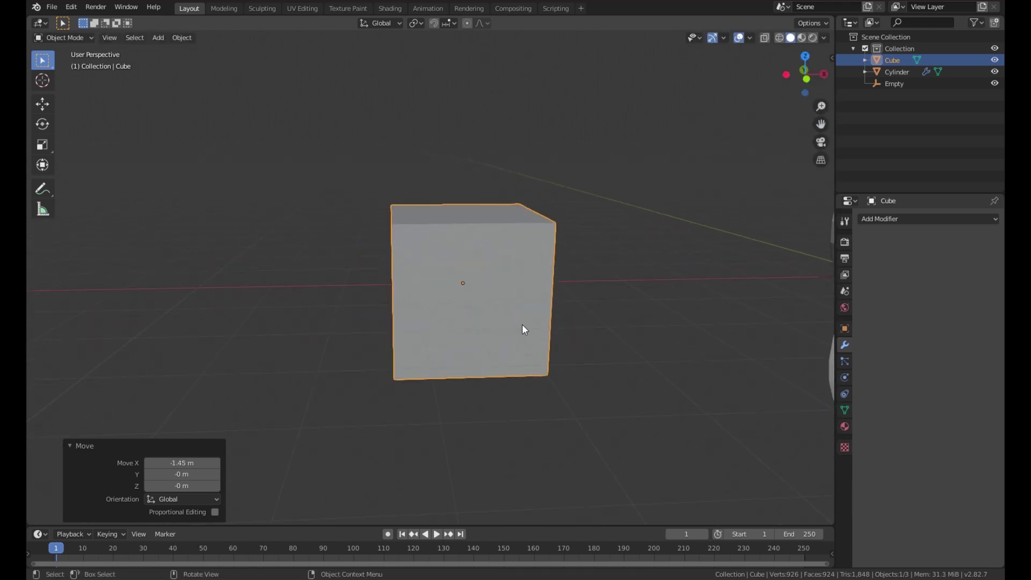
# Step: Add five evenly spaced loop cuts to the cube in each of its three directions
pyautogui.press('Tab')
pyautogui.hotkey('ctrl', 'r')
pyautogui.scroll(4, 440, 193)
pyautogui.click(440, 194)
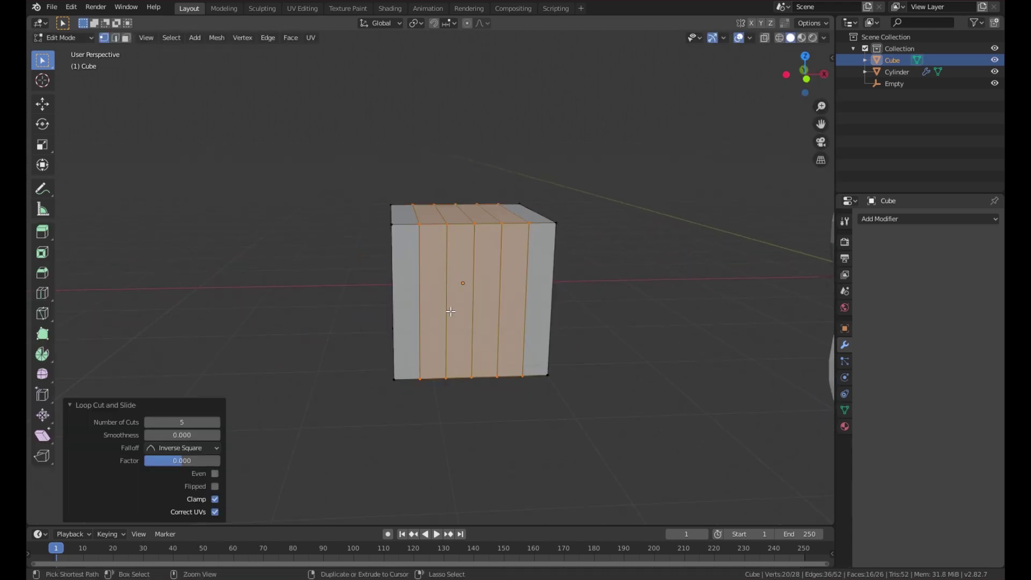
pyautogui.hotkey('ctrl', 'r')
pyautogui.click(419, 318)
pyautogui.moveTo(419, 318); pyautogui.dragTo(452, 359, button='middle')
pyautogui.hotkey('ctrl', 'r')
pyautogui.scroll(1, 598, 312)
pyautogui.click(598, 312)
pyautogui.rightClick(599, 311)
pyautogui.scroll(1, 452, 359)
# Step: Select the two outermost edge loops across the Y direction and scale them along Y by about 1.37, towards the cube's edges
pyautogui.hotkey('alt', 'a')
pyautogui.press('2')
pyautogui.scroll(1, 452, 354)
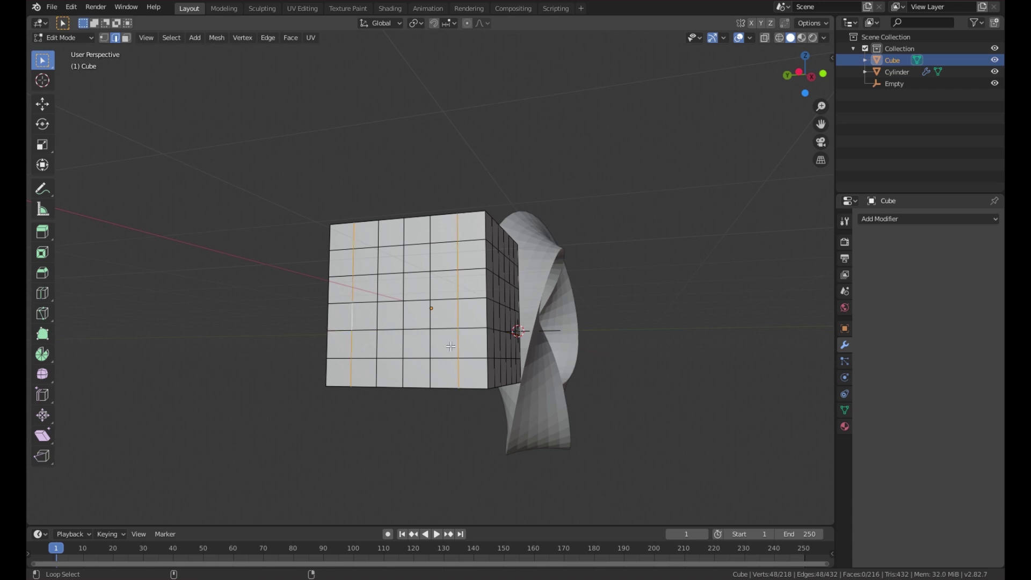
pyautogui.moveTo(451, 346); pyautogui.dragTo(558, 376, button='middle')
pyautogui.press('s')
pyautogui.press('x')
pyautogui.press('y')
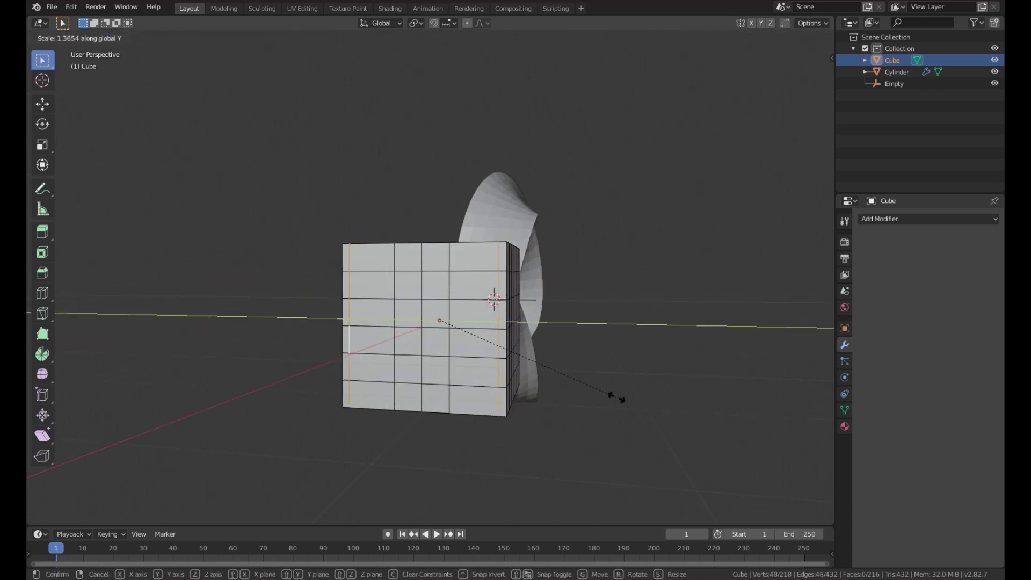
pyautogui.click(617, 398)
# Step: Select the two outermost edge loops across the X direction and scale them along X towards the cube's edges
pyautogui.moveTo(617, 396); pyautogui.dragTo(364, 346, button='middle')
pyautogui.keyDown('alt'); pyautogui.click(358, 346); pyautogui.keyUp('alt')
pyautogui.keyDown('alt'); pyautogui.keyDown('shift'); pyautogui.click(442, 301); pyautogui.keyUp('shift'); pyautogui.keyUp('alt')
pyautogui.moveTo(442, 301); pyautogui.dragTo(433, 346, button='middle')
pyautogui.press('s')
pyautogui.press('x')
pyautogui.click(563, 391)
# Step: Select the two outermost horizontal edge loops and scale them along Z by about 1.418, towards the cube's upper and lower edges
pyautogui.click(427, 358)
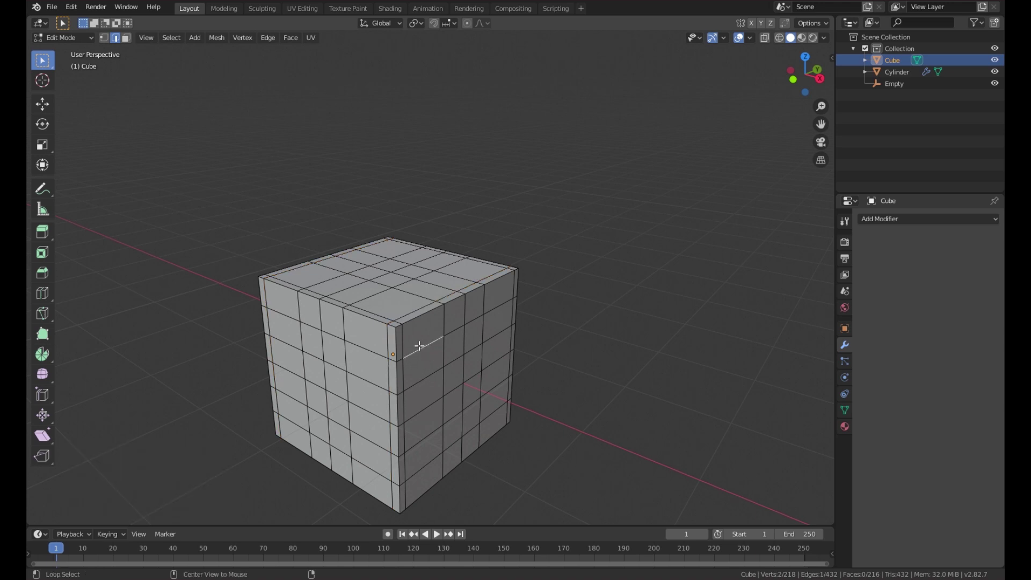
pyautogui.press('s')
pyautogui.press('z')
pyautogui.moveTo(505, 462); pyautogui.dragTo(514, 403, button='middle')
pyautogui.click(582, 447)
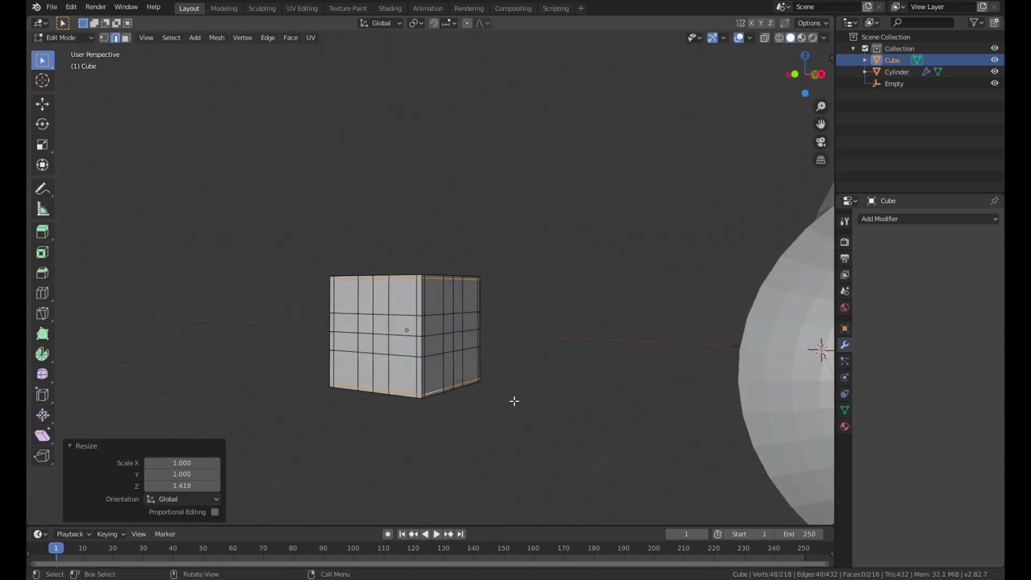
# Step: Add a Basis shape key and a second one named Sphere to the cube, and set the Sphere key's value to 1.000
pyautogui.click(845, 410)
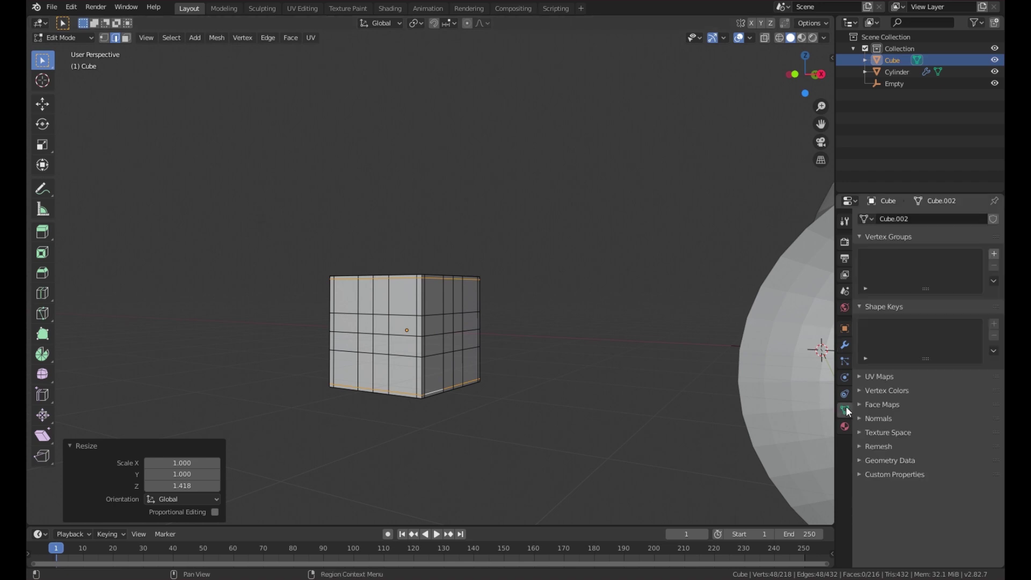
pyautogui.press('Tab')
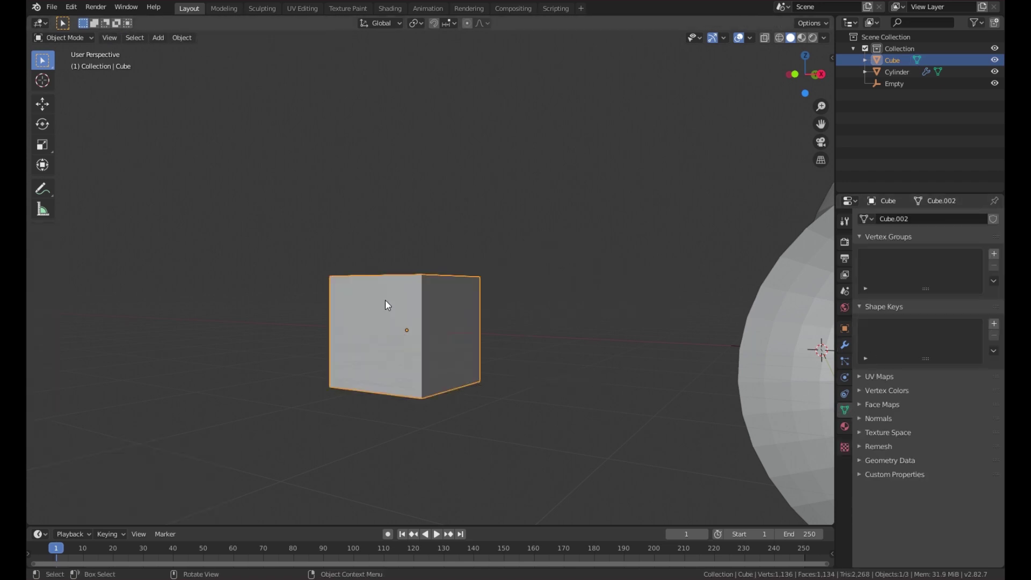
pyautogui.click(994, 323)
pyautogui.moveTo(413, 294); pyautogui.dragTo(575, 327, button='middle')
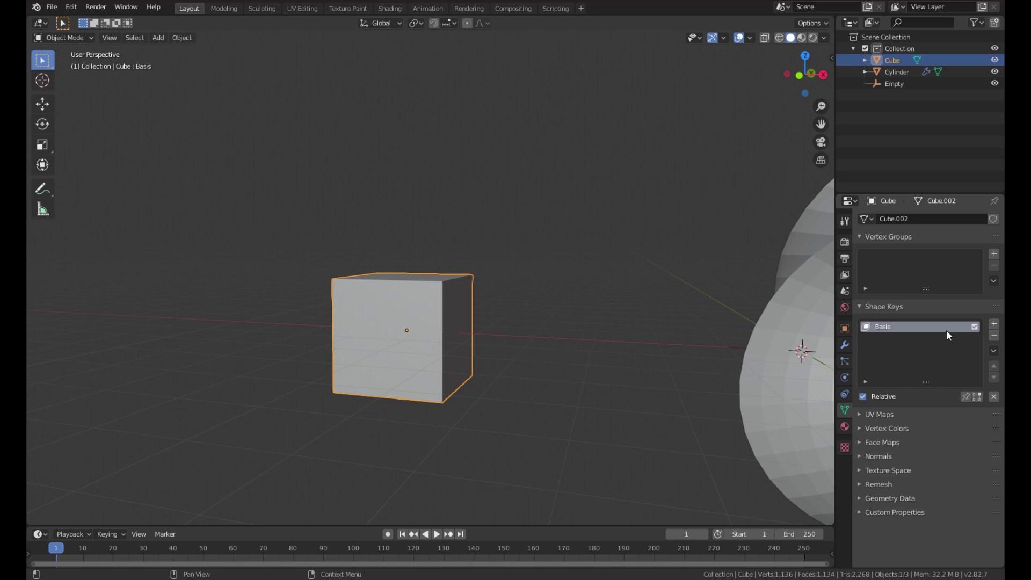
pyautogui.click(993, 324)
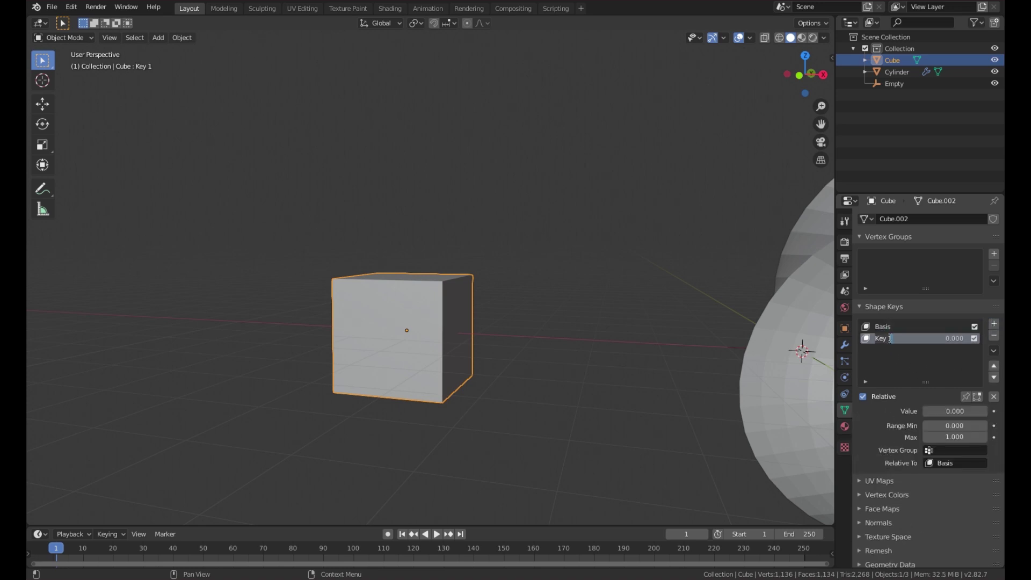
pyautogui.press('Return')
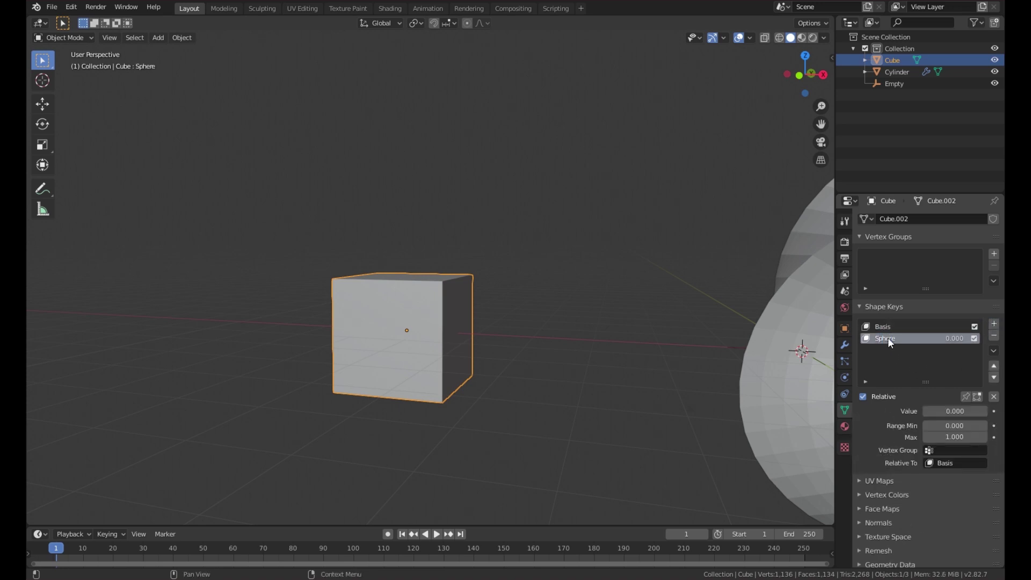
pyautogui.moveTo(930, 412); pyautogui.dragTo(987, 412)
# Step: With the Sphere shape key active, select all the cube's vertices and smooth them about 20 times at 0.500 smoothing
pyautogui.press('Tab')
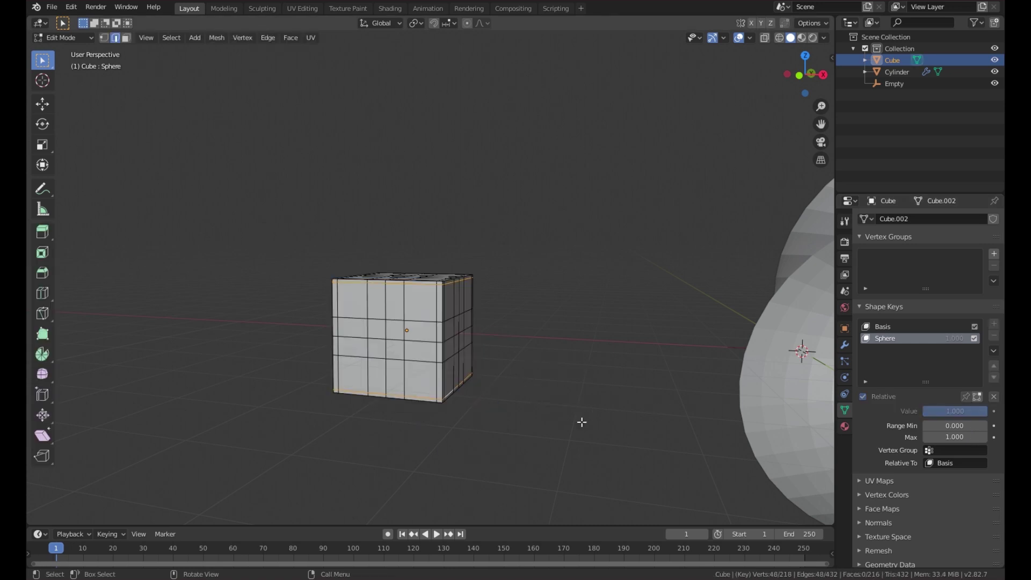
pyautogui.moveTo(580, 421); pyautogui.dragTo(419, 344, button='middle')
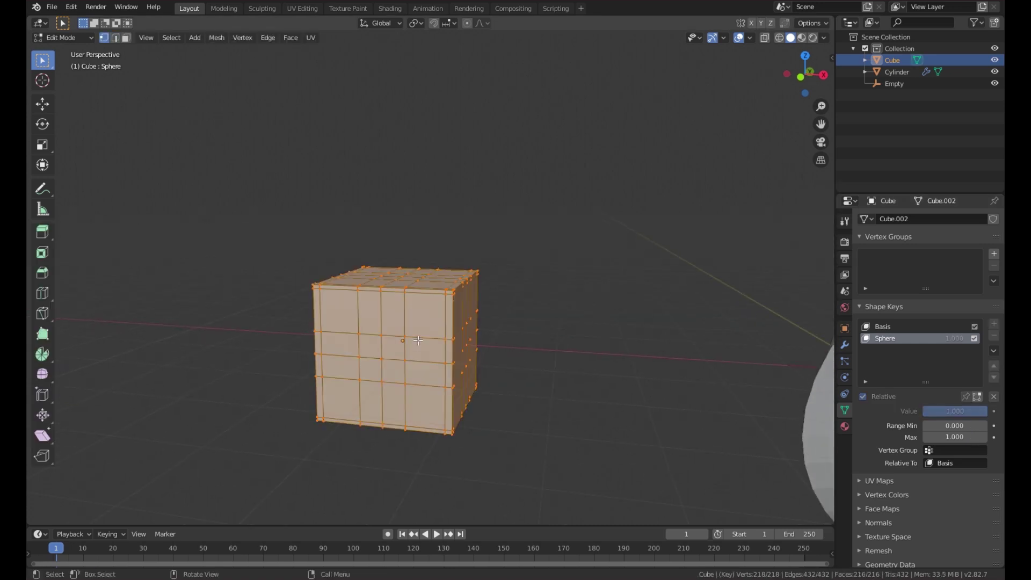
pyautogui.rightClick(413, 339)
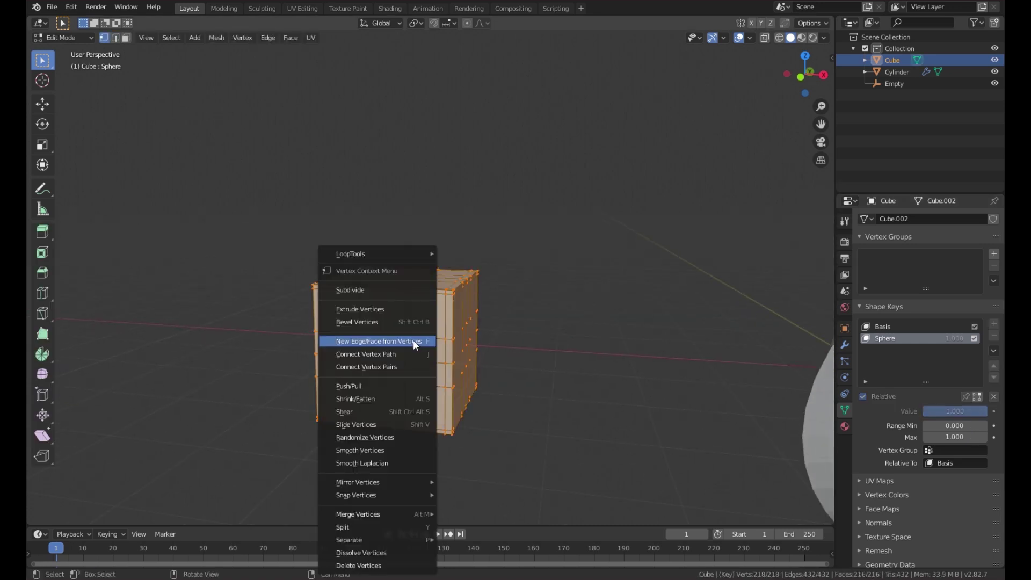
pyautogui.click(383, 449)
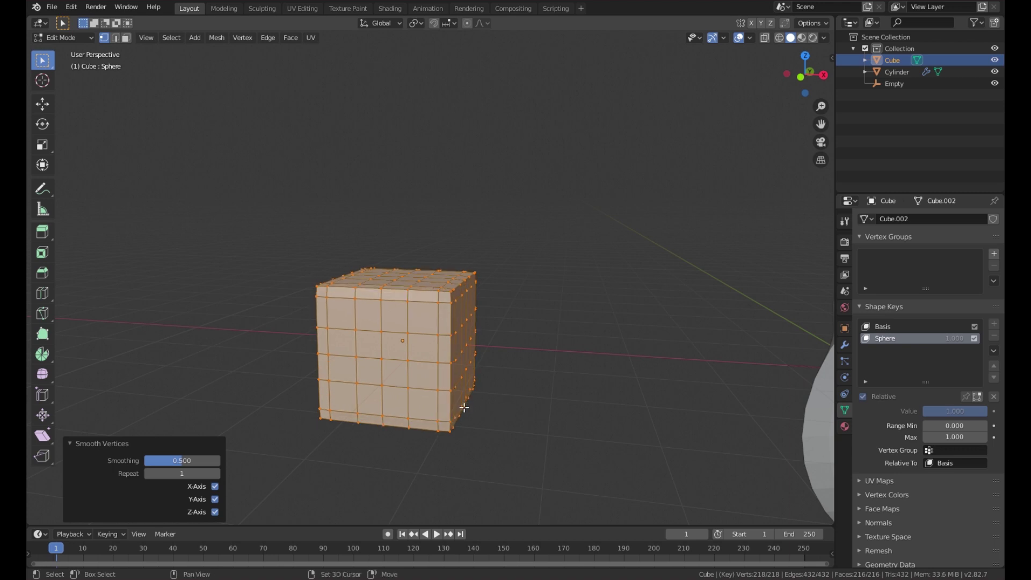
pyautogui.hotkey('shift', 'r')
pyautogui.hotkey('shift', 'r')
pyautogui.hotkey('shift', 'r')
pyautogui.hotkey('shift', 'r')
pyautogui.hotkey('shift', 'r')
pyautogui.hotkey('shift', 'r')
pyautogui.hotkey('shift', 'r')
pyautogui.hotkey('shift', 'r')
pyautogui.hotkey('shift', 'r')
pyautogui.hotkey('shift', 'r')
pyautogui.hotkey('shift', 'r')
pyautogui.hotkey('shift', 'r')
pyautogui.hotkey('shift', 'r')
pyautogui.hotkey('shift', 'r')
pyautogui.hotkey('shift', 'r')
pyautogui.hotkey('shift', 'r')
pyautogui.hotkey('shift', 'r')
pyautogui.hotkey('shift', 'r')
pyautogui.hotkey('shift', 'r')
pyautogui.hotkey('shift', 'r')
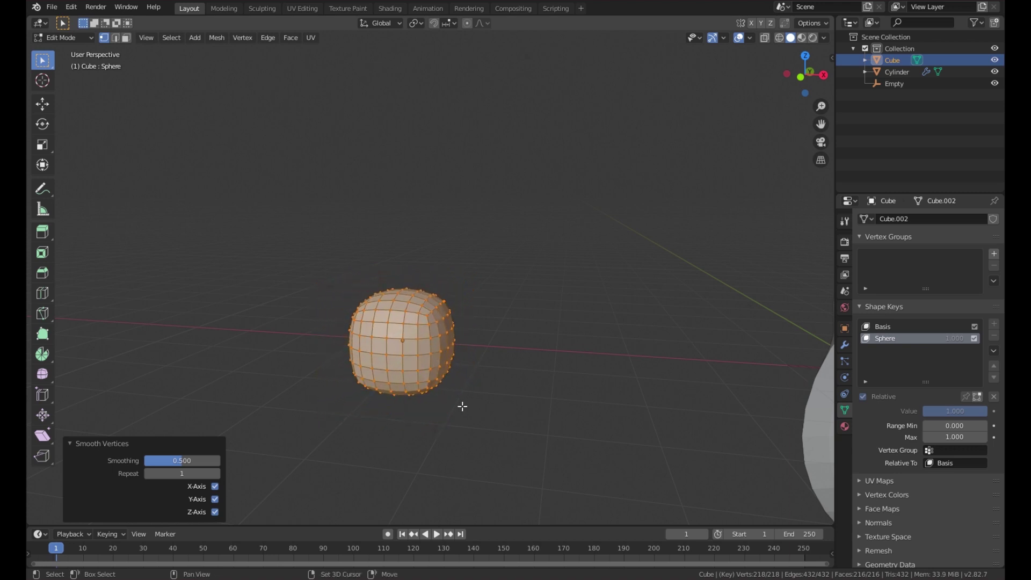
# Step: Scale the rounded mesh up by about 1.765 and apply To Sphere with a factor of 1.000
pyautogui.press('s')
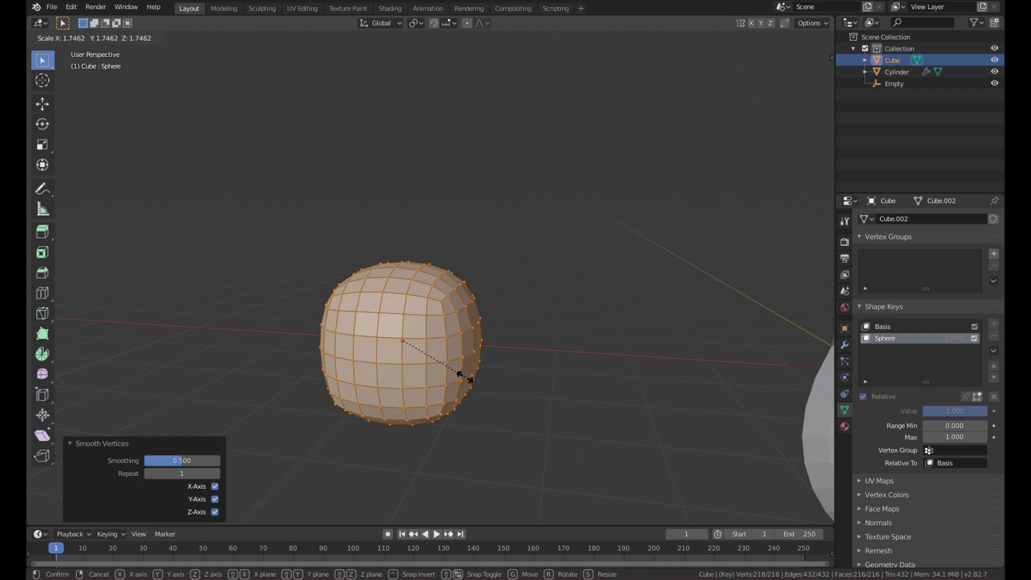
pyautogui.click(465, 378)
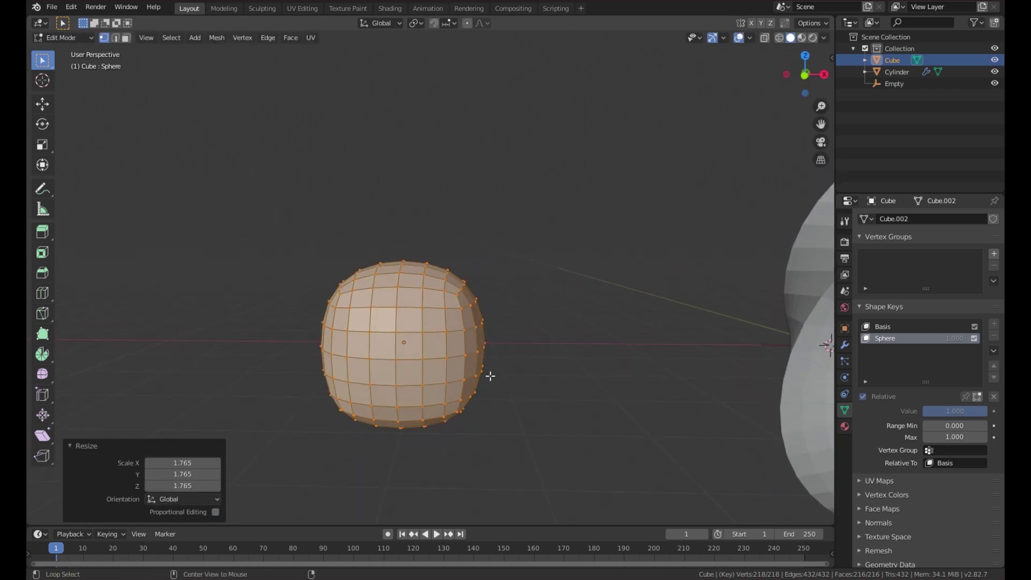
pyautogui.hotkey('shift', 'alt', 's')
pyautogui.click(317, 431)
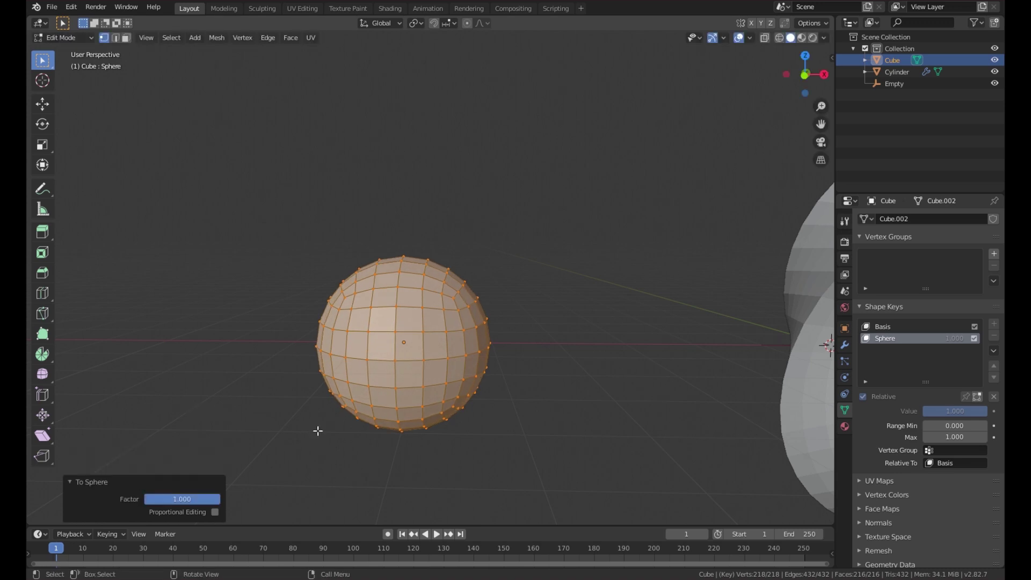
pyautogui.moveTo(400, 418); pyautogui.dragTo(387, 346, button='middle')
# Step: Return to Object Mode and apply smooth shading to the sphere-shaped object
pyautogui.press('Tab')
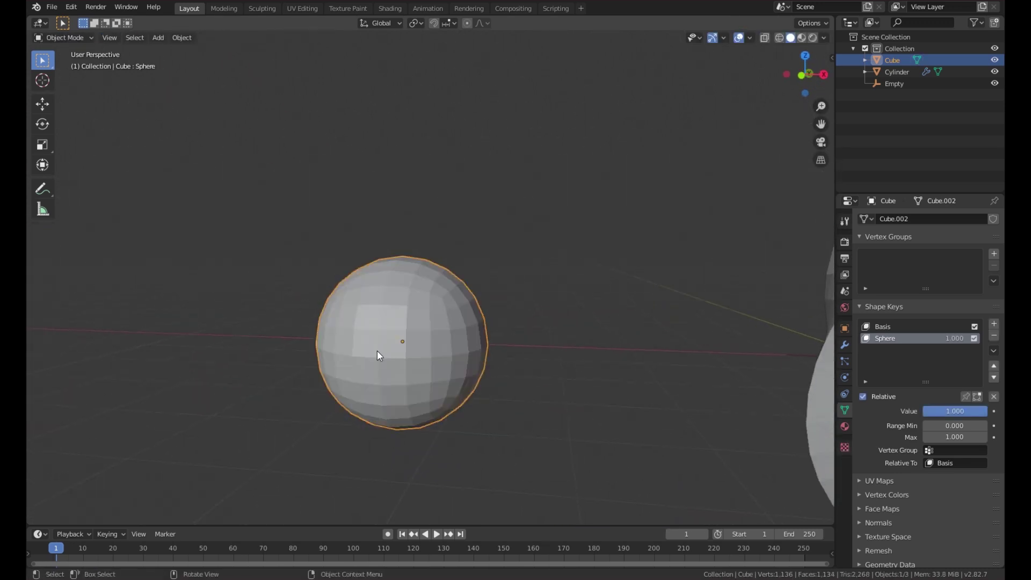
pyautogui.rightClick(380, 348)
pyautogui.click(381, 347)
# Step: Set the Sphere shape key's value to 0.000, enlarge the timeline area, and keyframe the value at frame 1
pyautogui.moveTo(525, 376); pyautogui.dragTo(527, 346, button='middle')
pyautogui.moveTo(980, 413); pyautogui.dragTo(922, 412)
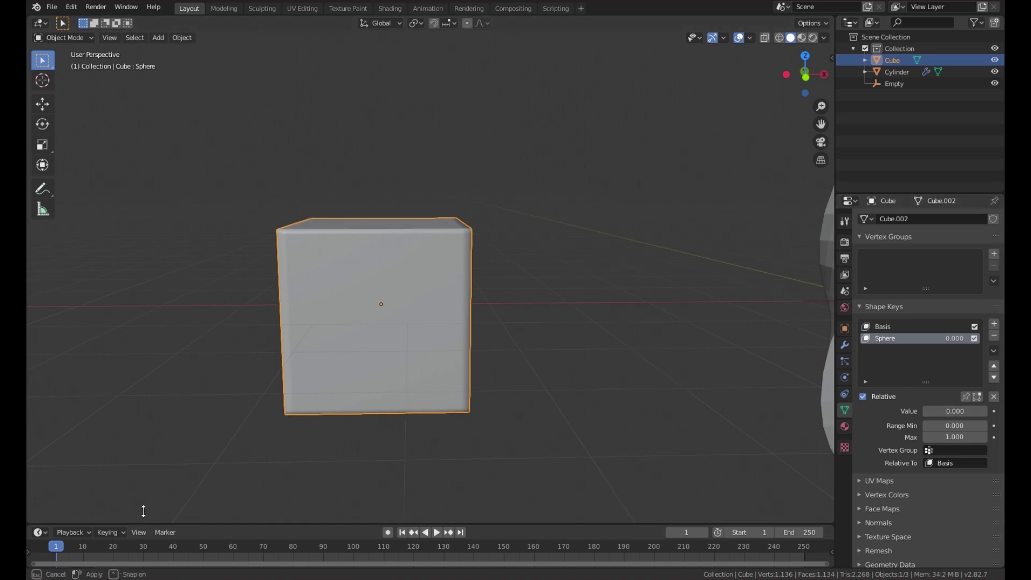
pyautogui.moveTo(142, 526); pyautogui.dragTo(138, 432)
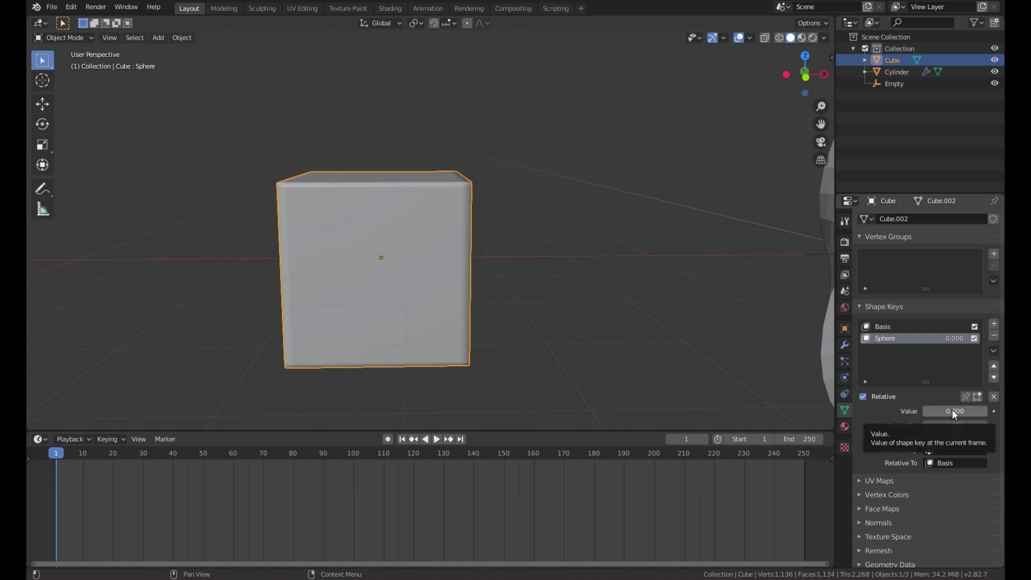
pyautogui.click(994, 411)
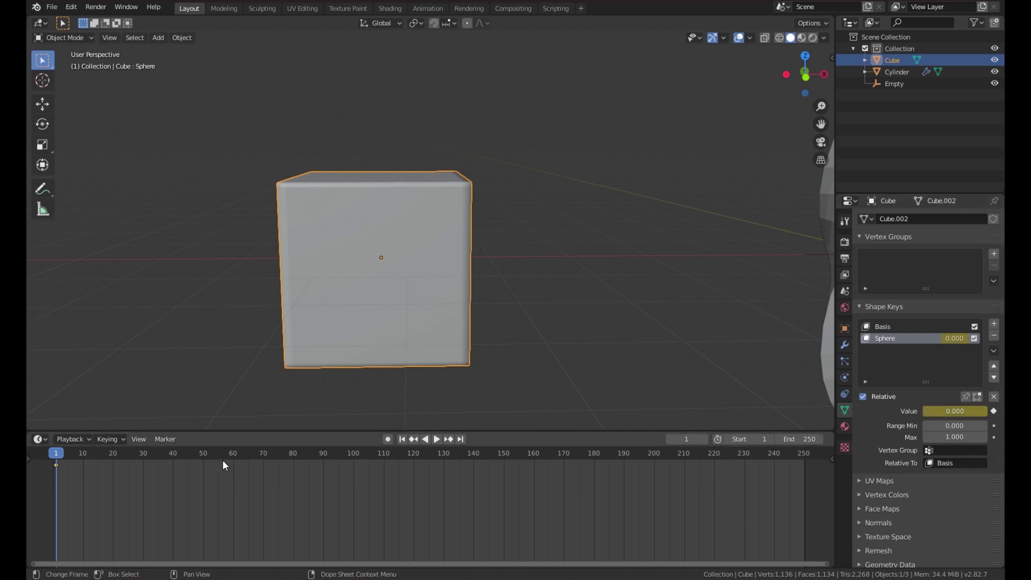
# Step: Go to frame 60, set the Sphere shape key's value to 1.000, and keyframe it there
pyautogui.press('space')
pyautogui.moveTo(73, 463); pyautogui.dragTo(182, 458)
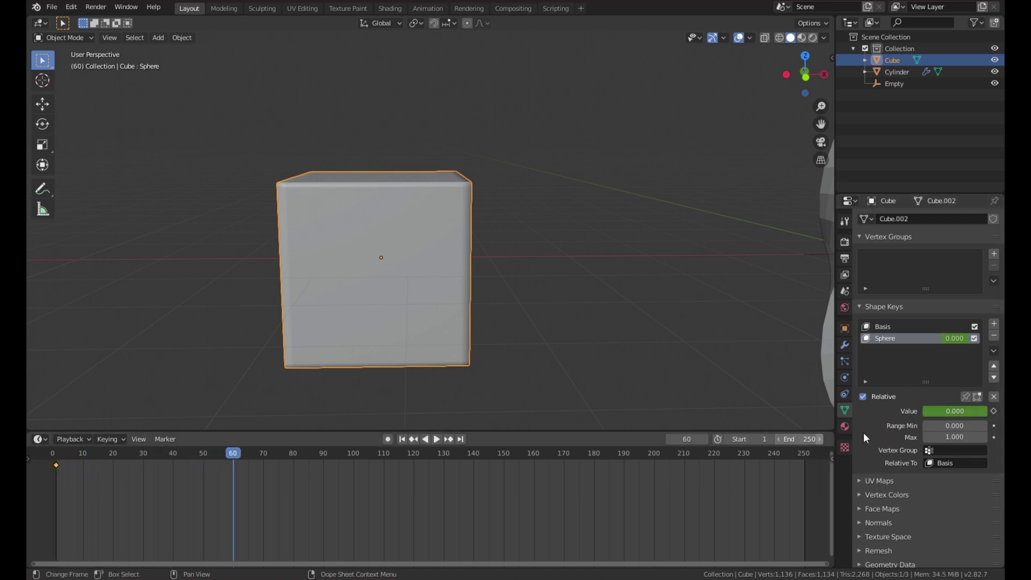
pyautogui.press('space')
pyautogui.moveTo(945, 411); pyautogui.dragTo(988, 410)
pyautogui.click(994, 412)
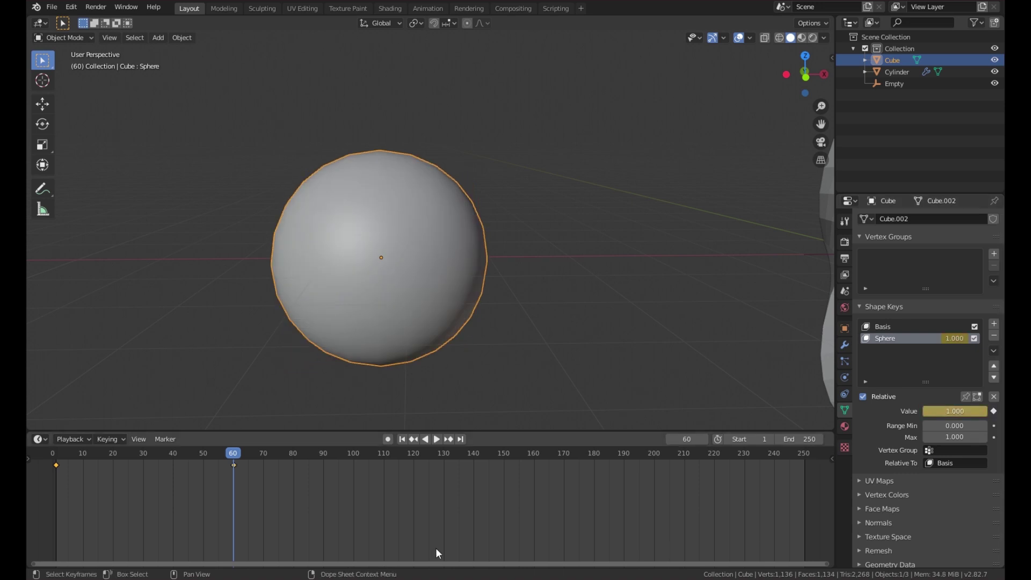
# Step: Go to frame 120 and keyframe the Sphere shape key's value at 1.000
pyautogui.press('space')
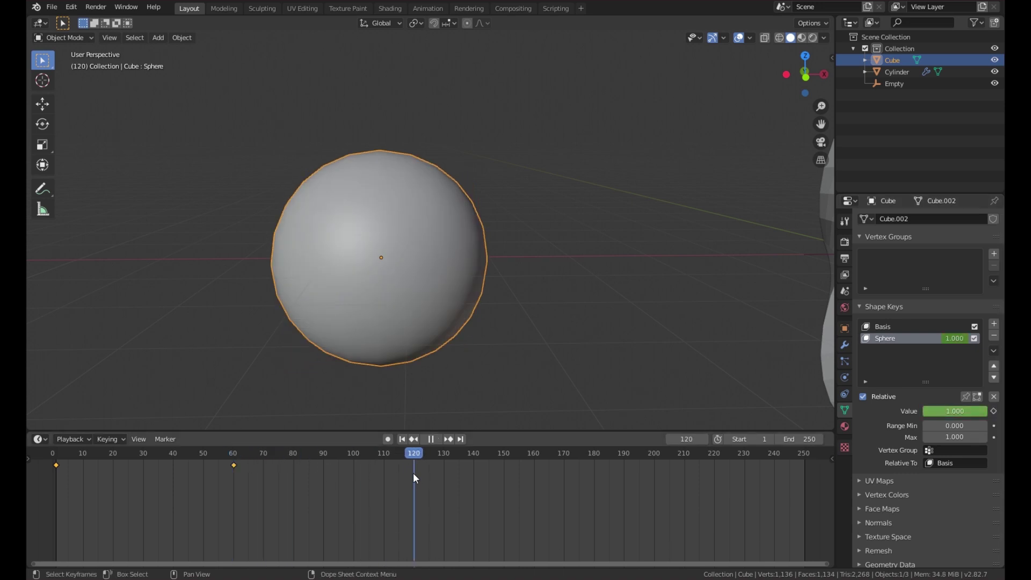
pyautogui.press('space')
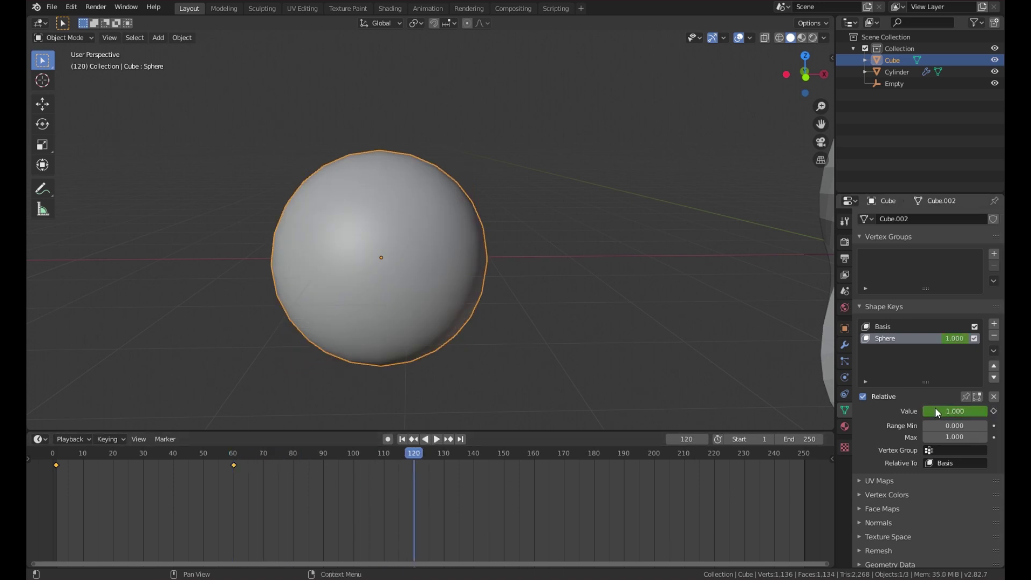
pyautogui.click(994, 412)
# Step: Set the Sphere shape key's value to 0.000 at frame 180 and keyframe it there and at frame 250
pyautogui.moveTo(503, 517); pyautogui.dragTo(243, 517, button='middle')
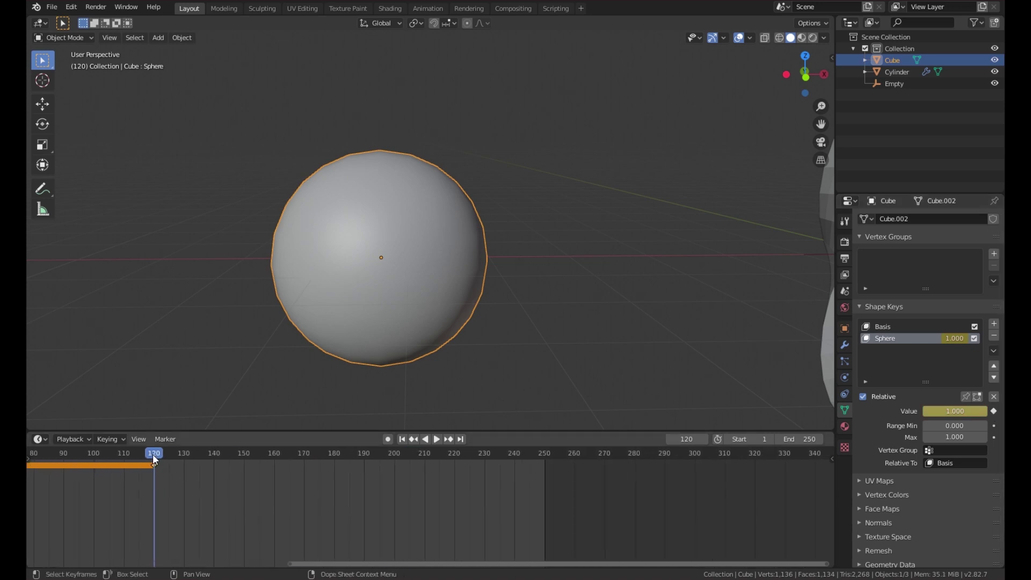
pyautogui.press('space')
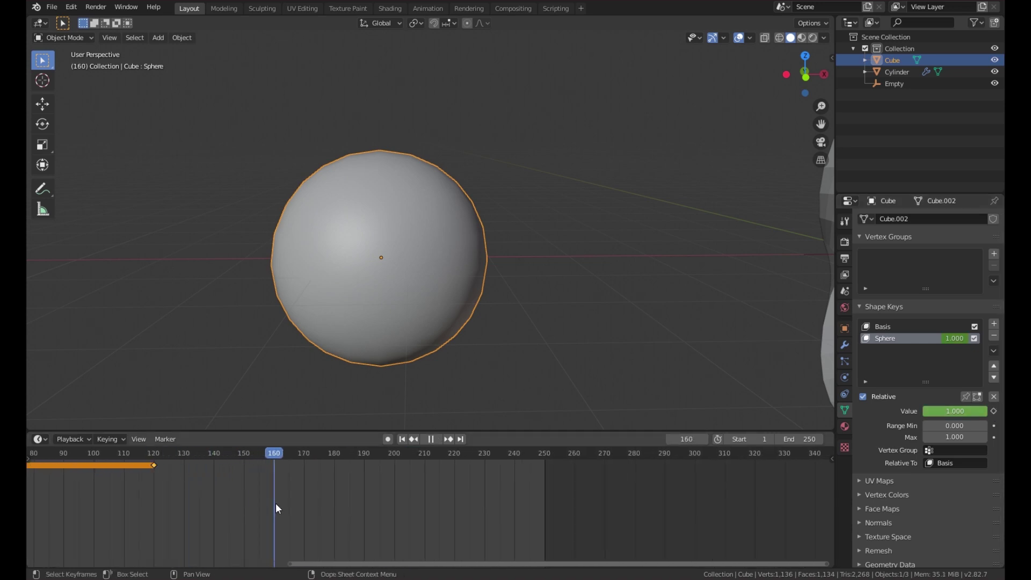
pyautogui.press('space')
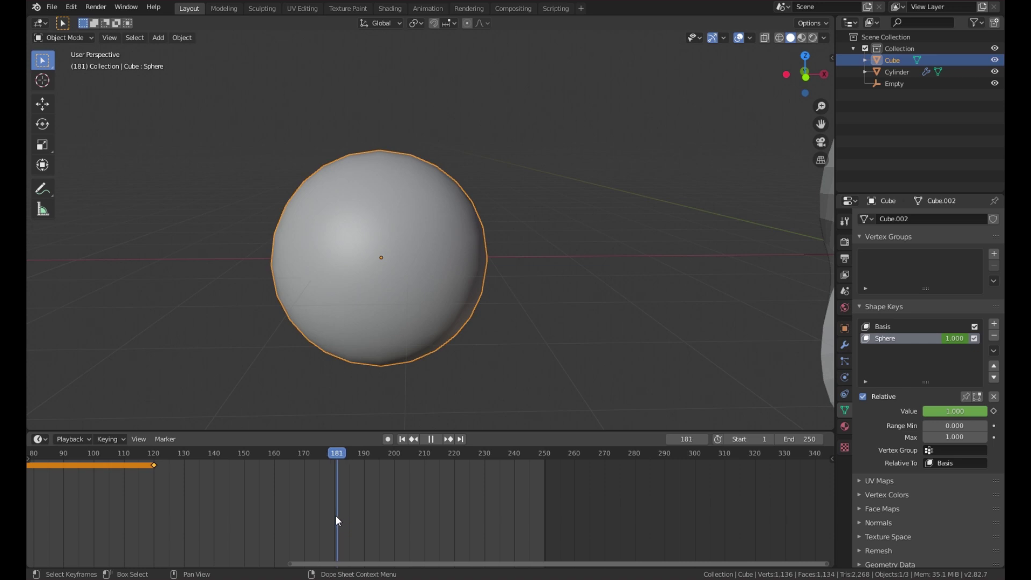
pyautogui.moveTo(975, 410); pyautogui.dragTo(913, 410)
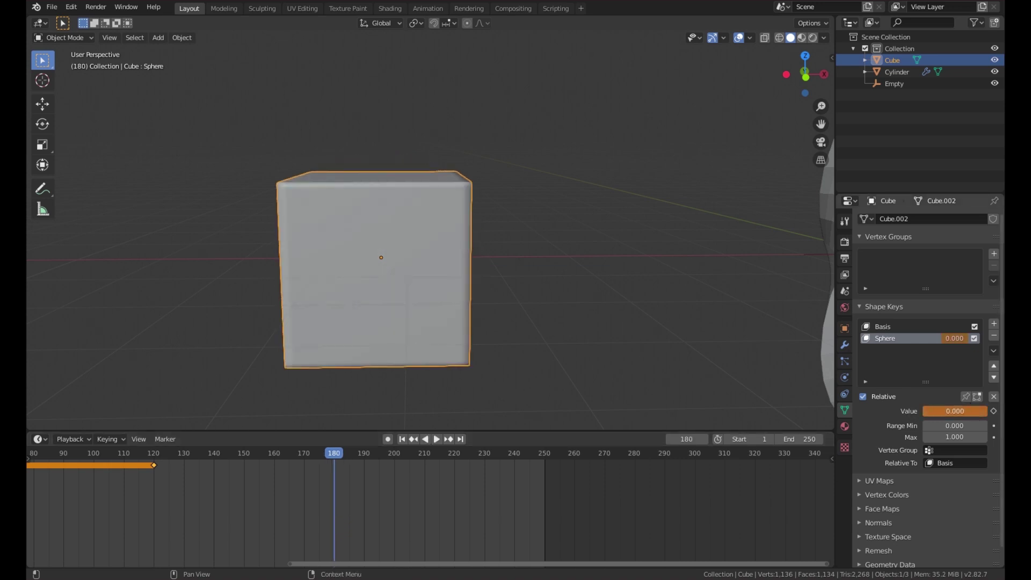
pyautogui.click(994, 411)
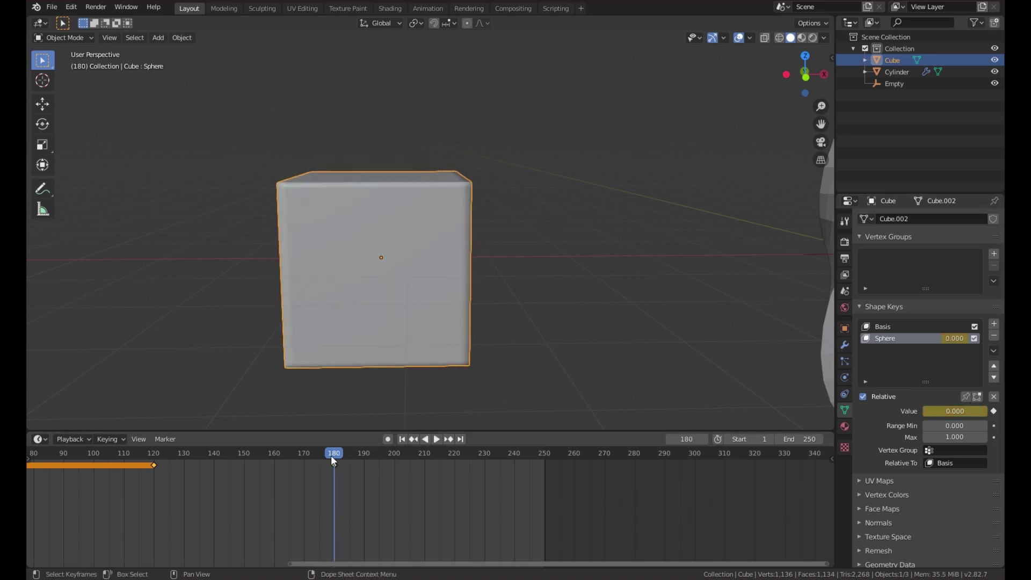
pyautogui.moveTo(332, 459); pyautogui.dragTo(543, 497)
pyautogui.click(994, 412)
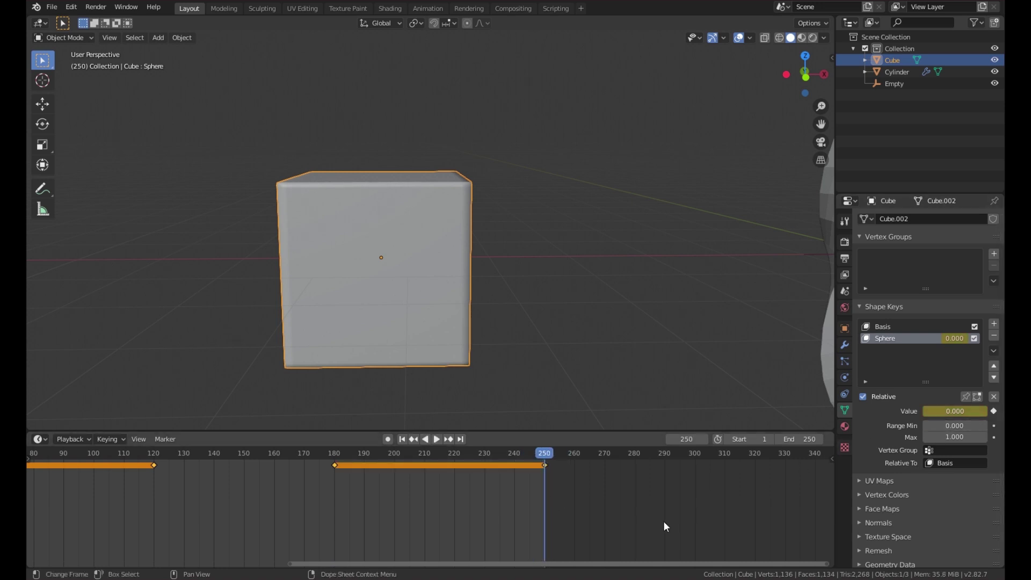
# Step: Deselect the keyframes, return to frame 0, and set the animation's end frame to 249
pyautogui.scroll(-3, 584, 529)
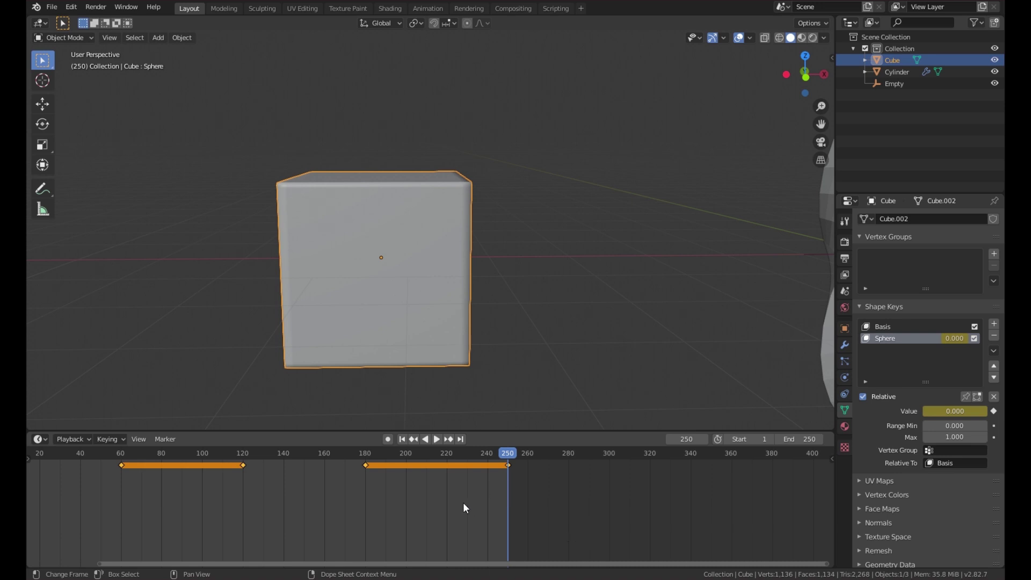
pyautogui.moveTo(467, 503); pyautogui.dragTo(598, 495, button='middle')
pyautogui.click(578, 499)
pyautogui.moveTo(584, 456); pyautogui.dragTo(94, 467)
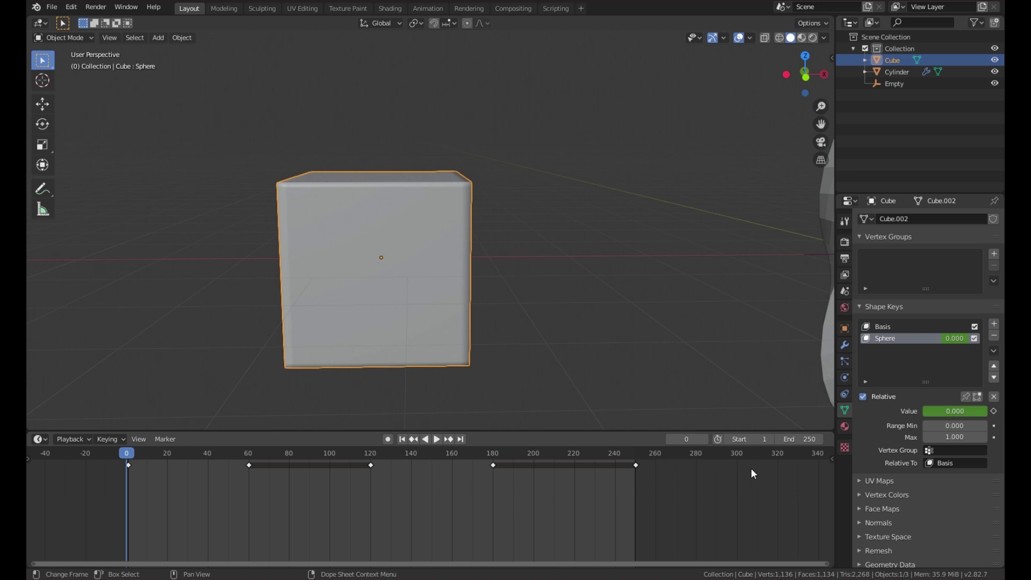
pyautogui.click(780, 440)
# Step: In front view, make the twisted ring the active object and add a Hair particle system to it
pyautogui.scroll(-4, 511, 376)
pyautogui.moveTo(523, 329); pyautogui.dragTo(630, 325, button='middle')
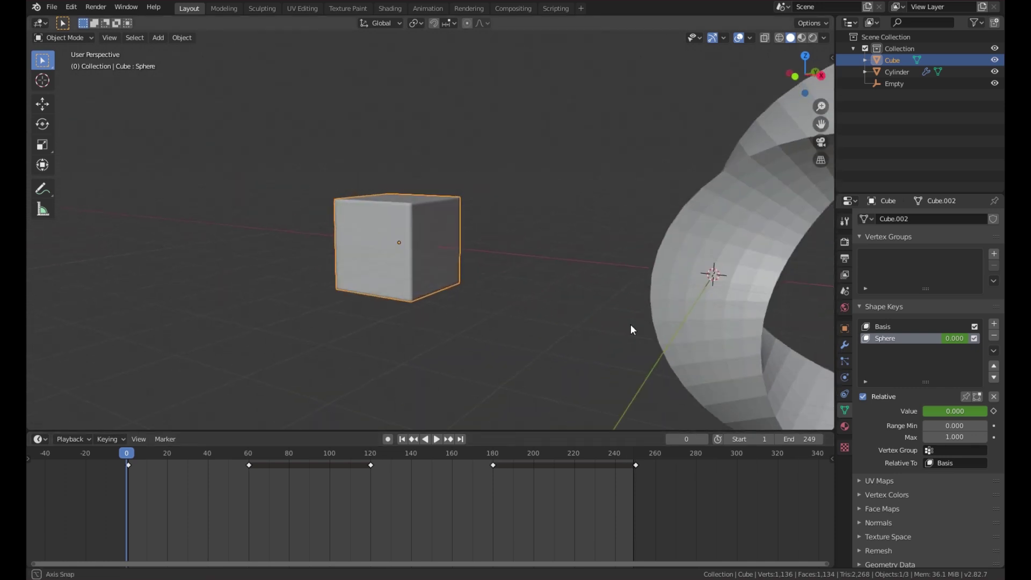
pyautogui.press('KP_1')
pyautogui.keyDown('shift'); pyautogui.moveTo(459, 267); pyautogui.dragTo(182, 302, button='middle'); pyautogui.keyUp('shift')
pyautogui.scroll(2, 331, 302)
pyautogui.keyDown('shift'); pyautogui.click(419, 297); pyautogui.keyUp('shift')
pyautogui.keyDown('shift'); pyautogui.moveTo(453, 295); pyautogui.dragTo(293, 271, button='middle'); pyautogui.keyUp('shift')
pyautogui.scroll(-2, 400, 247)
pyautogui.scroll(3, 344, 263)
pyautogui.keyDown('shift'); pyautogui.moveTo(386, 256); pyautogui.dragTo(437, 243, button='middle'); pyautogui.keyUp('shift')
pyautogui.scroll(-4, 437, 248)
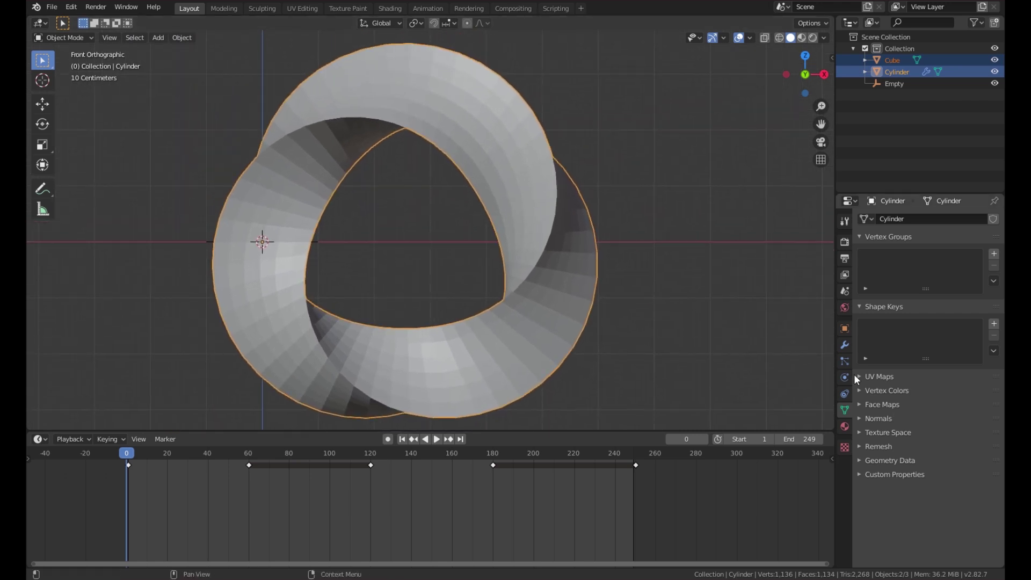
pyautogui.click(845, 362)
pyautogui.click(994, 219)
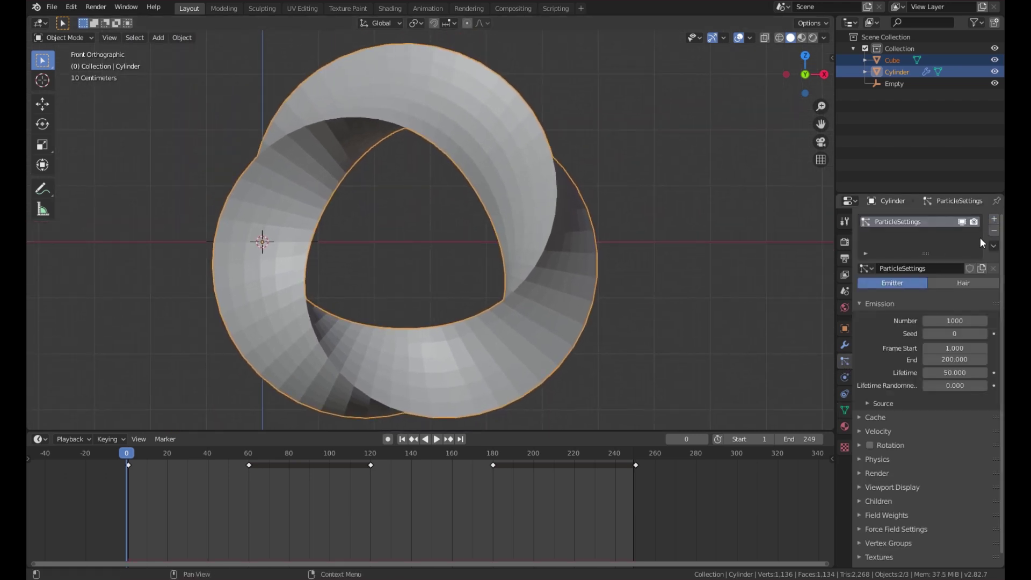
pyautogui.click(956, 286)
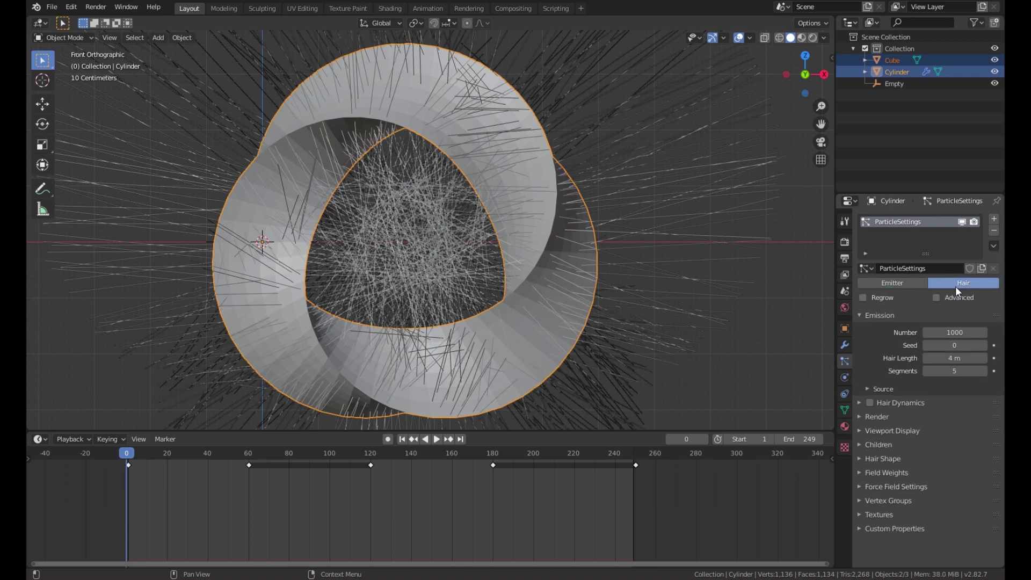
# Step: Set the hair source to emit from Verts with Use Modifier Stack enabled and Random Order disabled
pyautogui.click(884, 388)
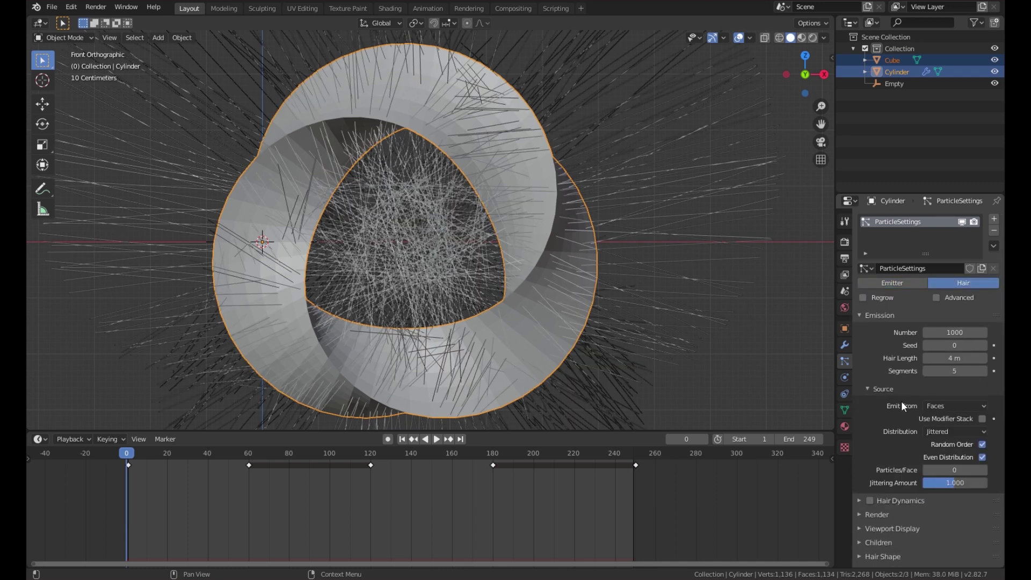
pyautogui.click(982, 418)
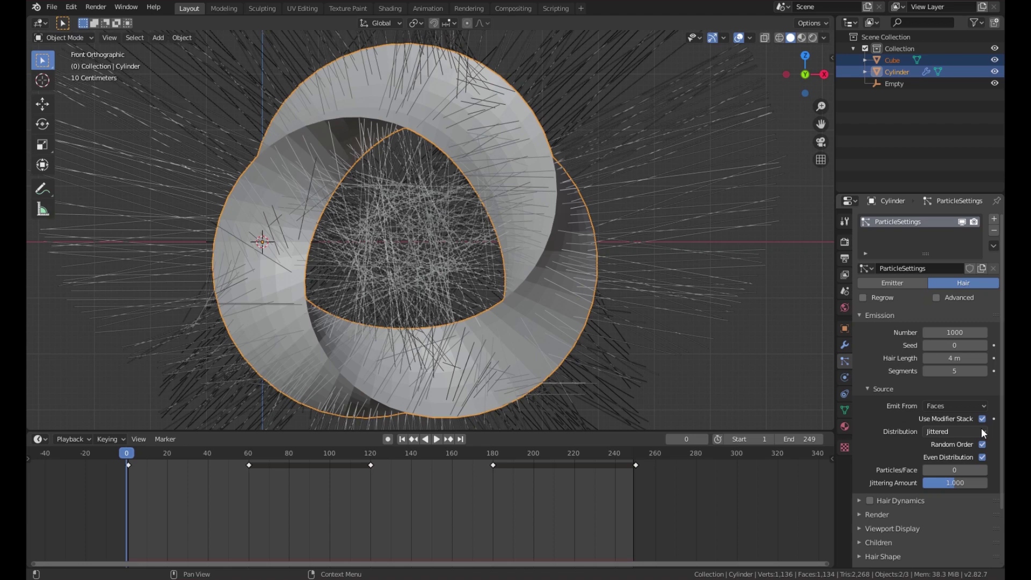
pyautogui.click(982, 443)
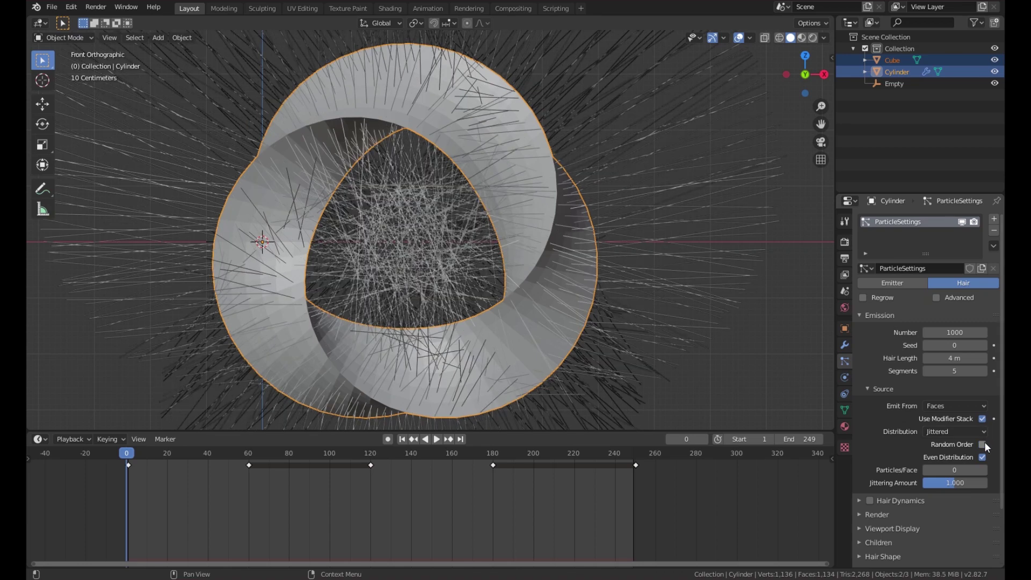
pyautogui.click(948, 407)
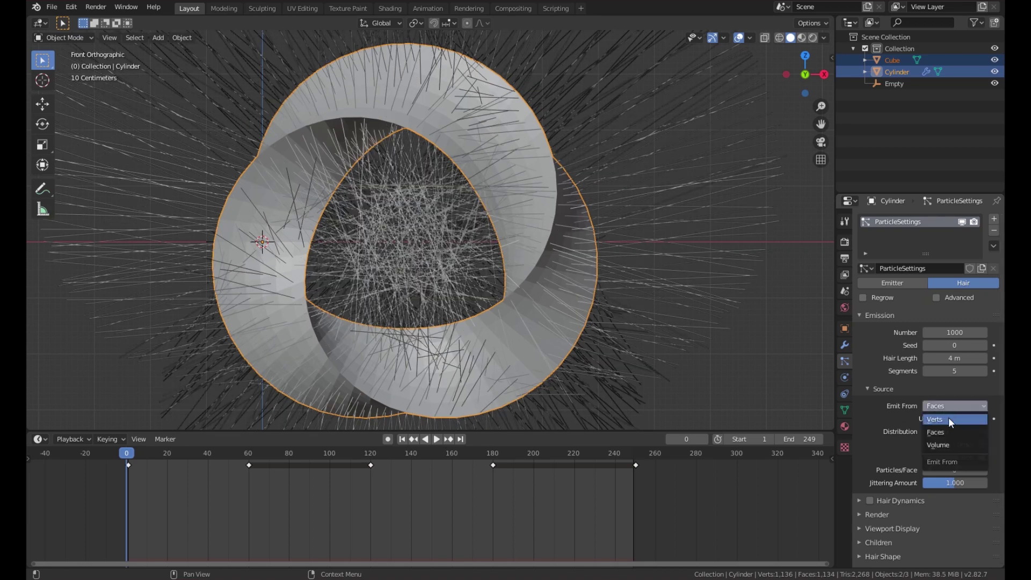
pyautogui.click(948, 417)
# Step: Select all vertices of the cube and ring meshes in Edit Mode, and return to Object Mode
pyautogui.scroll(4, 315, 312)
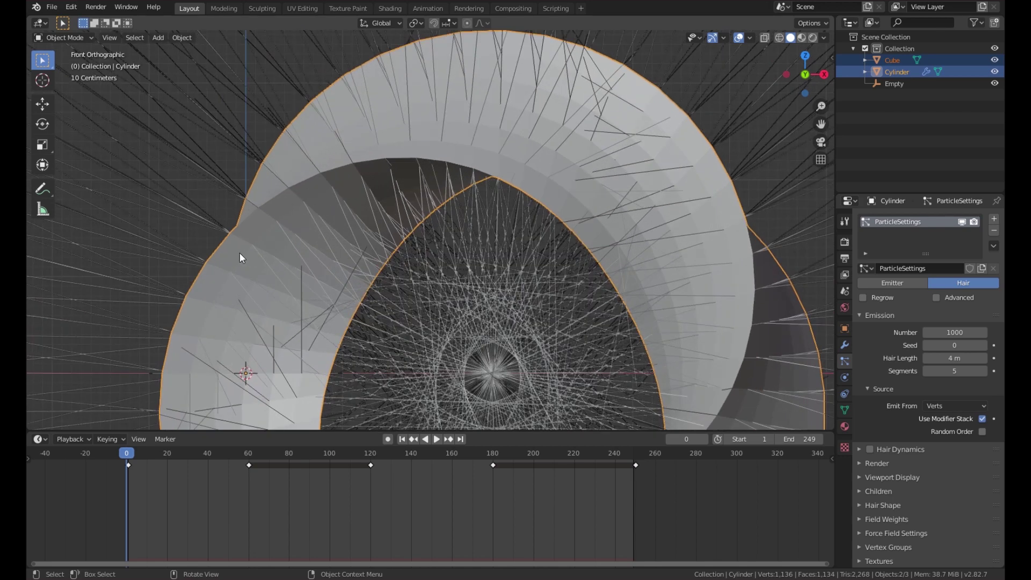
pyautogui.scroll(-6, 289, 289)
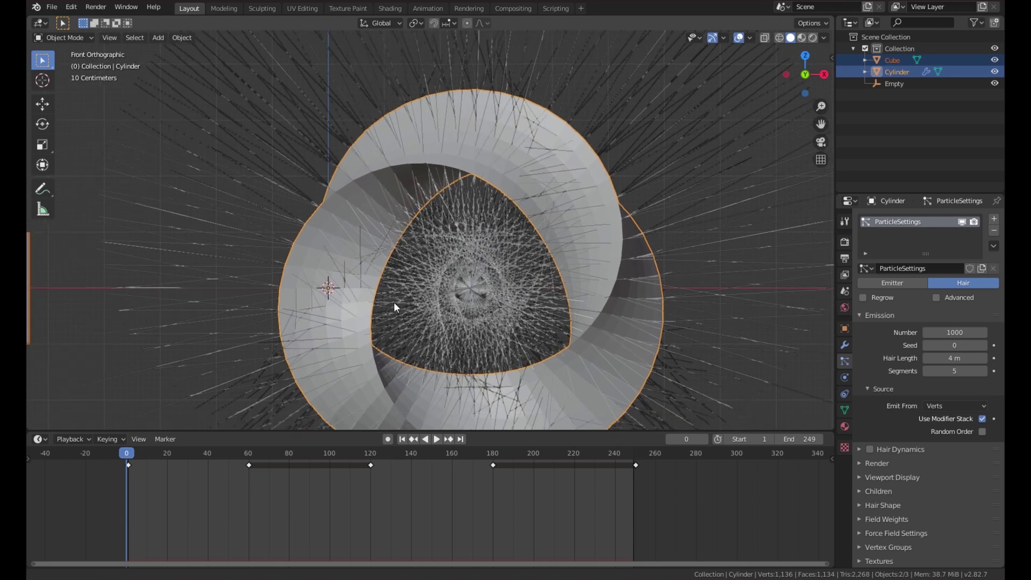
pyautogui.scroll(6, 436, 250)
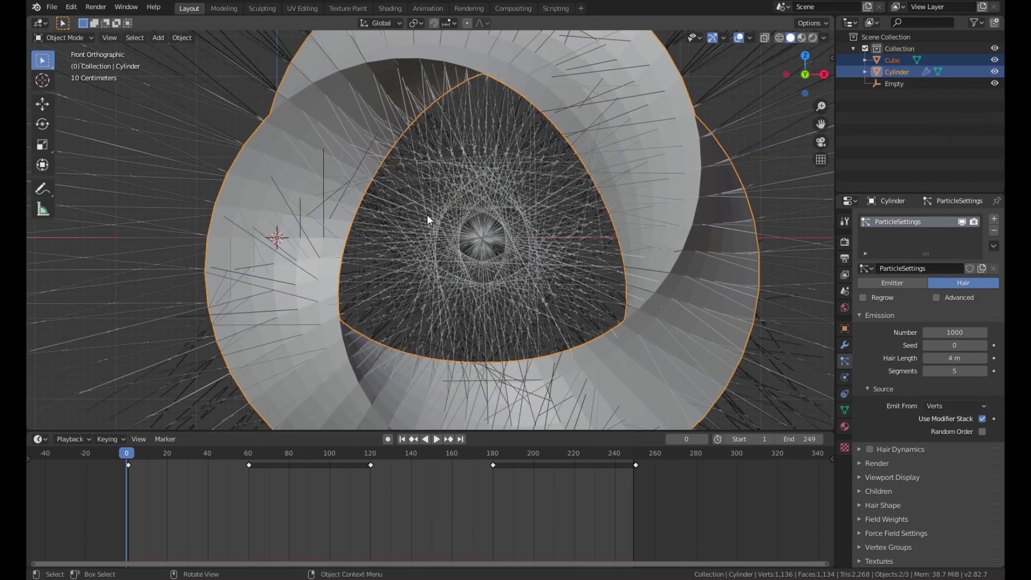
pyautogui.scroll(-2, 323, 265)
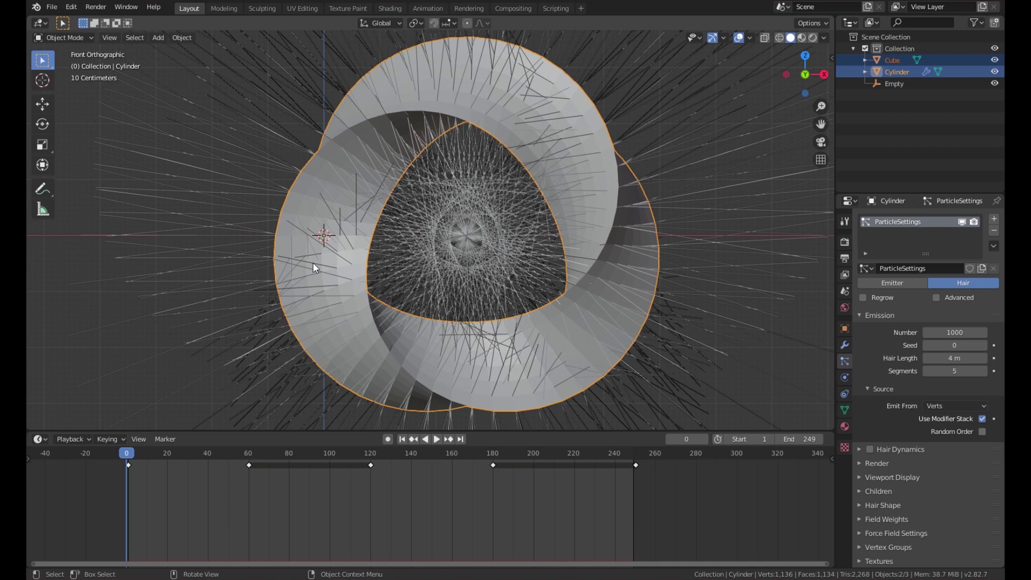
pyautogui.keyDown('shift'); pyautogui.moveTo(413, 184); pyautogui.dragTo(397, 218, button='middle'); pyautogui.keyUp('shift')
pyautogui.press('Tab')
pyautogui.scroll(2, 380, 212)
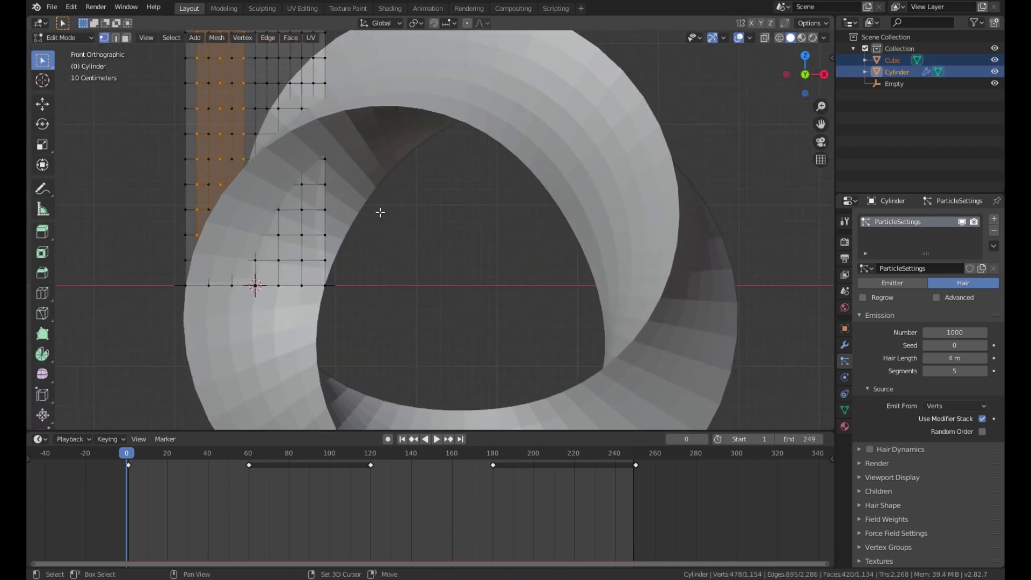
pyautogui.keyDown('shift'); pyautogui.moveTo(417, 184); pyautogui.dragTo(490, 336, button='middle'); pyautogui.keyUp('shift')
pyautogui.press('a')
pyautogui.scroll(-4, 486, 245)
pyautogui.keyDown('shift'); pyautogui.moveTo(486, 244); pyautogui.dragTo(505, 218, button='middle'); pyautogui.keyUp('shift')
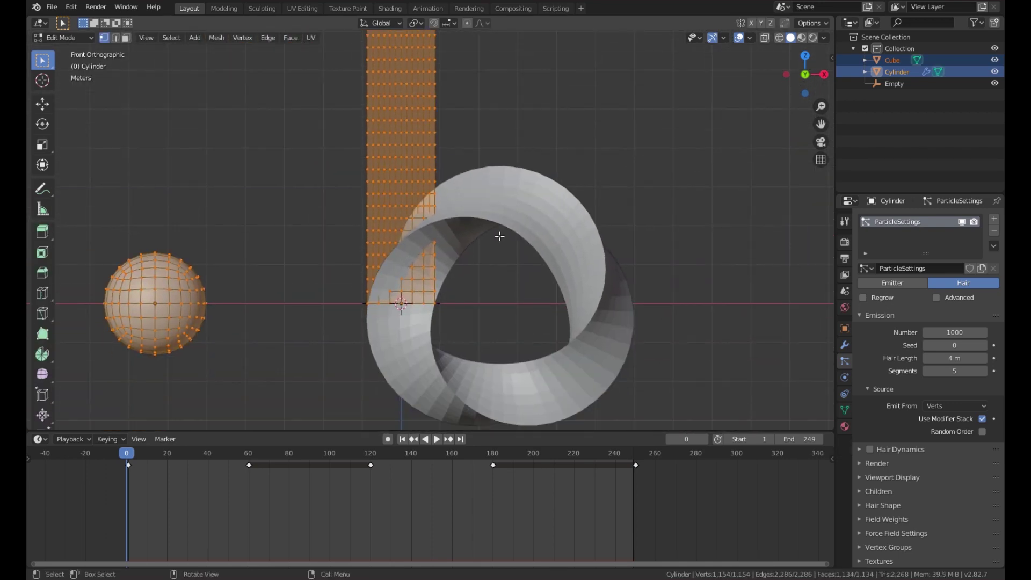
pyautogui.press('Tab')
# Step: Select only the ring, check its selected-vertex count in Edit Mode with the lower end loop deselected, and return to Object Mode
pyautogui.click(401, 306)
pyautogui.press('Tab')
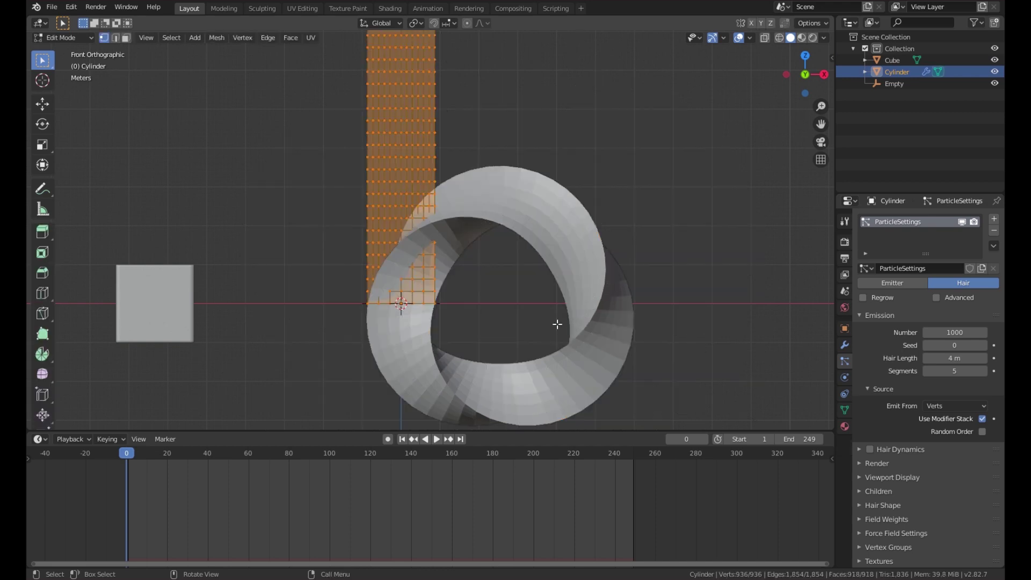
pyautogui.scroll(4, 553, 323)
pyautogui.keyDown('shift'); pyautogui.moveTo(465, 300); pyautogui.dragTo(479, 322, button='middle'); pyautogui.keyUp('shift')
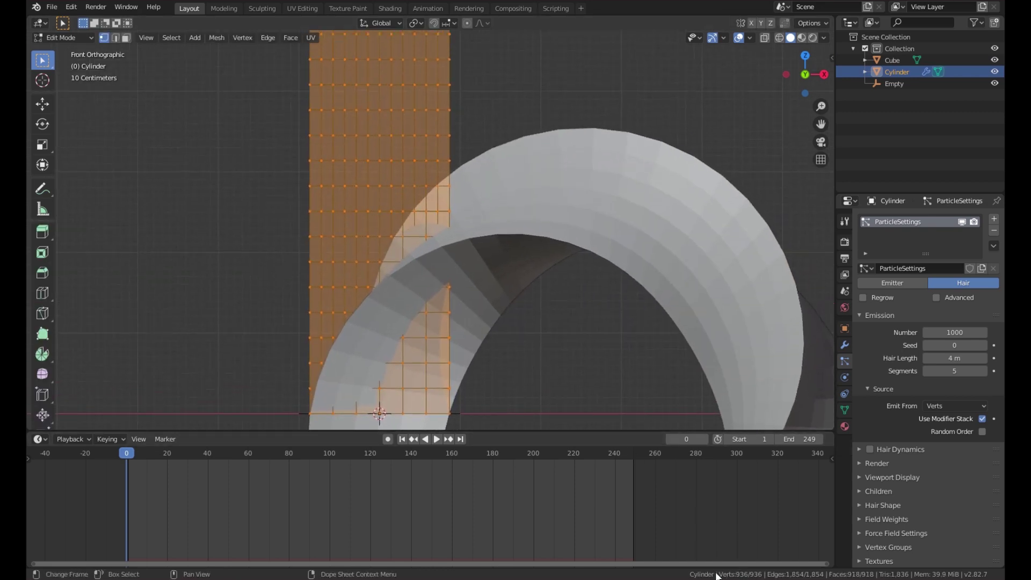
pyautogui.scroll(-1, 381, 388)
pyautogui.keyDown('shift'); pyautogui.moveTo(380, 388); pyautogui.dragTo(402, 321, button='middle'); pyautogui.keyUp('shift')
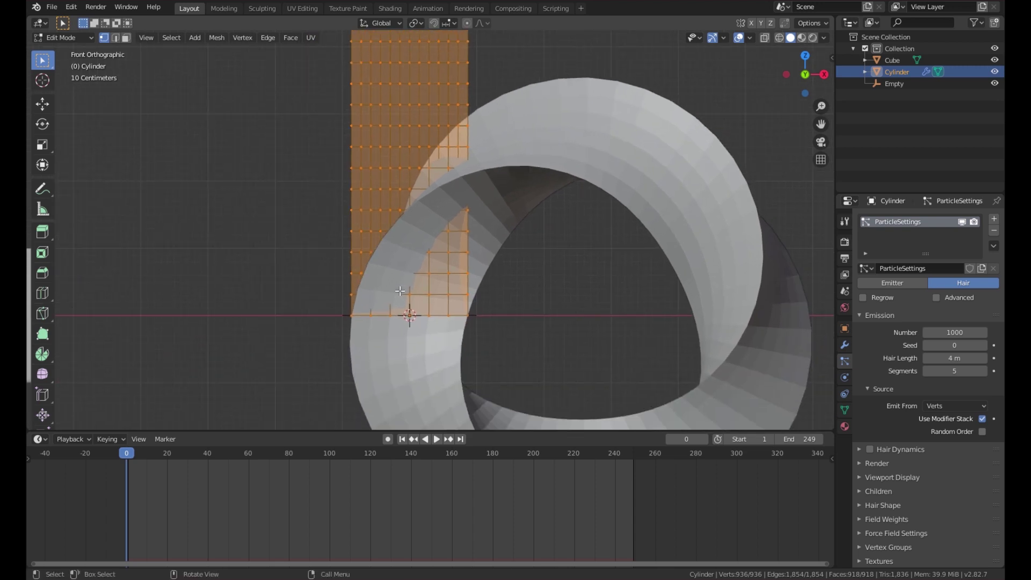
pyautogui.keyDown('alt'); pyautogui.keyDown('shift'); pyautogui.click(397, 318); pyautogui.keyUp('shift'); pyautogui.keyUp('alt')
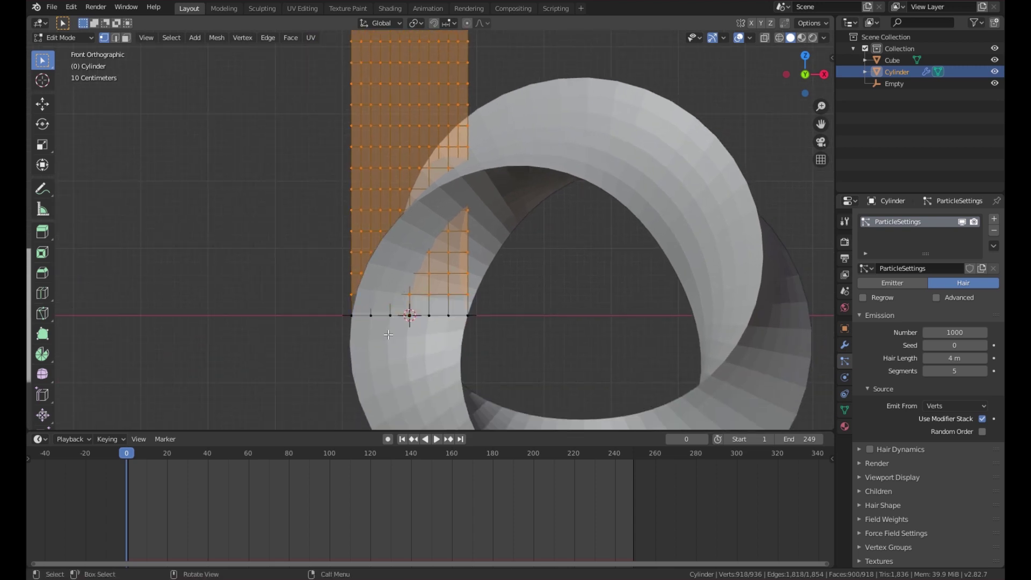
pyautogui.keyDown('shift'); pyautogui.moveTo(496, 274); pyautogui.dragTo(501, 305, button='middle'); pyautogui.keyUp('shift')
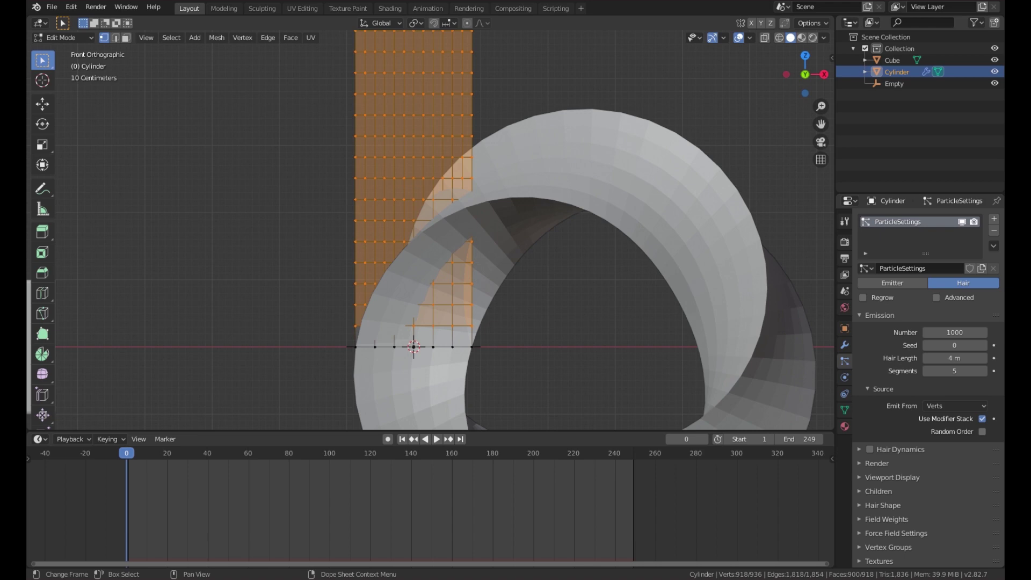
pyautogui.press('Tab')
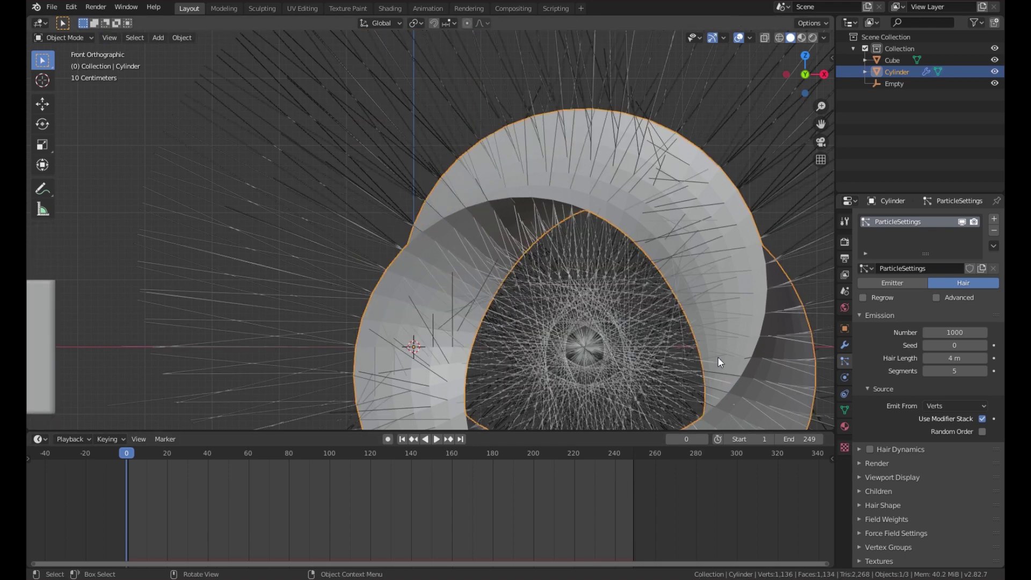
# Step: Set the ring's hair emission number to 918
pyautogui.click(961, 332)
pyautogui.write('918')
pyautogui.press('Return')
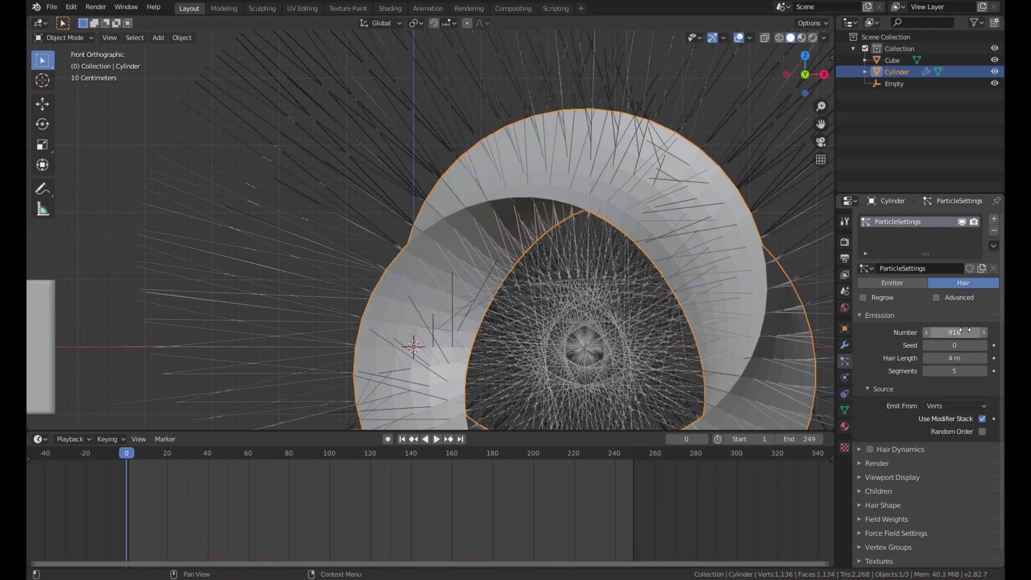
pyautogui.moveTo(535, 176); pyautogui.dragTo(457, 183, button='middle')
pyautogui.scroll(3, 452, 317)
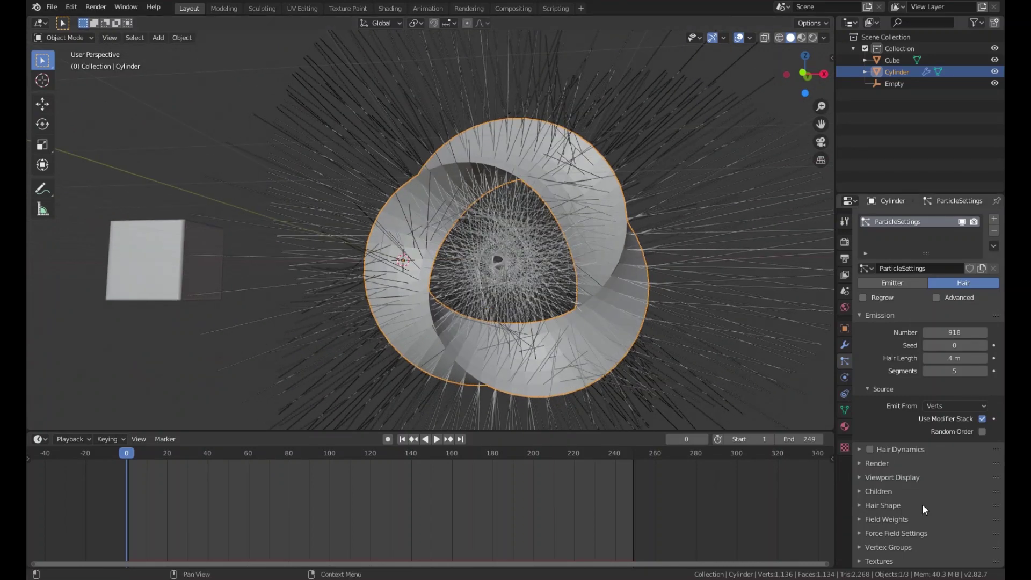
# Step: Set the ring's hair particles to render as Object
pyautogui.click(887, 464)
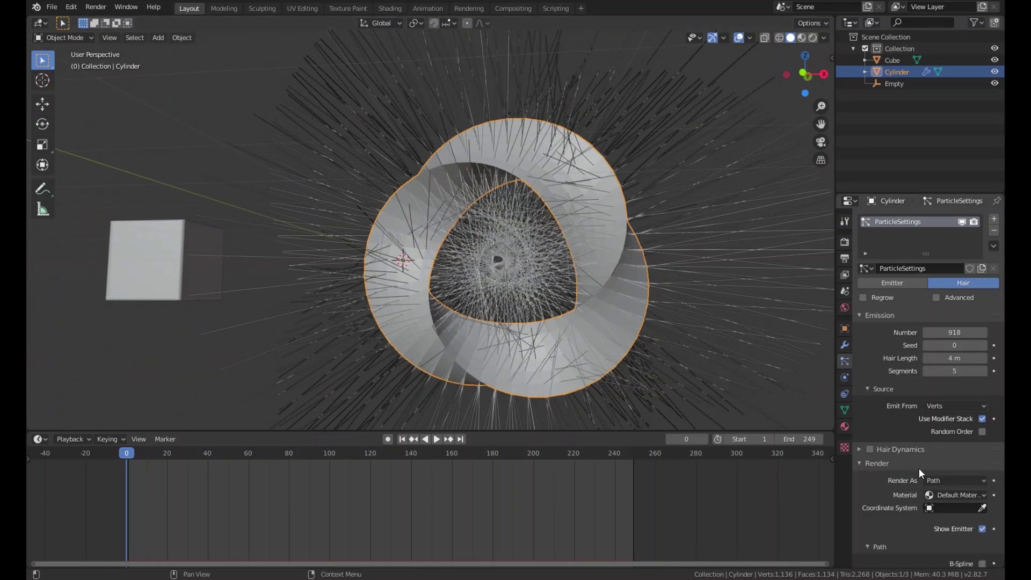
pyautogui.scroll(-2, 920, 468)
pyautogui.click(942, 433)
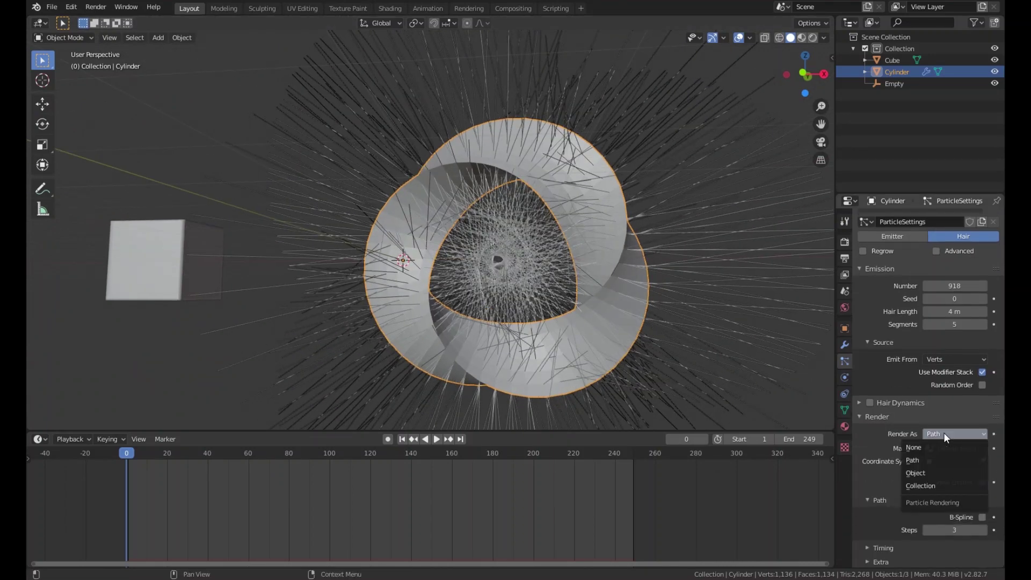
pyautogui.click(929, 471)
pyautogui.scroll(-3, 960, 433)
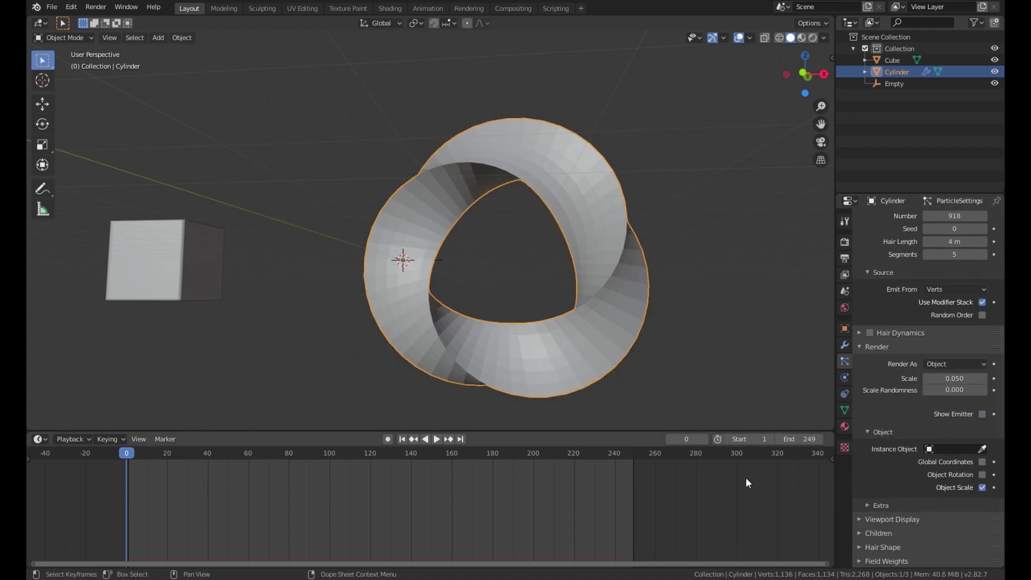
# Step: Set the cube as the instance object for the ring's hair particles
pyautogui.click(982, 449)
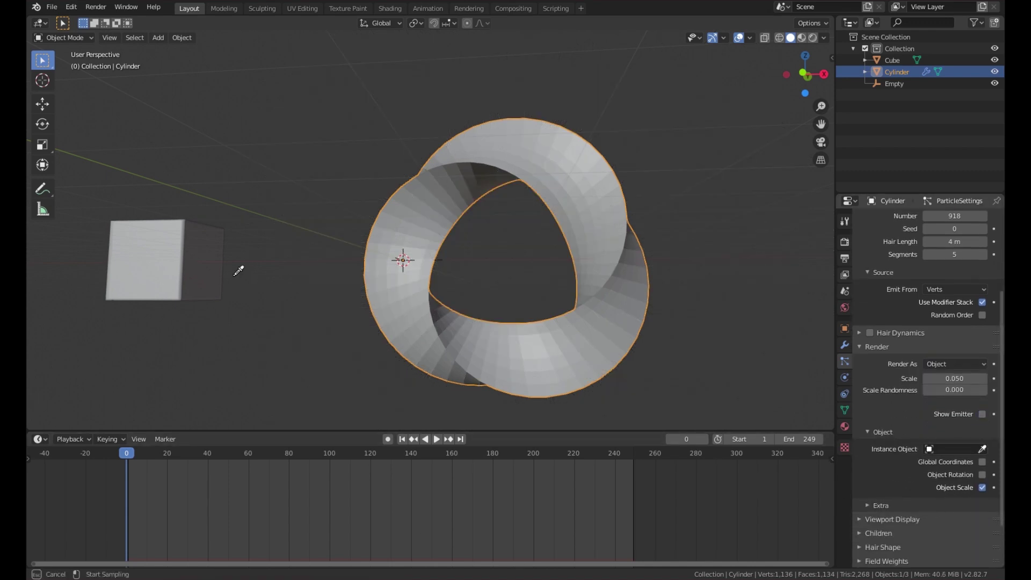
pyautogui.click(170, 236)
pyautogui.moveTo(472, 262); pyautogui.dragTo(597, 328, button='middle')
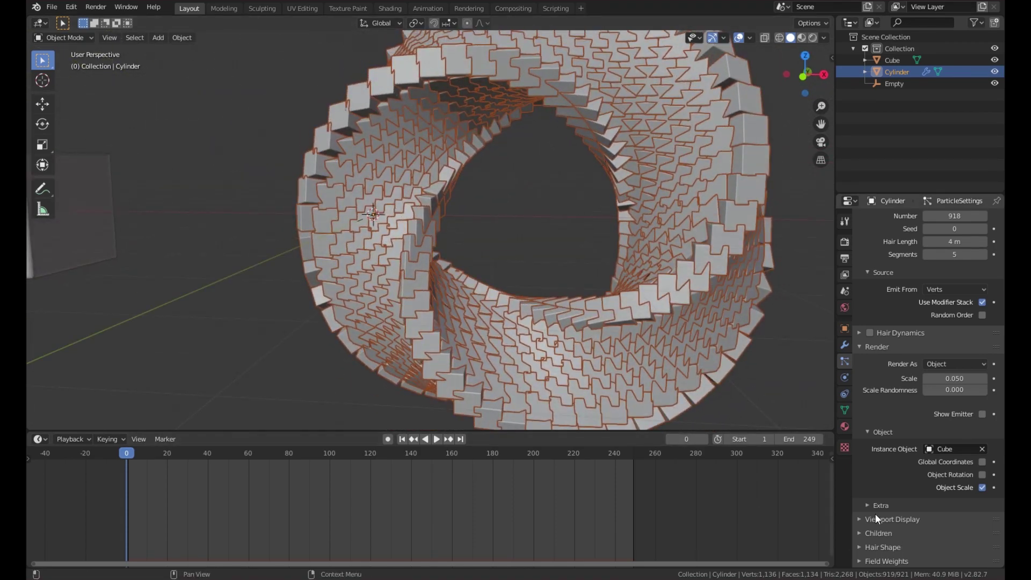
# Step: Turn off showing the emitter in the viewport display of the ring's particle system
pyautogui.click(862, 521)
pyautogui.scroll(-4, 920, 473)
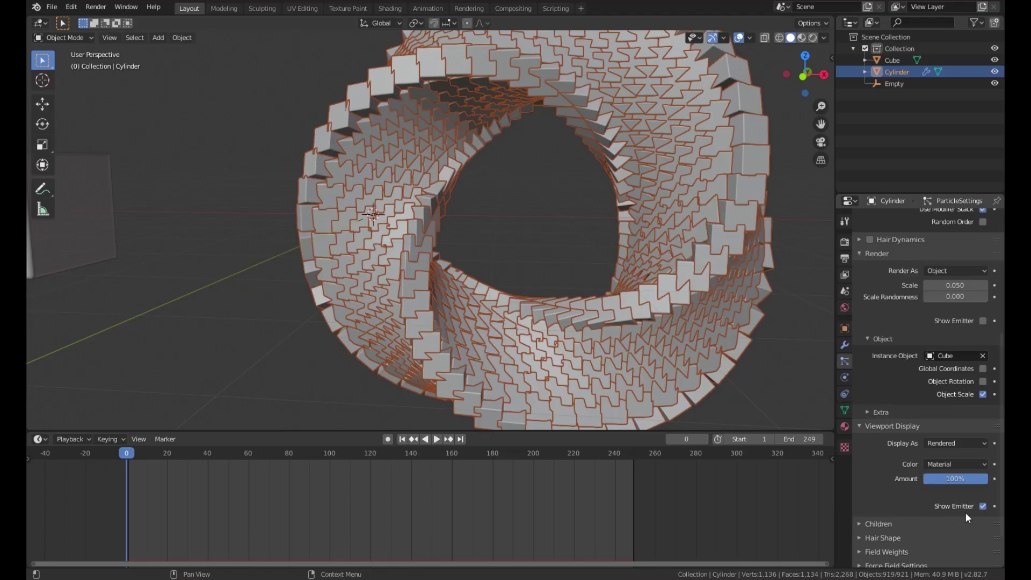
pyautogui.click(982, 505)
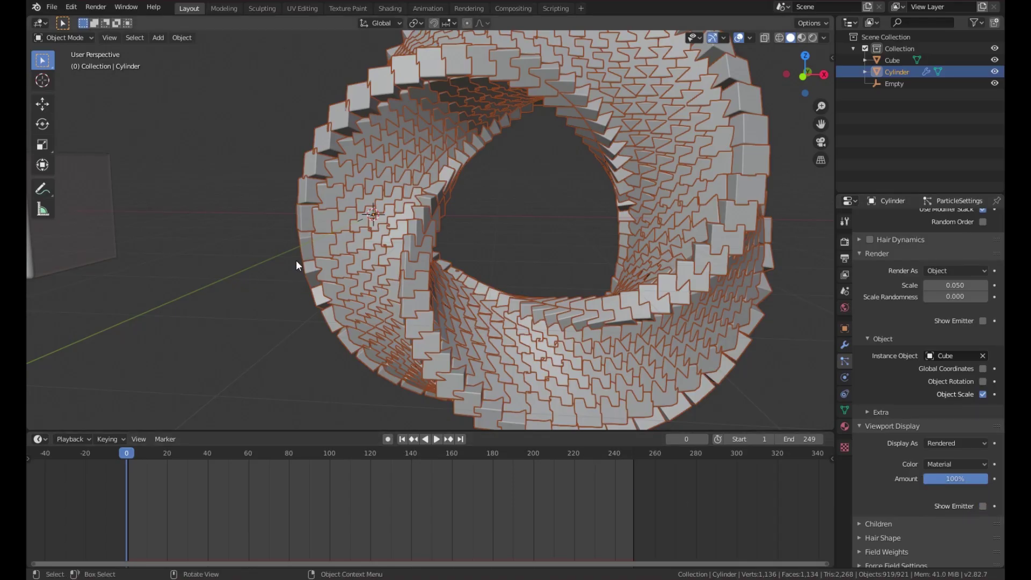
# Step: Select the separate cube beside the ring and display its shape key settings
pyautogui.moveTo(296, 260); pyautogui.dragTo(455, 326, button='middle')
pyautogui.scroll(-3, 344, 257)
pyautogui.click(204, 218)
pyautogui.moveTo(253, 270); pyautogui.dragTo(227, 232, button='middle')
pyautogui.hotkey('ctrl', 'Tab')
pyautogui.keyDown('shift'); pyautogui.moveTo(320, 281); pyautogui.dragTo(361, 297, button='middle'); pyautogui.keyUp('shift')
pyautogui.press('Tab')
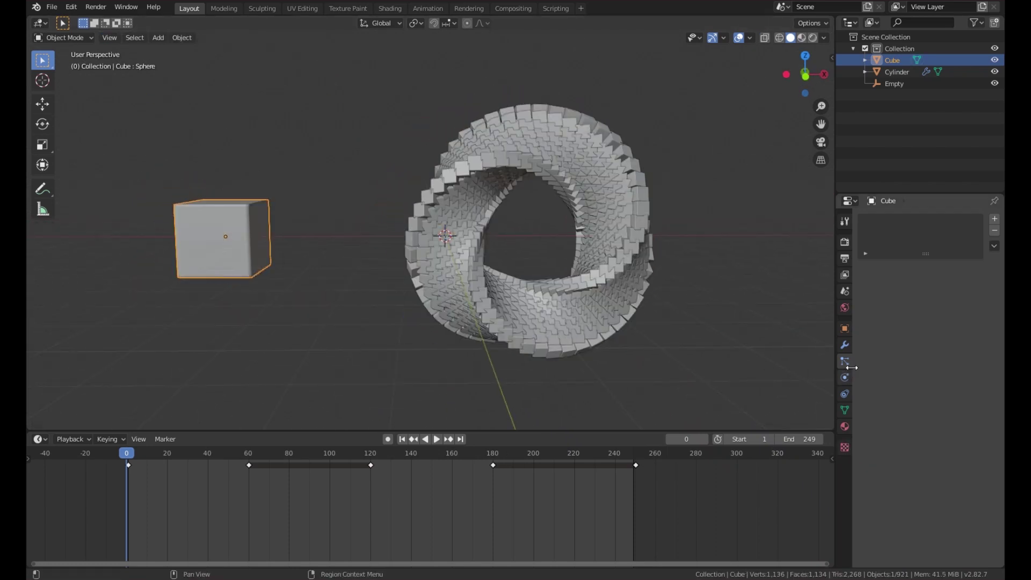
pyautogui.click(850, 408)
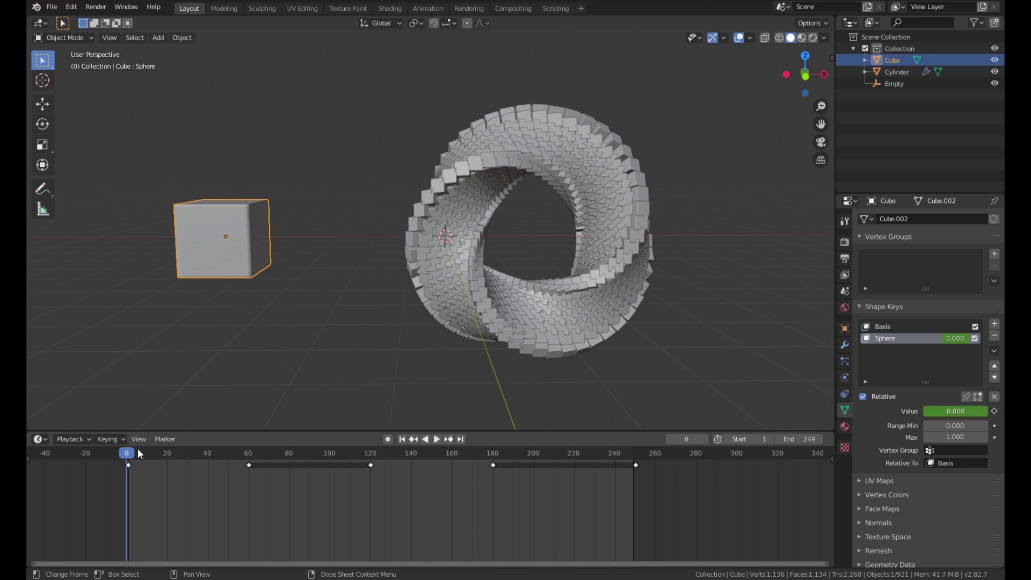
# Step: At frame 1, scale the cube down twice, the second time by a factor of 0.922, to open gaps between the instances
pyautogui.press('Right')
pyautogui.press('s')
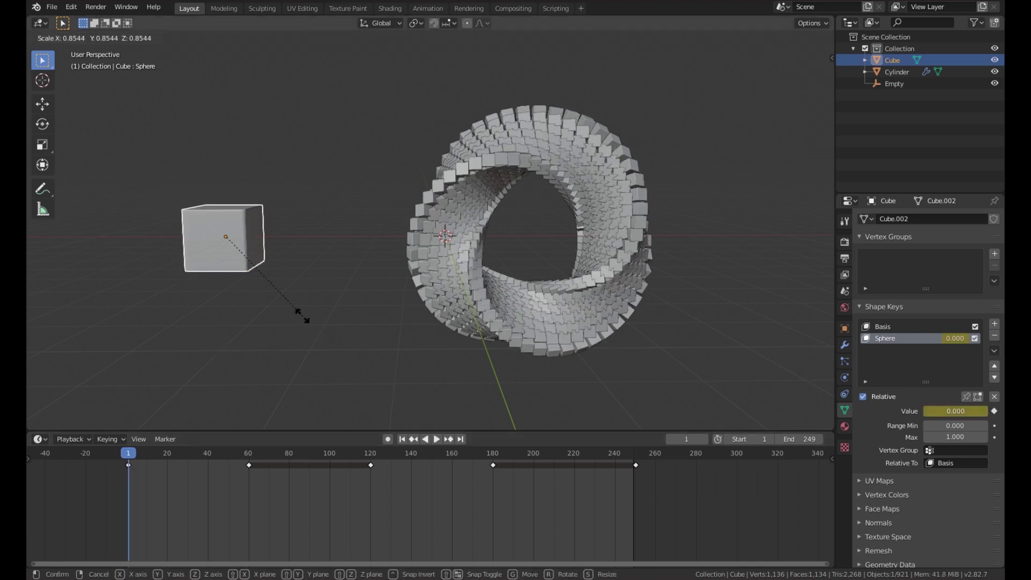
pyautogui.click(265, 303)
pyautogui.scroll(4, 482, 316)
pyautogui.moveTo(482, 316); pyautogui.dragTo(531, 344, button='middle')
pyautogui.press('s')
pyautogui.click(382, 303)
pyautogui.scroll(-3, 452, 320)
pyautogui.moveTo(453, 320); pyautogui.dragTo(433, 300, button='middle')
pyautogui.scroll(4, 425, 299)
pyautogui.scroll(3, 418, 287)
pyautogui.scroll(-3, 379, 307)
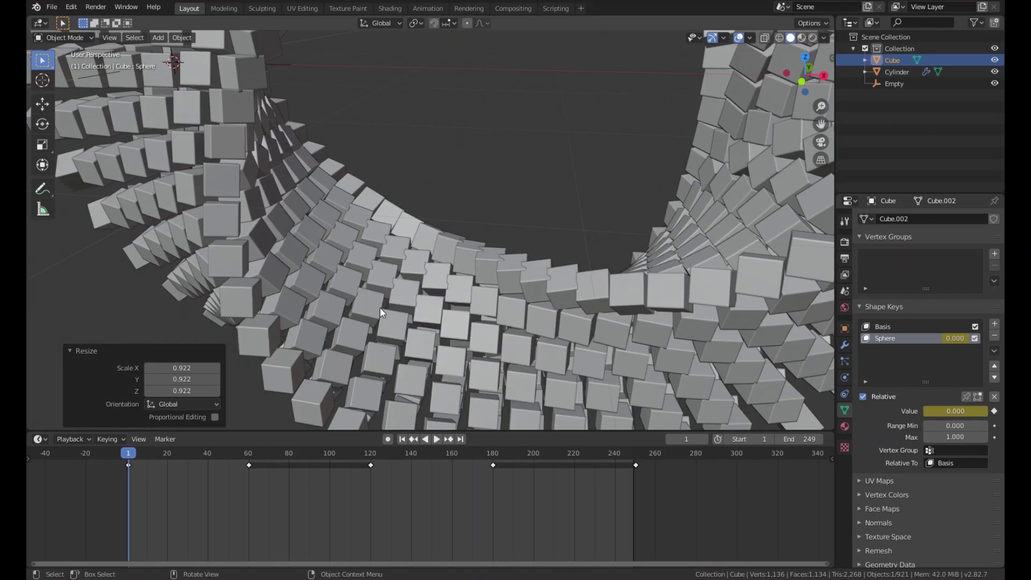
# Step: Play the cube-to-sphere morph on the ring's instances and stop at frame 80
pyautogui.press('space')
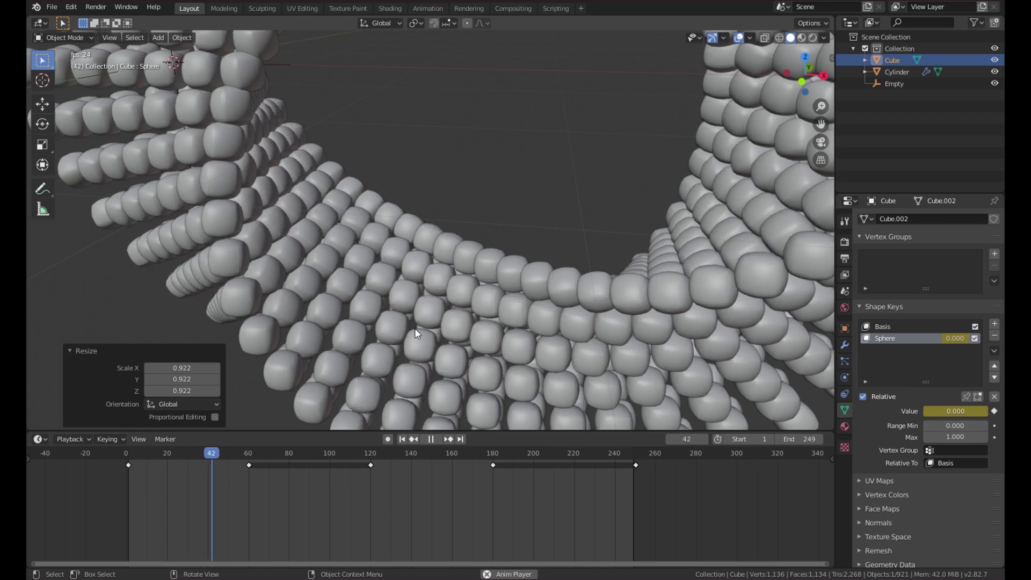
pyautogui.press('space')
pyautogui.scroll(-4, 440, 298)
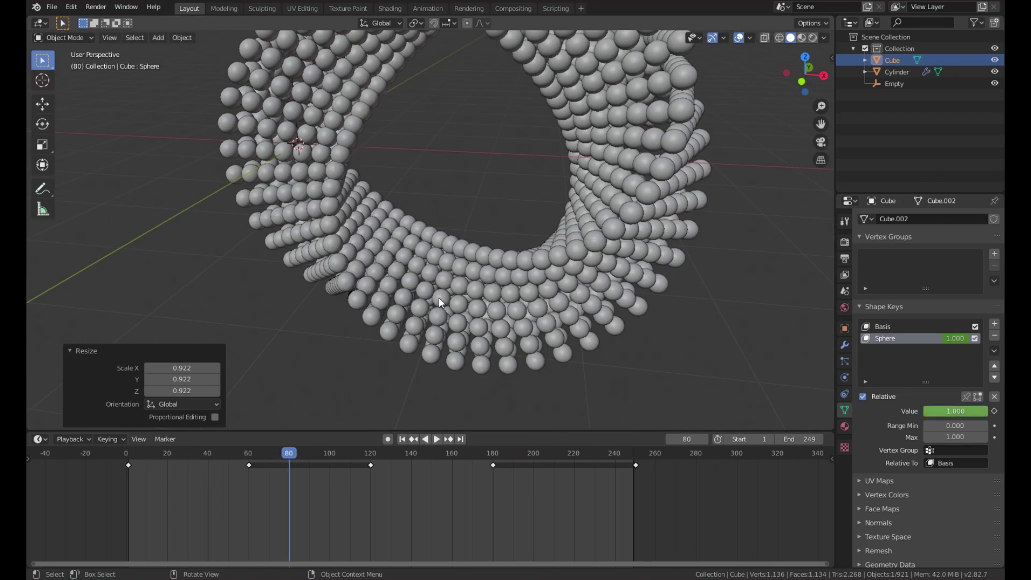
# Step: Scale the source object down further by a factor of 0.910 to space out the spheres on the ring
pyautogui.keyDown('shift'); pyautogui.moveTo(334, 240); pyautogui.dragTo(446, 320, button='middle'); pyautogui.keyUp('shift')
pyautogui.press('s')
pyautogui.click(409, 278)
pyautogui.scroll(-4, 500, 309)
pyautogui.scroll(1, 514, 307)
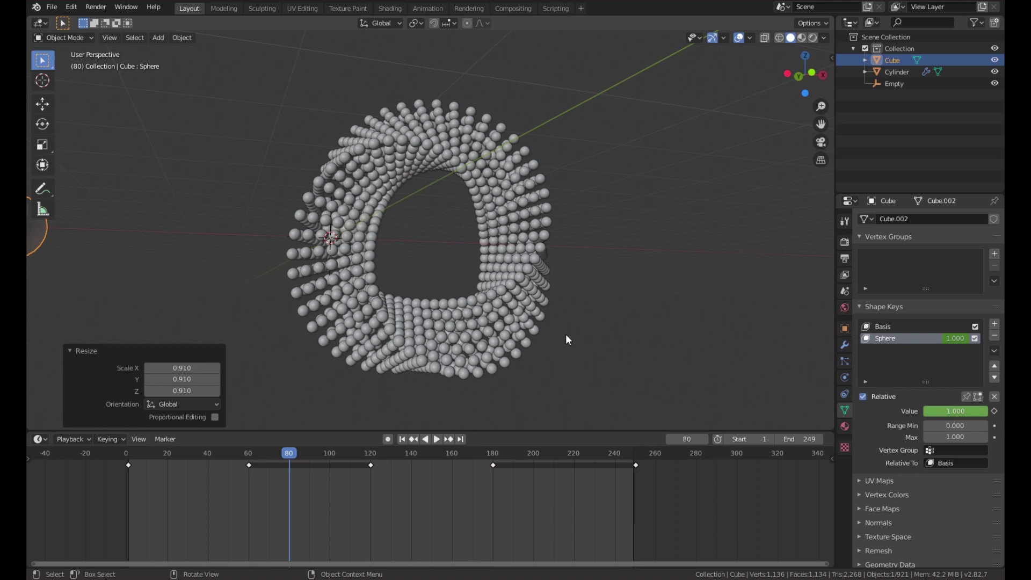
pyautogui.moveTo(566, 334); pyautogui.dragTo(535, 347, button='middle')
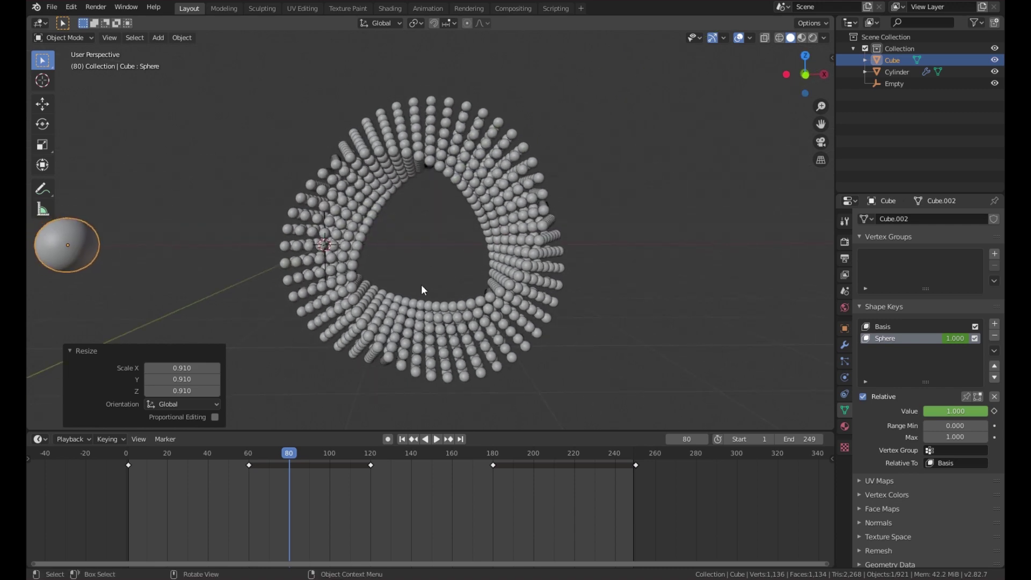
# Step: Select the ring, insert a rotation keyframe at frame 1 in front view, and display its object transform settings
pyautogui.click(315, 197)
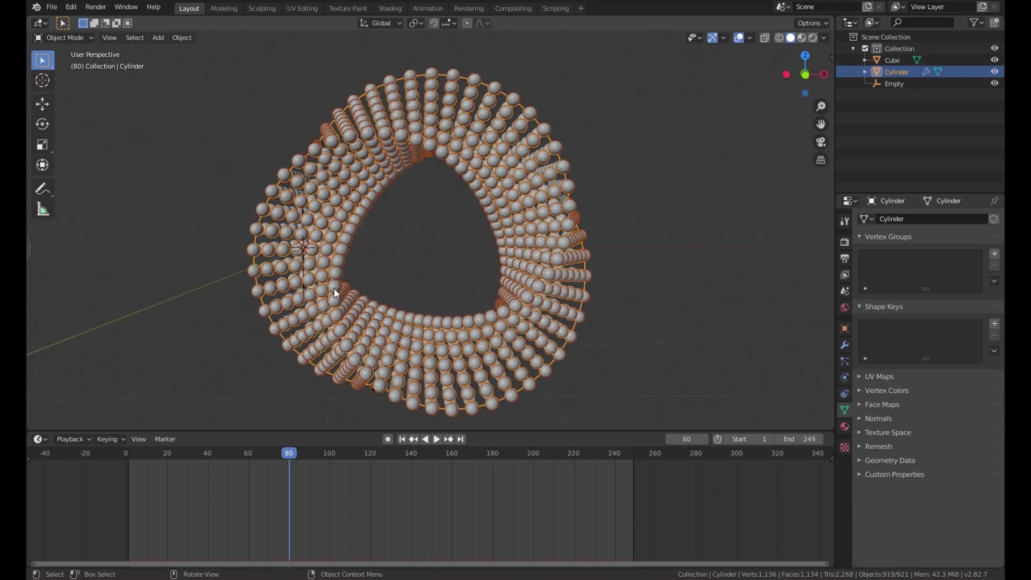
pyautogui.hotkey('shift', 'Left')
pyautogui.scroll(2, 353, 343)
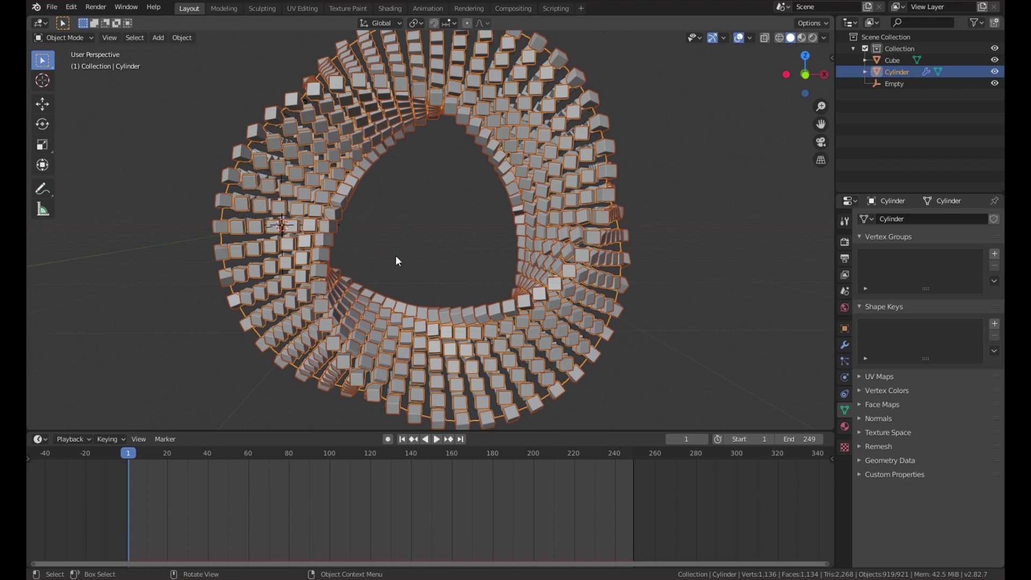
pyautogui.moveTo(365, 155); pyautogui.dragTo(262, 86, button='middle')
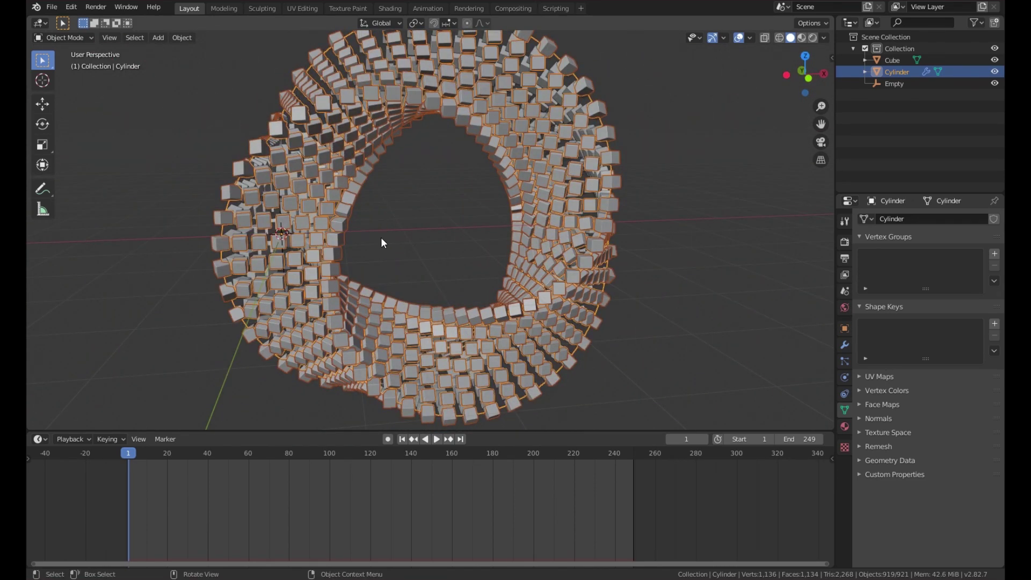
pyautogui.press('KP_1')
pyautogui.keyDown('shift'); pyautogui.moveTo(377, 212); pyautogui.dragTo(321, 233, button='middle'); pyautogui.keyUp('shift')
pyautogui.keyDown('shift'); pyautogui.moveTo(322, 232); pyautogui.dragTo(346, 252, button='middle'); pyautogui.keyUp('shift')
pyautogui.press('i')
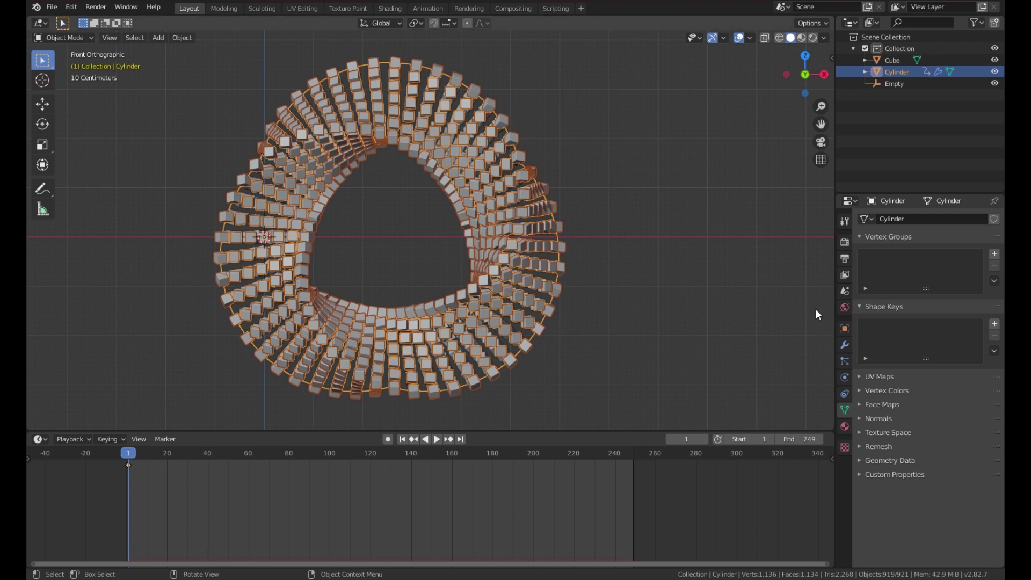
pyautogui.click(844, 328)
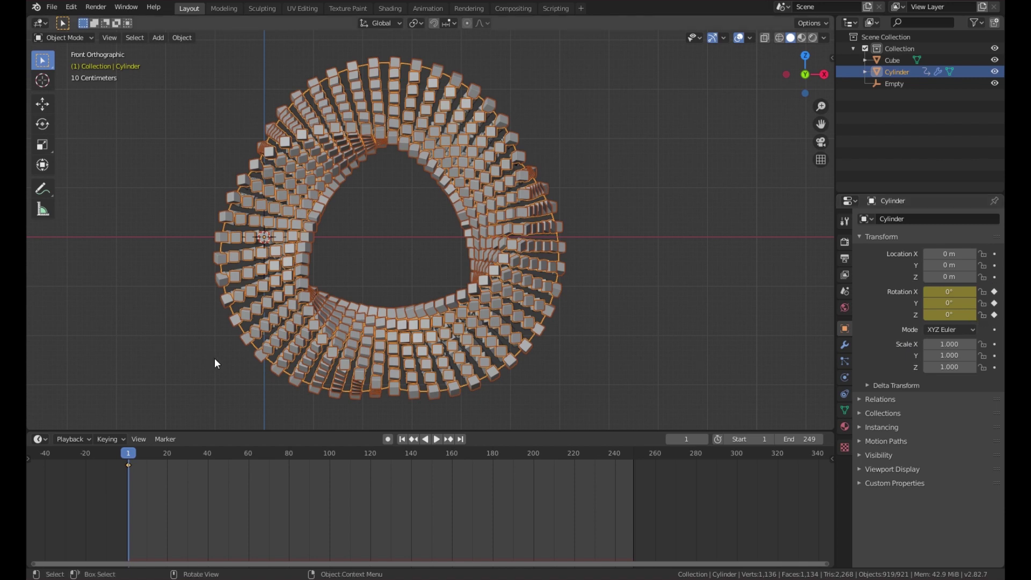
# Step: At frame 250, set the ring's Z rotation to 360° and keyframe it
pyautogui.moveTo(132, 454); pyautogui.dragTo(634, 515)
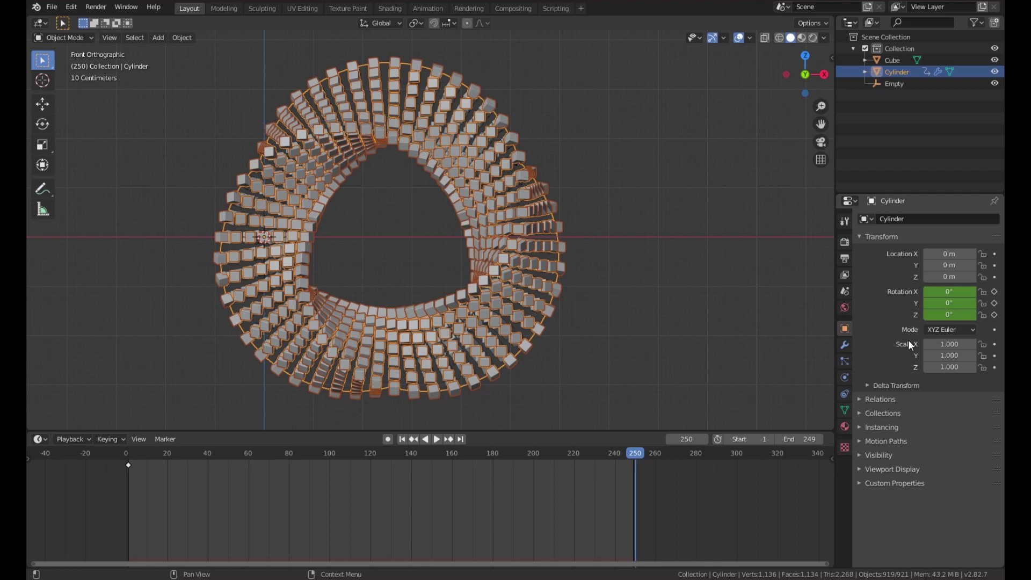
pyautogui.moveTo(947, 316); pyautogui.dragTo(982, 316)
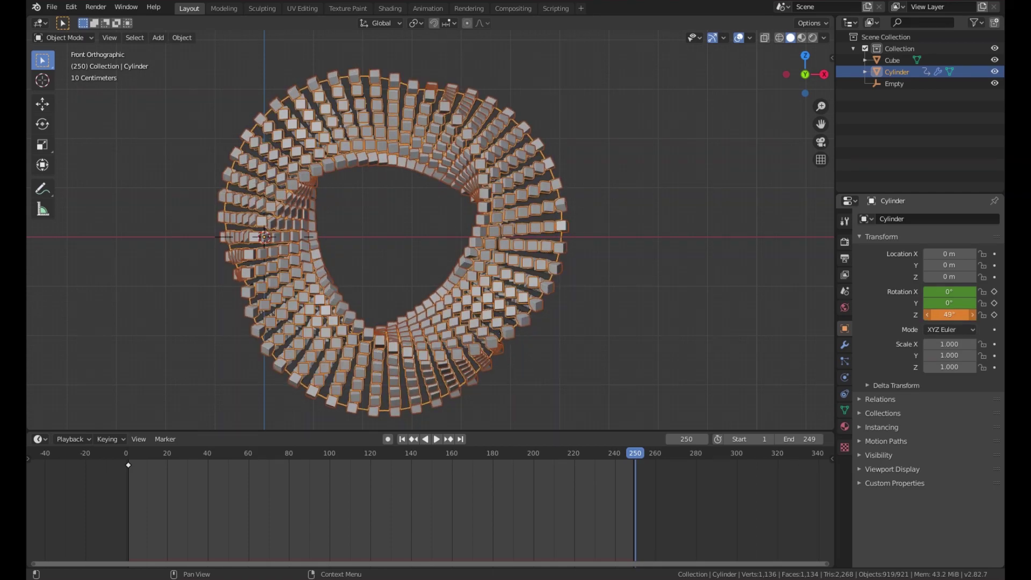
pyautogui.click(946, 316)
pyautogui.write('360')
pyautogui.press('Return')
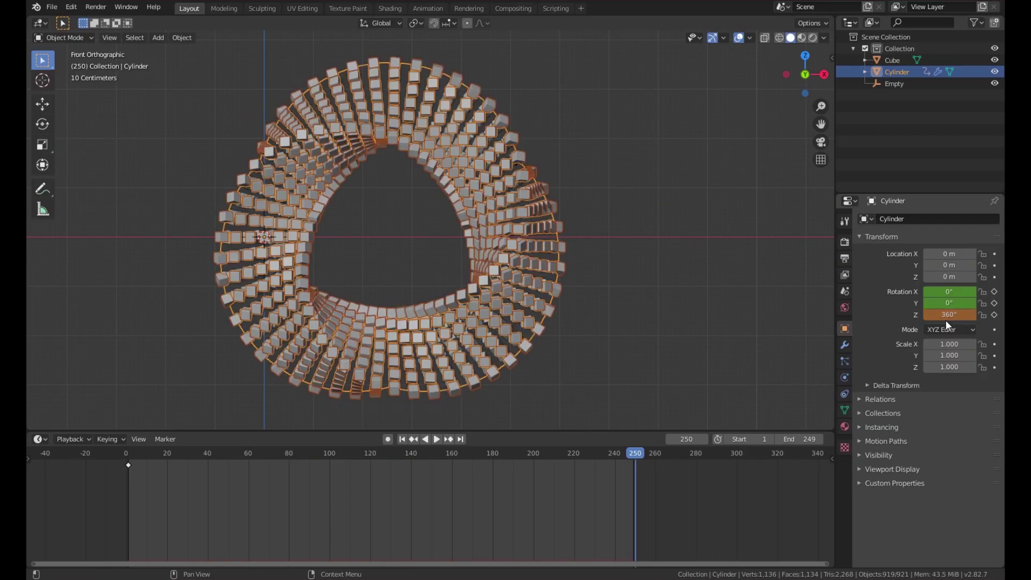
pyautogui.click(994, 315)
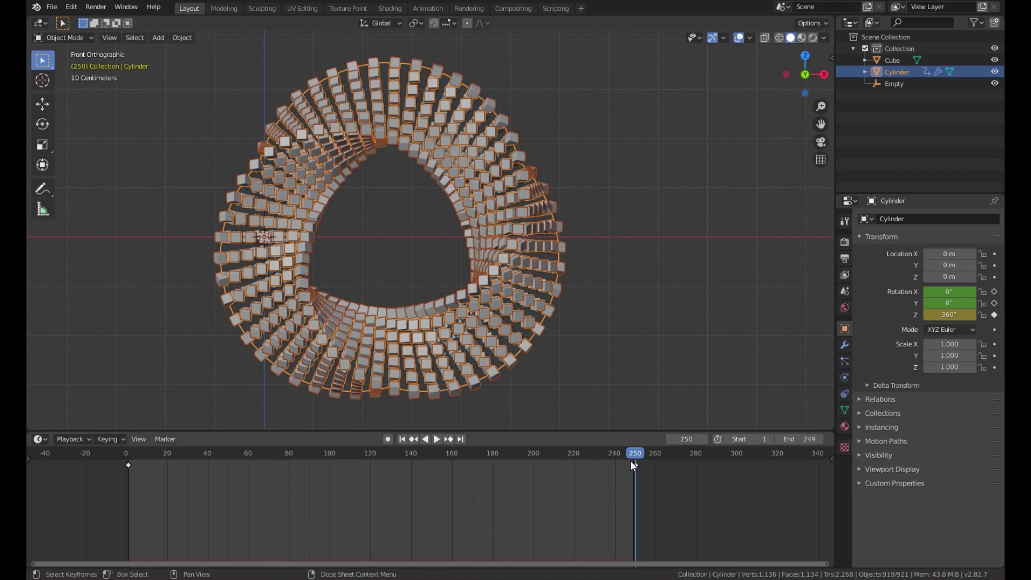
# Step: Play back the ring's rotation from the start, and set the handle type of its rotation keyframes to Vector
pyautogui.moveTo(630, 460); pyautogui.dragTo(105, 457)
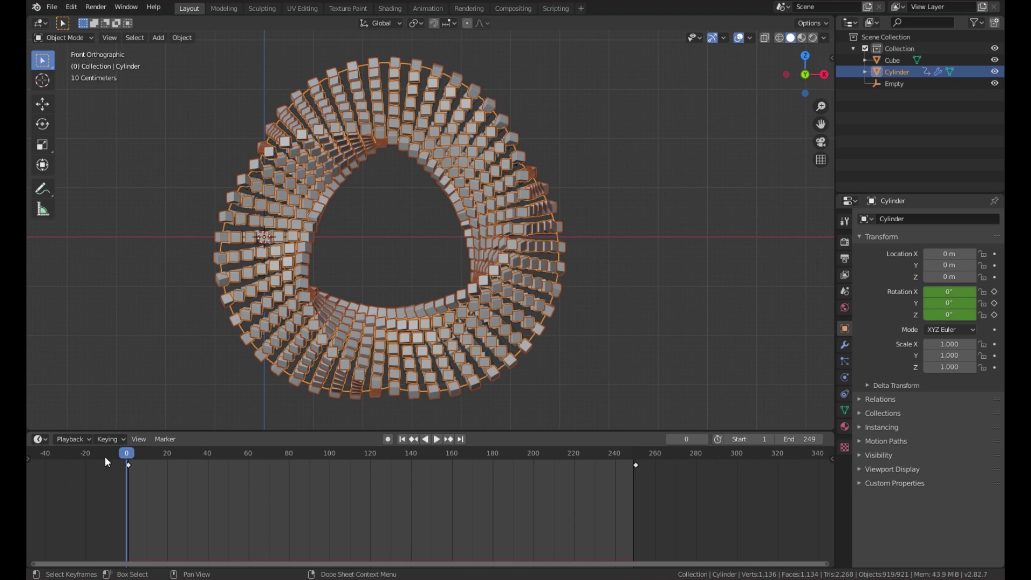
pyautogui.press('space')
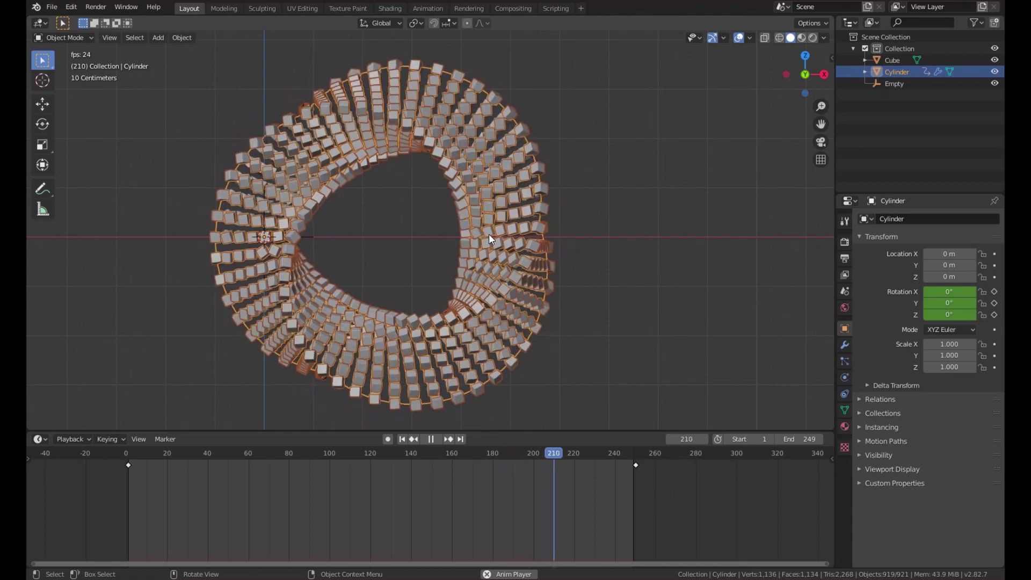
pyautogui.press('space')
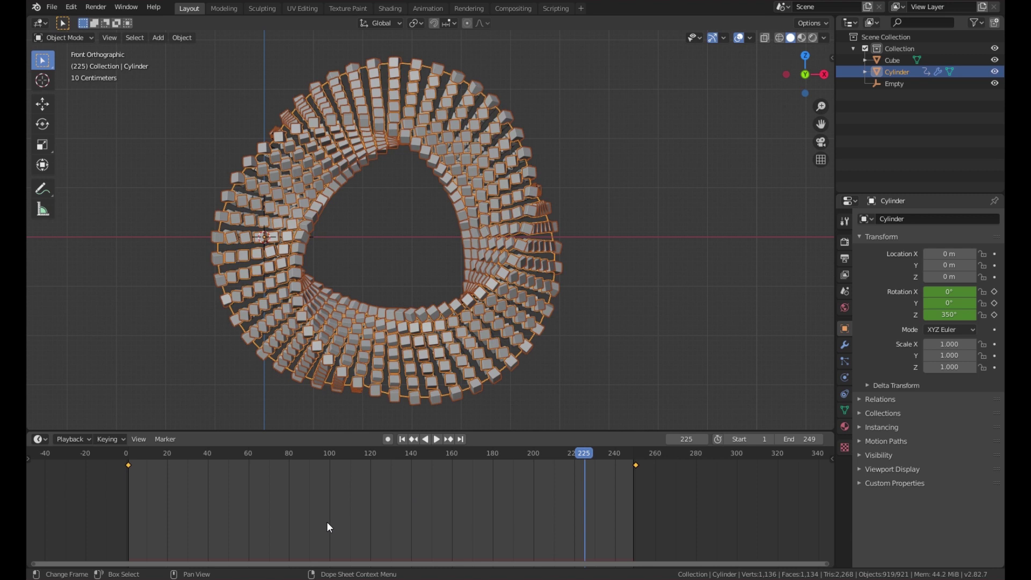
pyautogui.press('v')
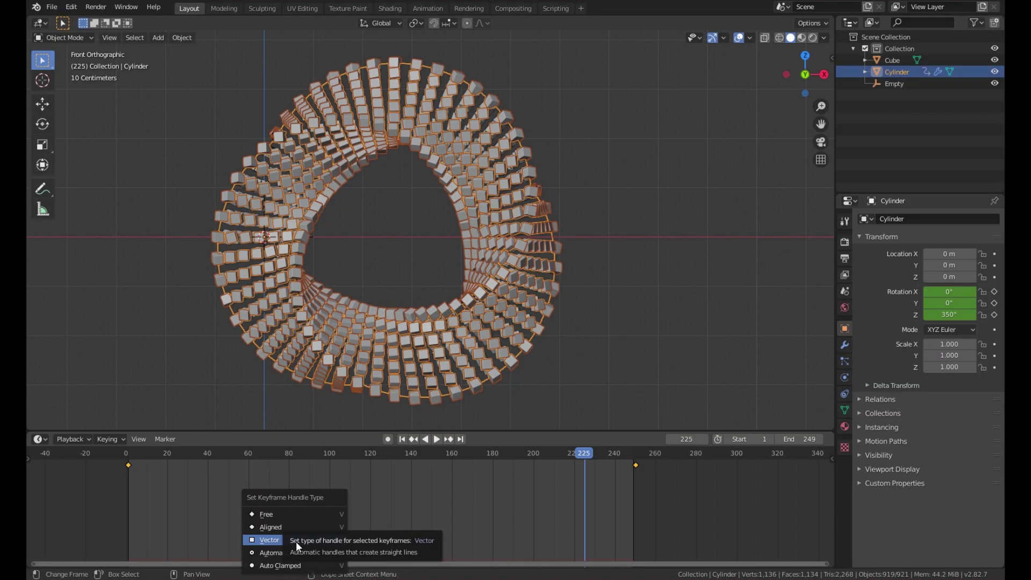
pyautogui.click(278, 540)
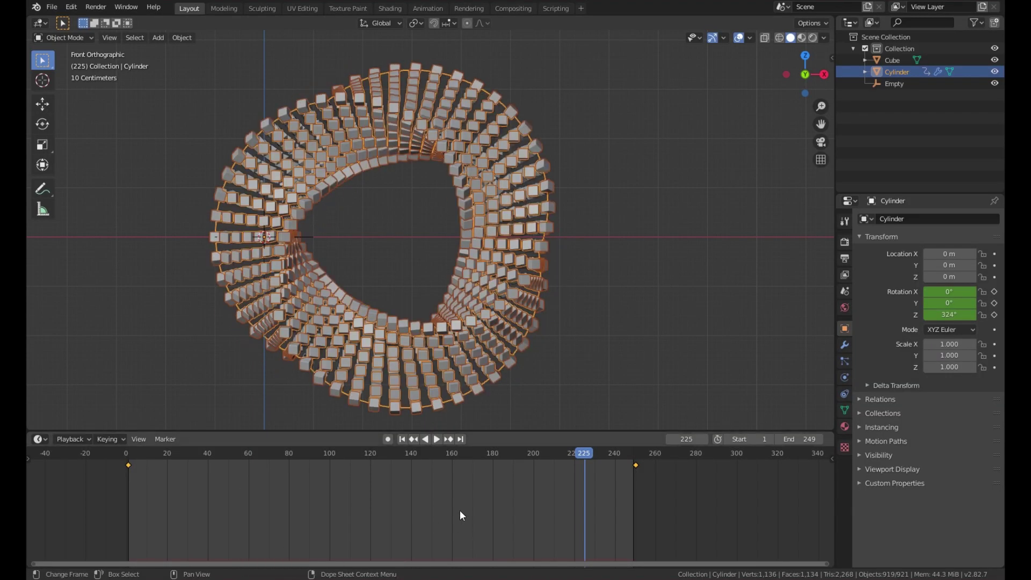
# Step: Replay the animation from the start with the ring deselected, and inspect the ring at an angle
pyautogui.moveTo(575, 454); pyautogui.dragTo(129, 454)
pyautogui.press('space')
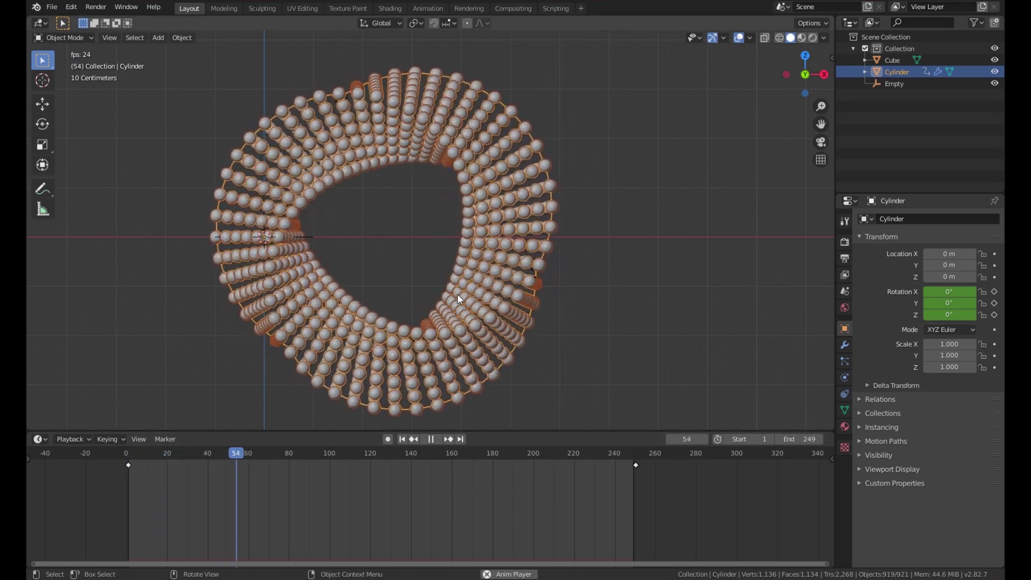
pyautogui.click(651, 285)
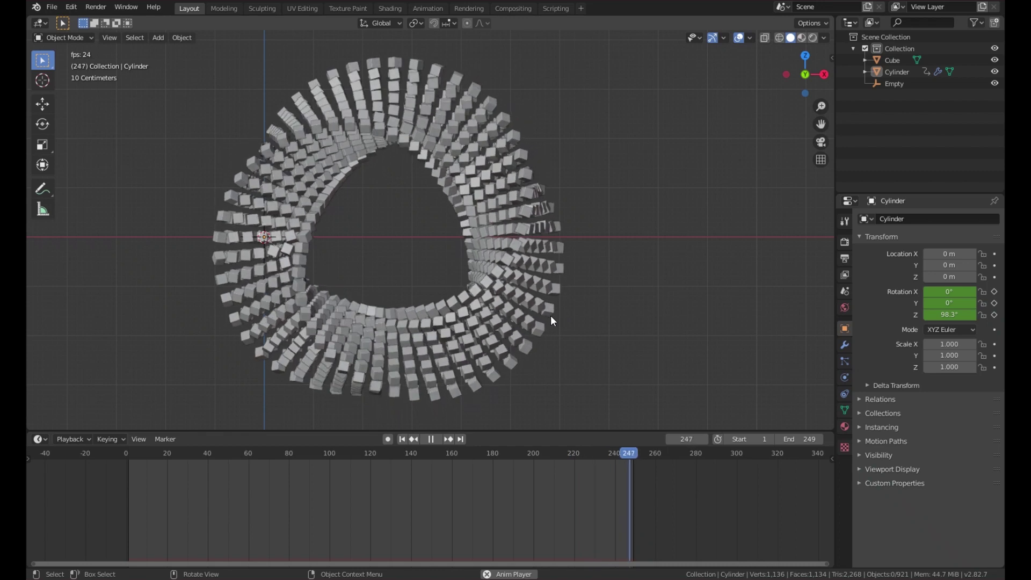
pyautogui.press('space')
pyautogui.scroll(-2, 509, 306)
pyautogui.moveTo(509, 306); pyautogui.dragTo(489, 332, button='middle')
pyautogui.scroll(3, 494, 336)
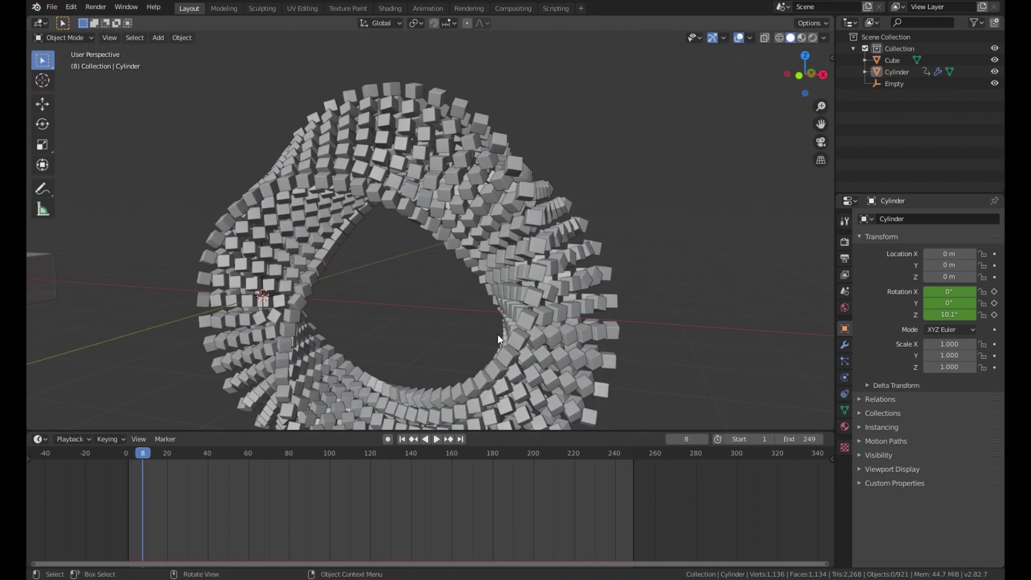
# Step: Return to frame 1 in front view and add a camera to the scene
pyautogui.press('KP_1')
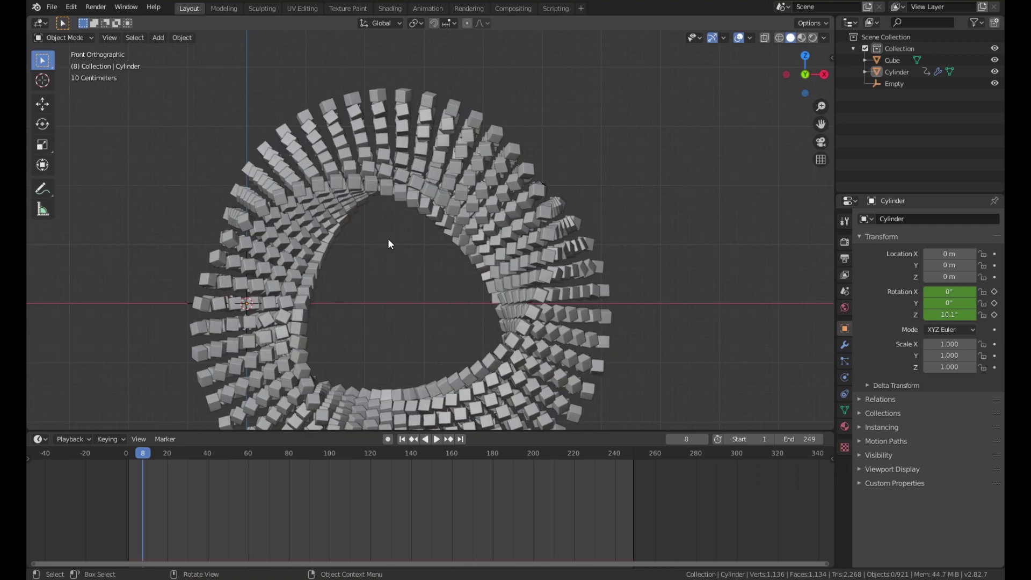
pyautogui.keyDown('shift'); pyautogui.moveTo(422, 285); pyautogui.dragTo(433, 184, button='middle'); pyautogui.keyUp('shift')
pyautogui.scroll(-1, 474, 246)
pyautogui.hotkey('shift', 'Left')
pyautogui.hotkey('shift', 'a')
pyautogui.moveTo(613, 221)
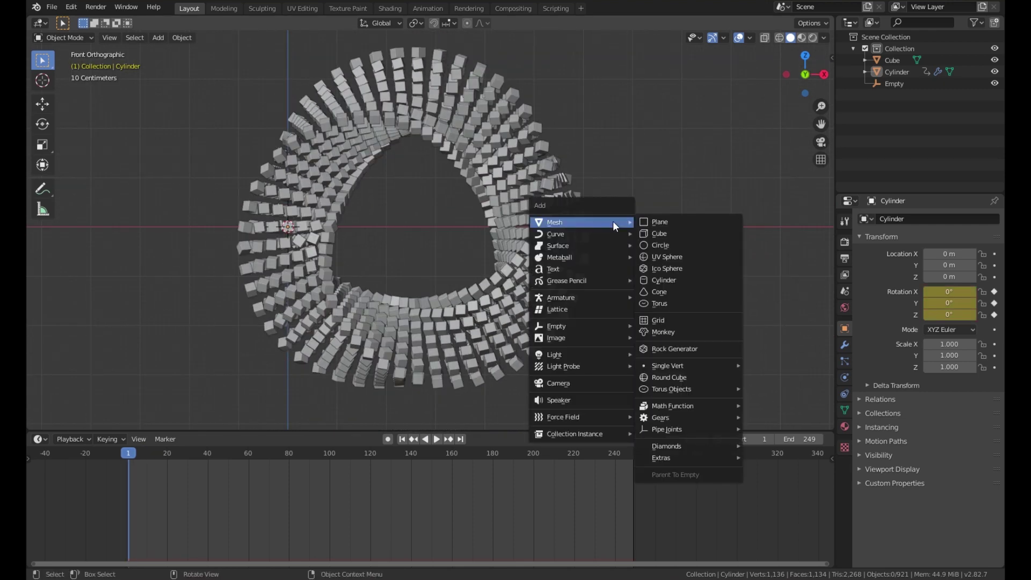
pyautogui.click(617, 382)
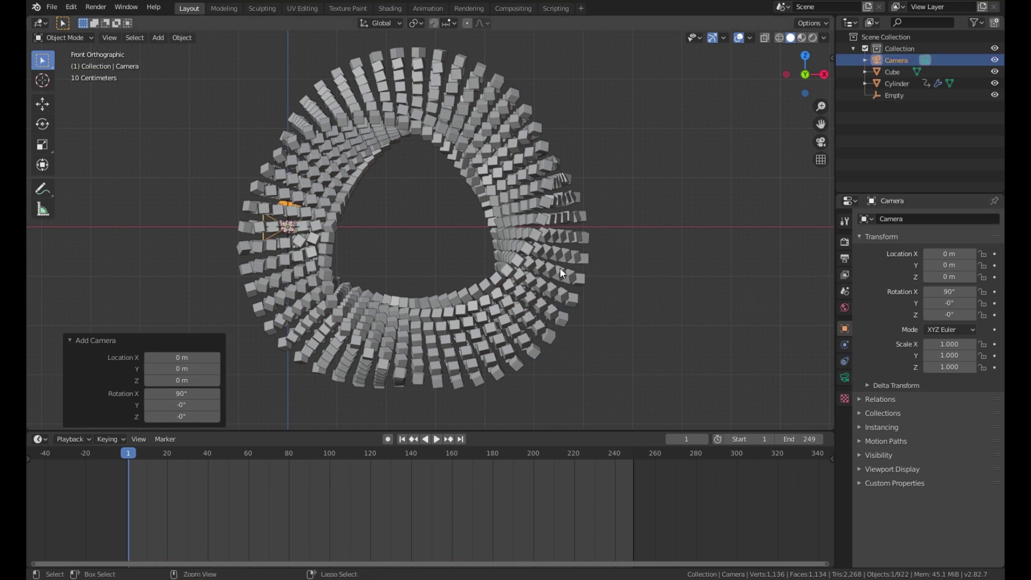
# Step: Align the camera to the current front view of the ring
pyautogui.press('ctrl+alt+KP_0')
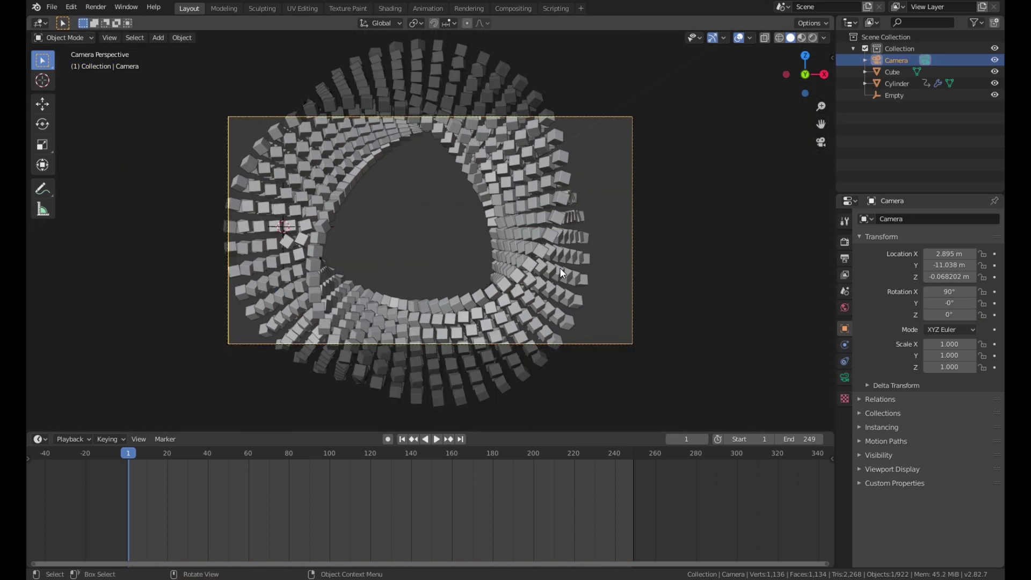
pyautogui.click(111, 39)
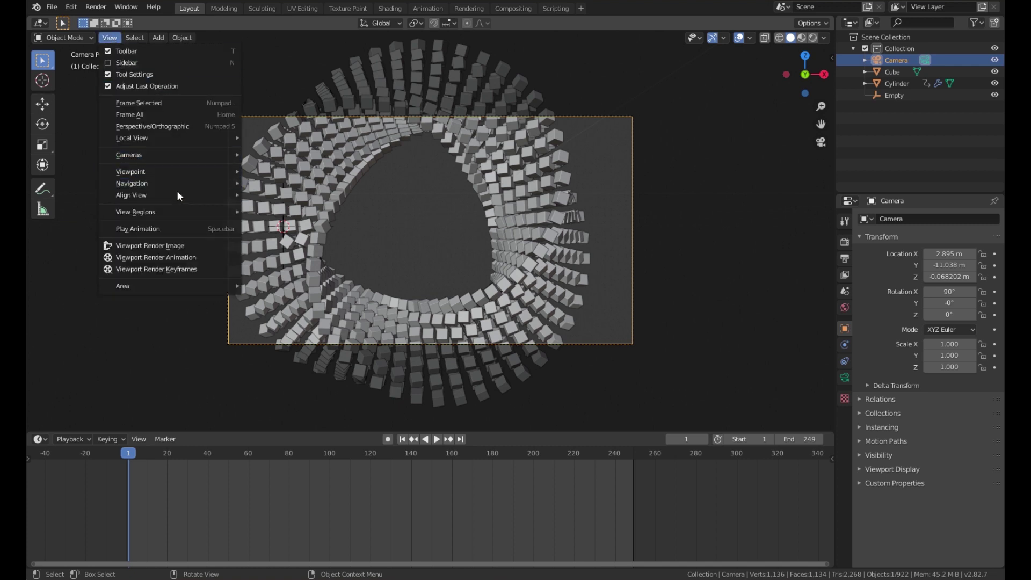
pyautogui.moveTo(179, 196)
pyautogui.press('Escape')
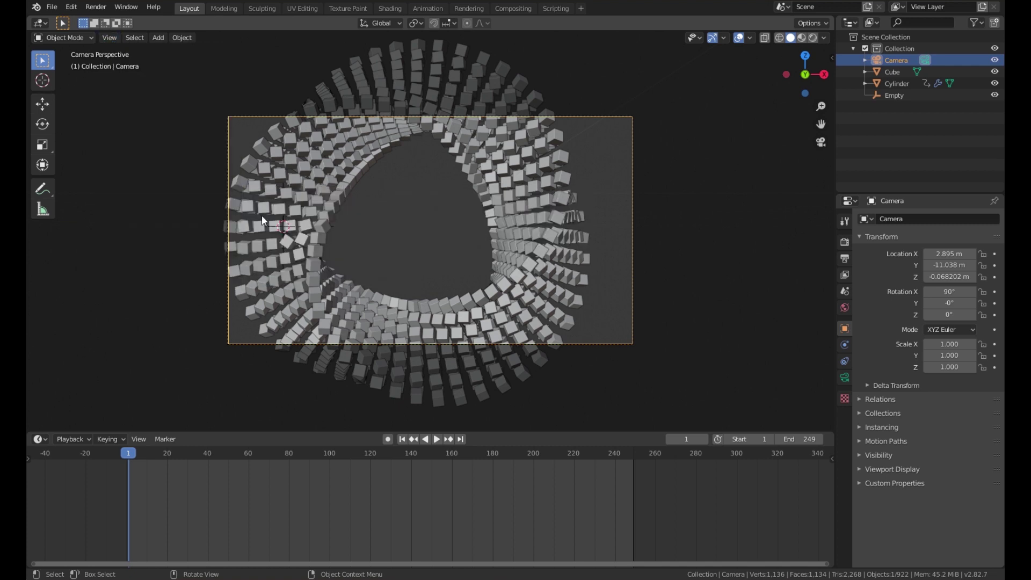
pyautogui.click(112, 38)
pyautogui.moveTo(209, 193)
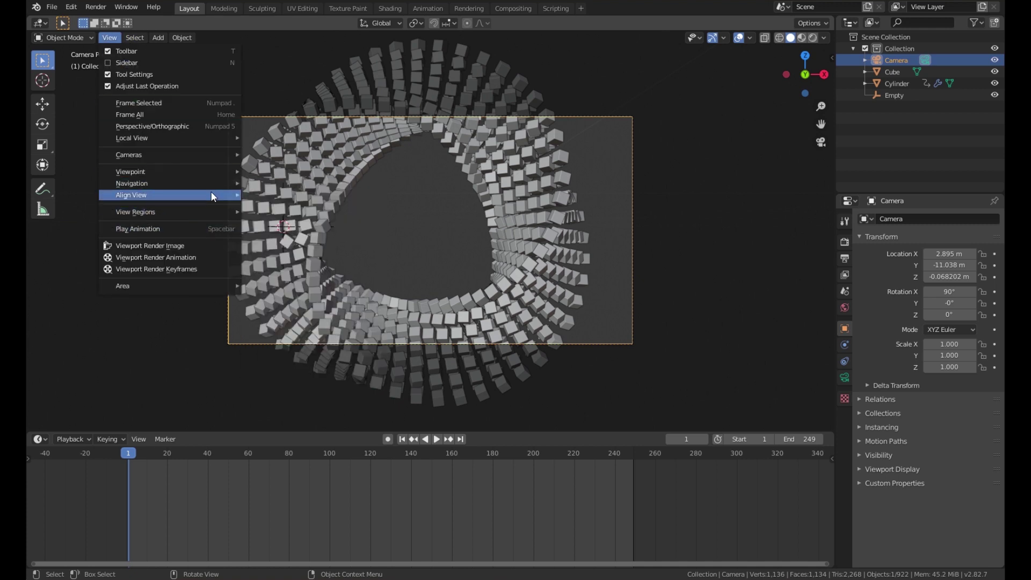
pyautogui.click(704, 249)
# Step: Set the render resolution to 1024 by 1024 px
pyautogui.scroll(-3, 569, 209)
pyautogui.click(553, 206)
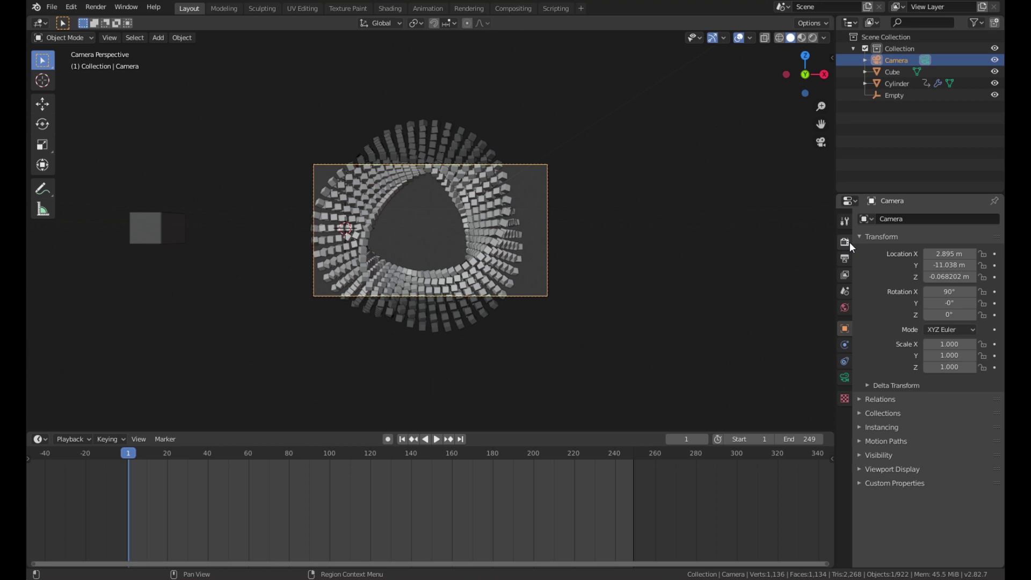
pyautogui.click(844, 259)
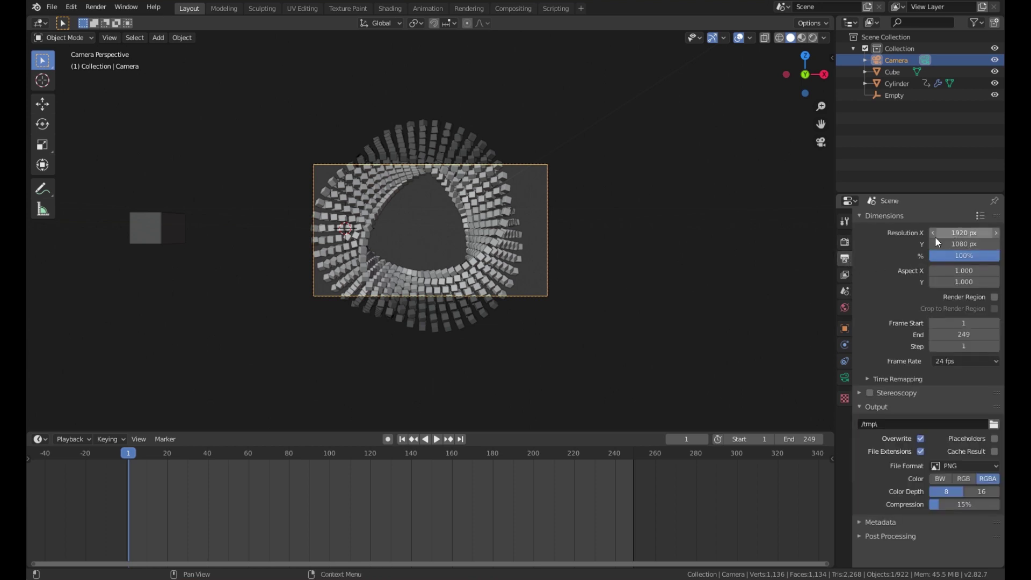
pyautogui.moveTo(961, 233); pyautogui.dragTo(961, 244)
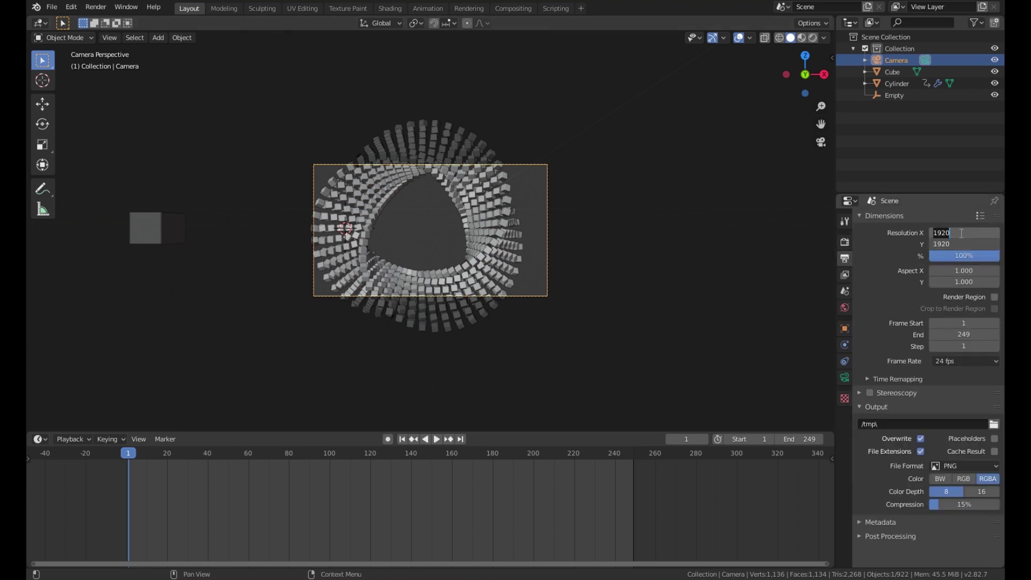
pyautogui.write('1024')
pyautogui.press('Return')
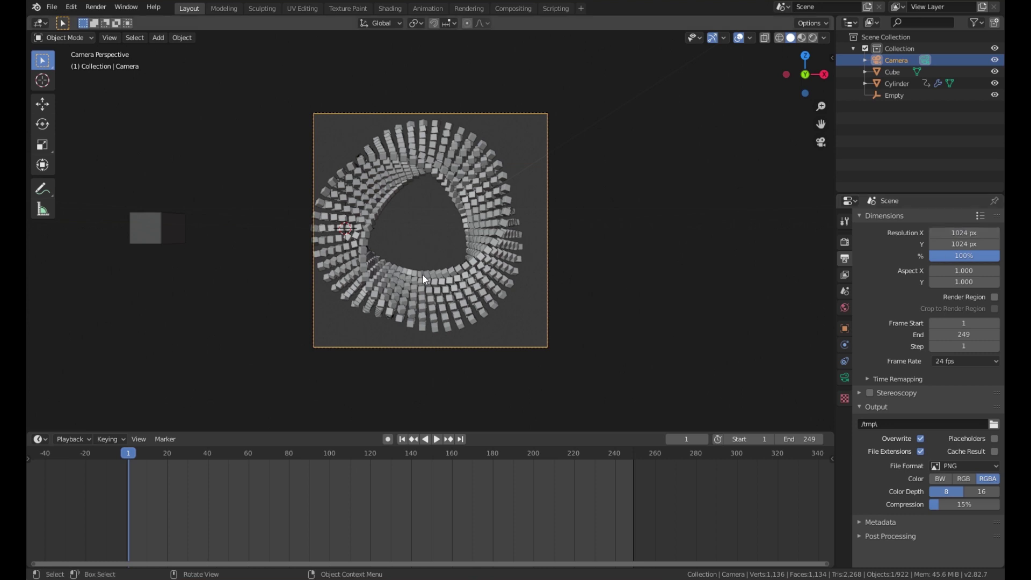
# Step: Set the camera's X and Z location to 0 m
pyautogui.click(845, 329)
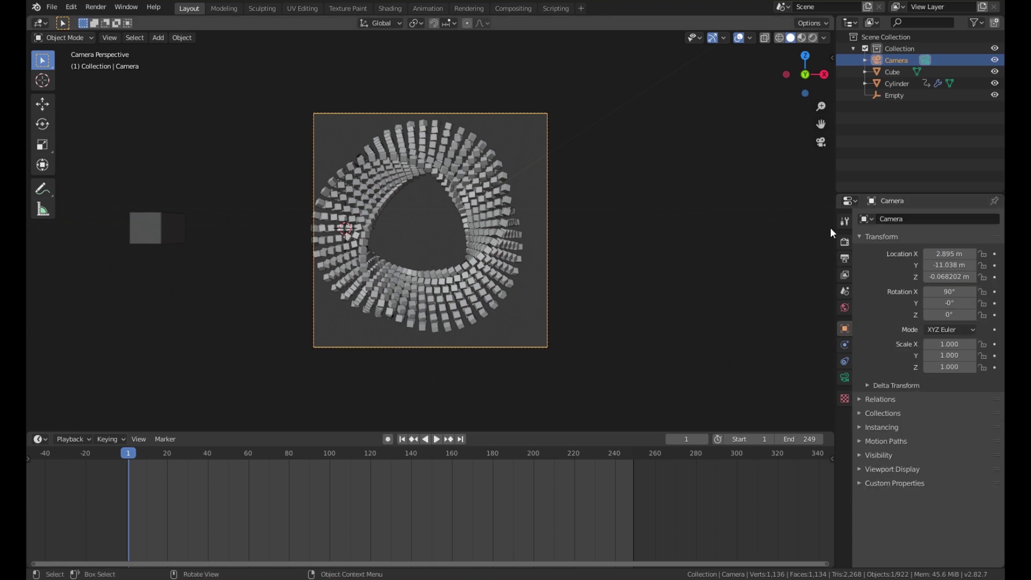
pyautogui.moveTo(952, 251); pyautogui.dragTo(970, 251)
pyautogui.click(953, 251)
pyautogui.write('0')
pyautogui.press('Return')
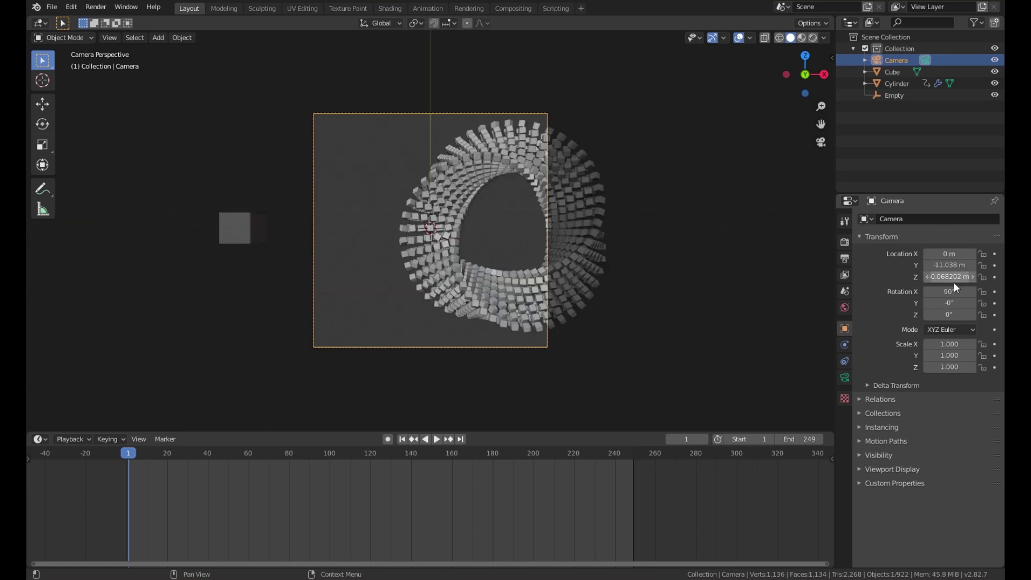
pyautogui.press('BackSpace')
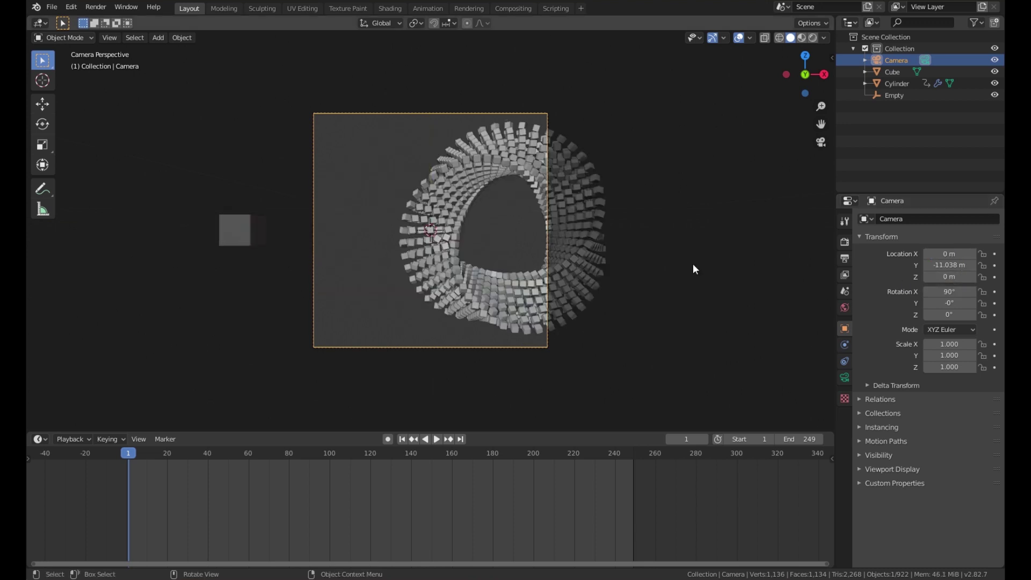
# Step: Move the camera about 2.43 m along the global X axis to centre the ring in its frame
pyautogui.press('g')
pyautogui.press('x')
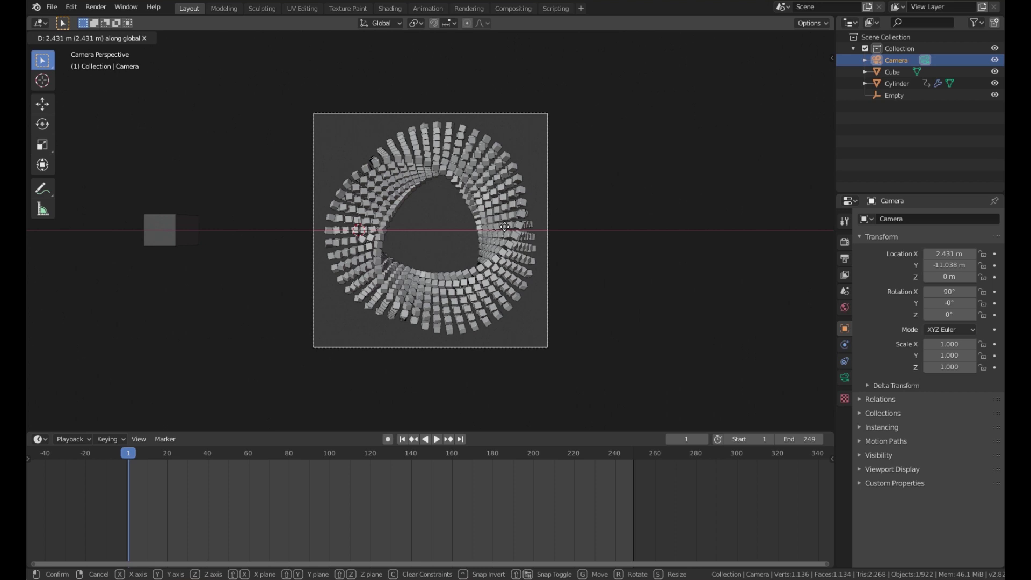
pyautogui.click(500, 226)
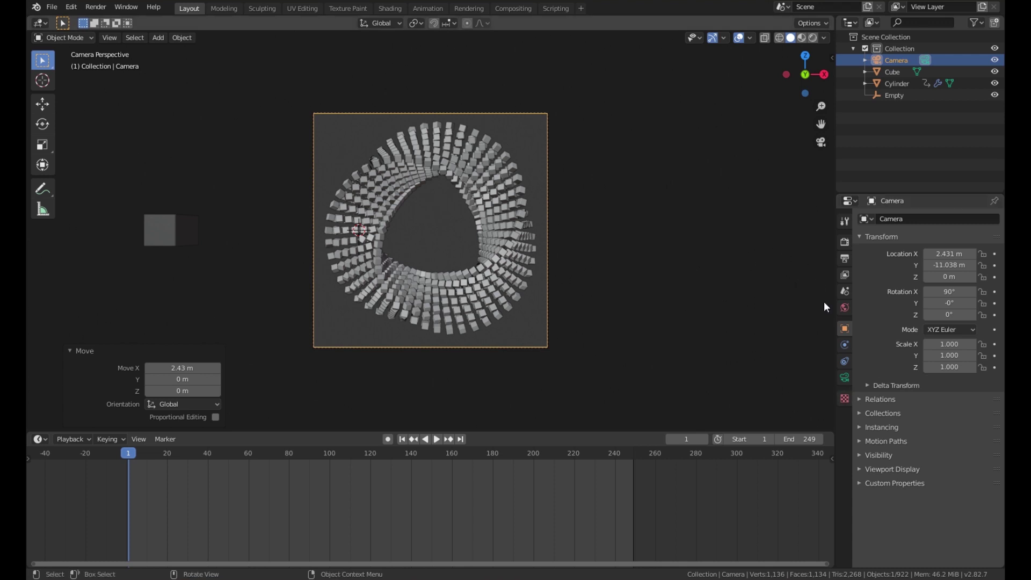
# Step: Set the camera's focal length to 30 mm
pyautogui.click(846, 376)
pyautogui.click(960, 275)
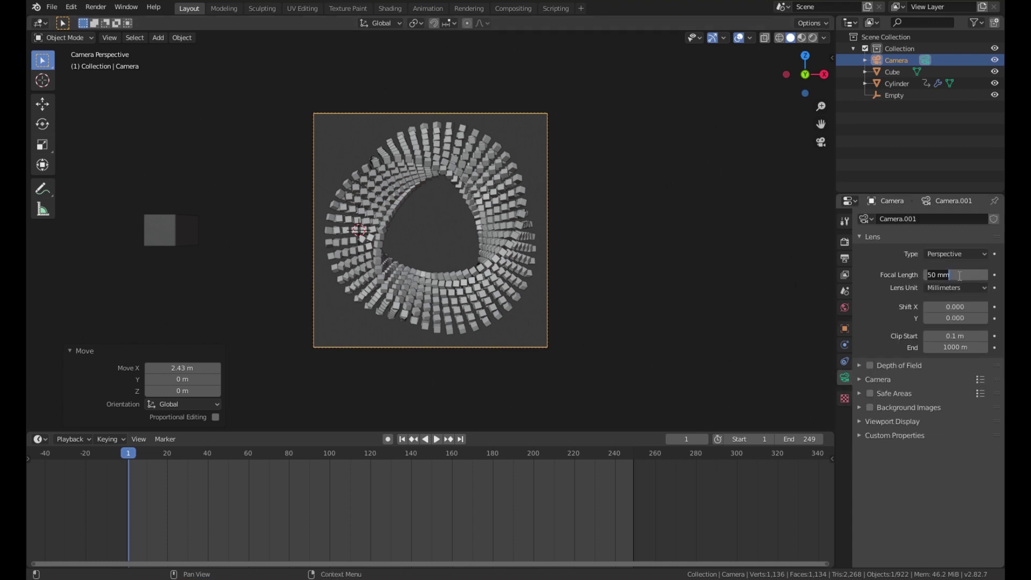
pyautogui.write('30')
pyautogui.press('Return')
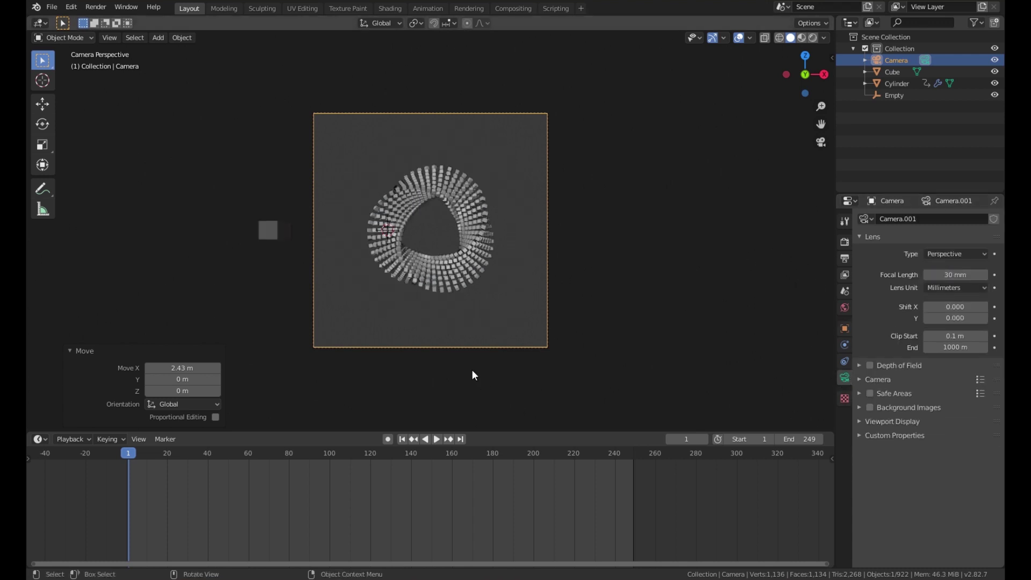
# Step: Move the camera about 4.22 m forward along its local Z axis so the ring fills the frame
pyautogui.press('g')
pyautogui.press('z')
pyautogui.press('z')
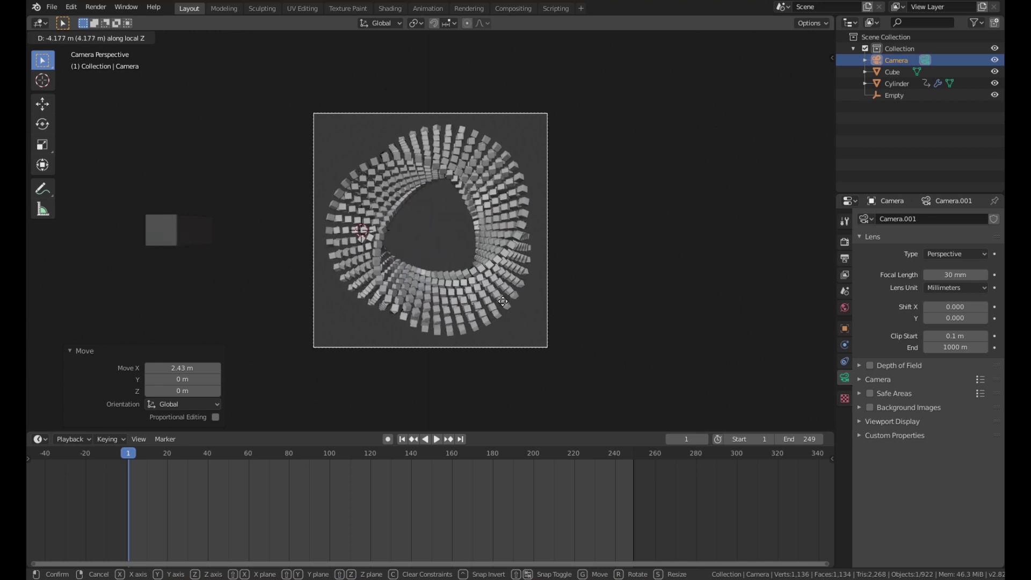
pyautogui.click(502, 299)
# Step: Play the animation to frame 80 to check the framing, and fine-tune the camera's position along X
pyautogui.press('space')
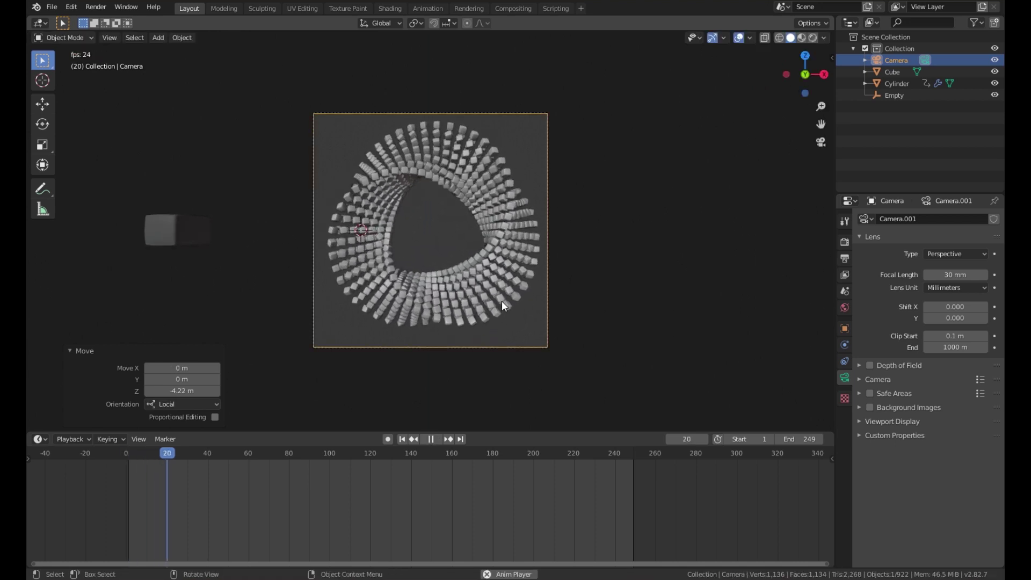
pyautogui.press('space')
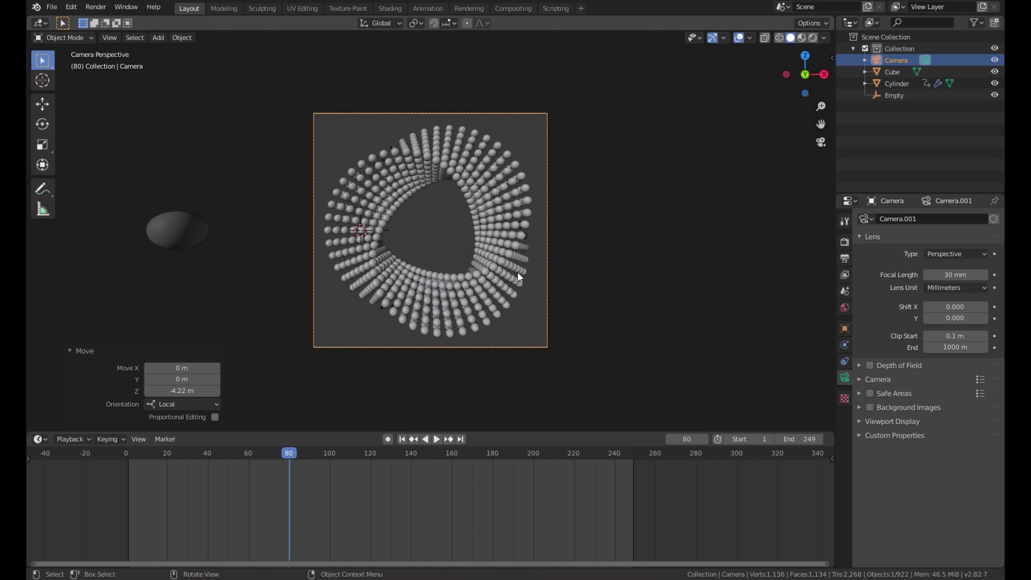
pyautogui.press('g')
pyautogui.press('x')
pyautogui.click(632, 280)
pyautogui.click(629, 283)
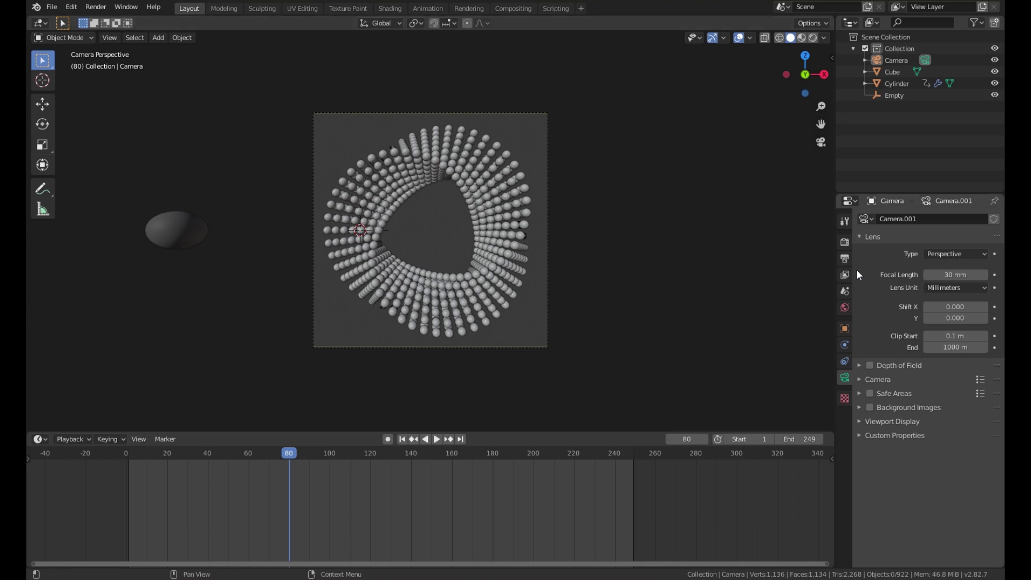
# Step: Enable Ambient Occlusion, Bloom and Screen Space Reflections for Eevee, and set the shadows to a 1024px cube size with High Bitdepth
pyautogui.click(845, 242)
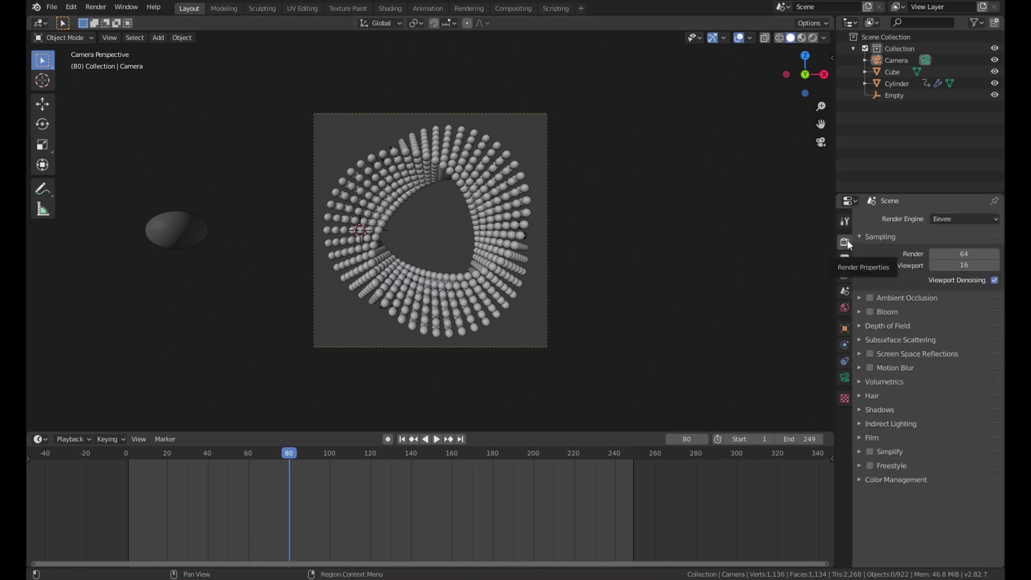
pyautogui.click(871, 299)
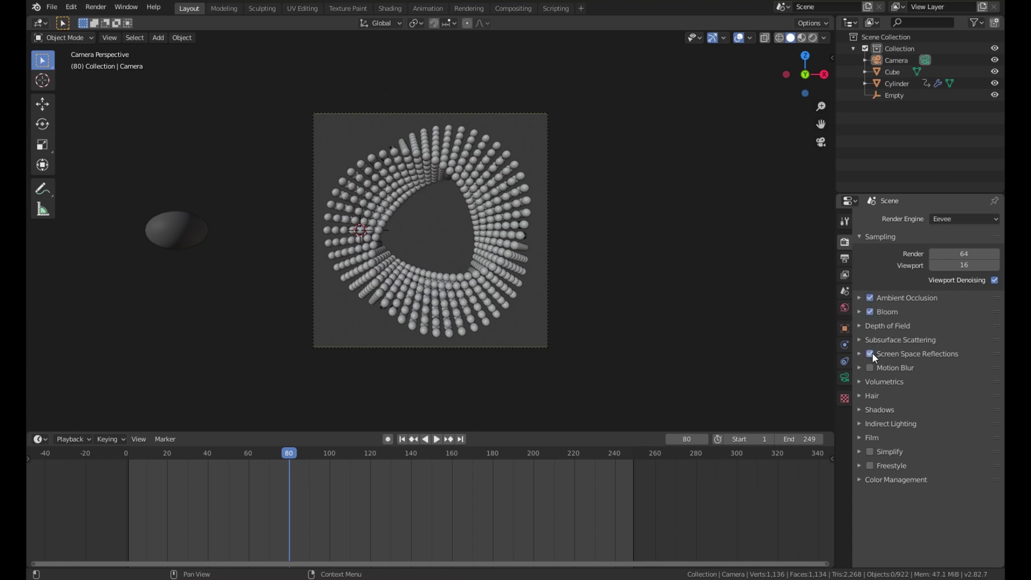
pyautogui.click(883, 414)
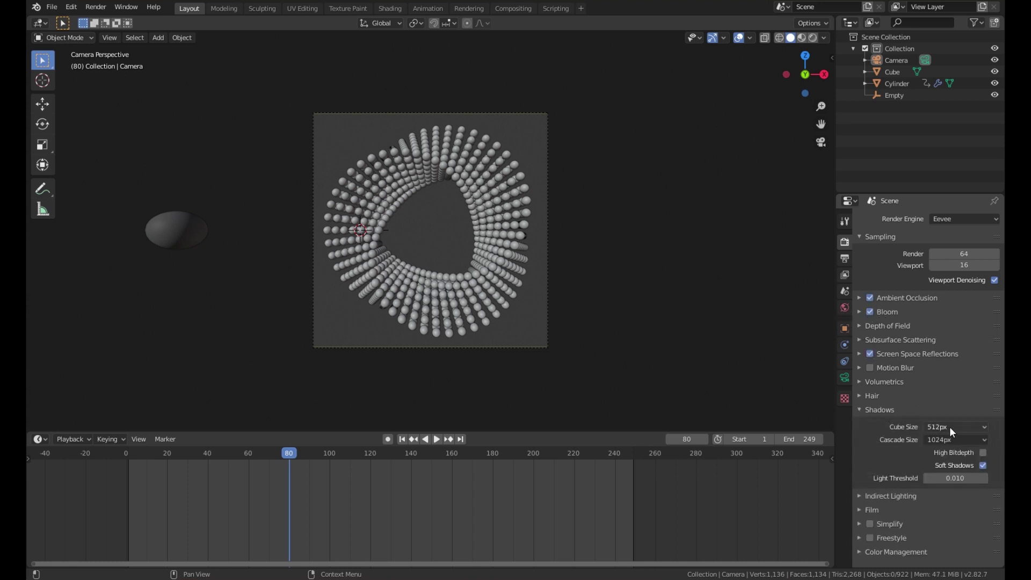
pyautogui.click(949, 427)
pyautogui.click(929, 493)
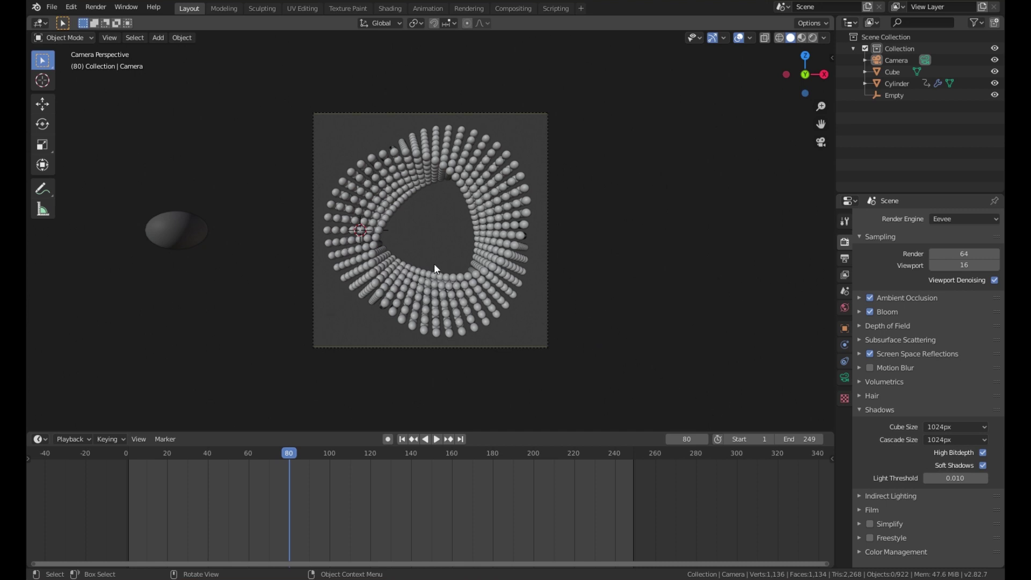
# Step: Show the viewport in rendered shading and darken the world background colour to nearly black
pyautogui.press('z')
pyautogui.click(525, 230)
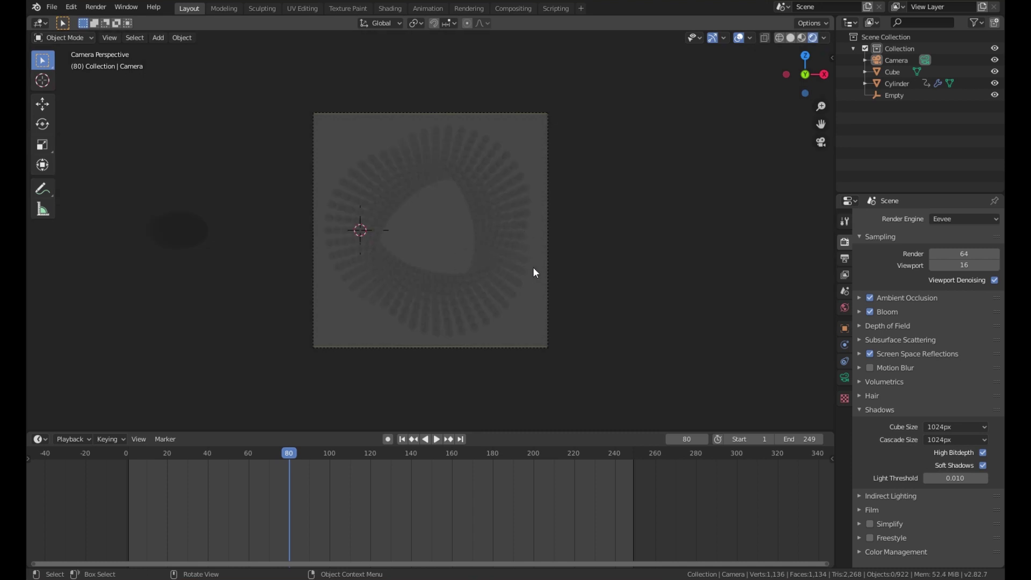
pyautogui.click(844, 307)
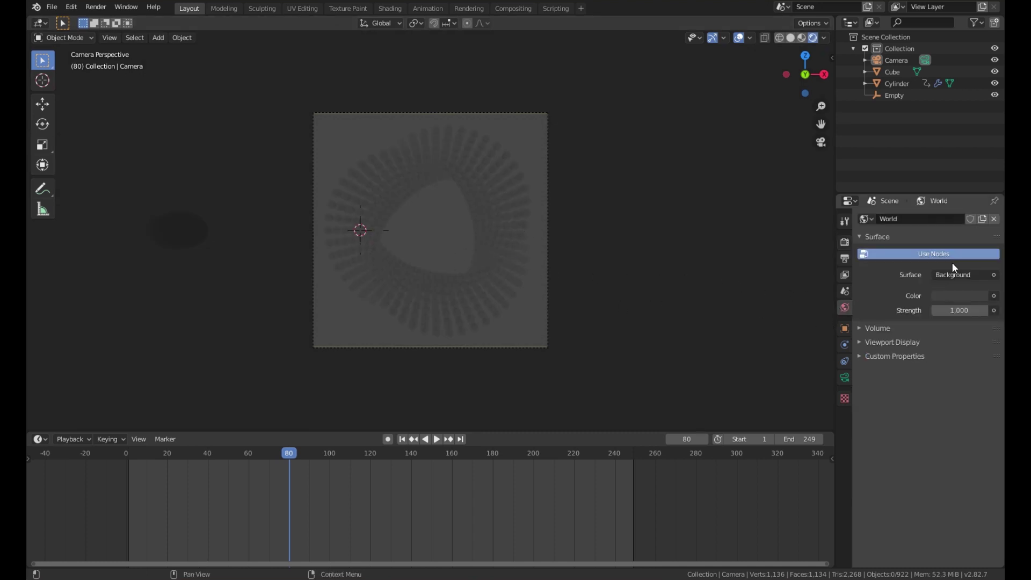
pyautogui.click(961, 295)
pyautogui.moveTo(978, 193); pyautogui.dragTo(978, 210)
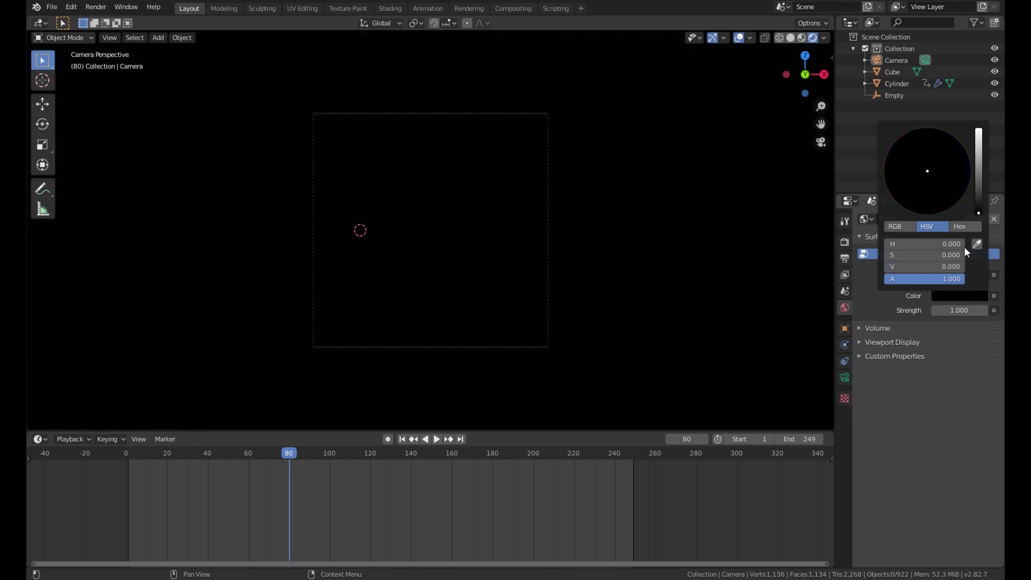
pyautogui.moveTo(980, 212); pyautogui.dragTo(979, 212)
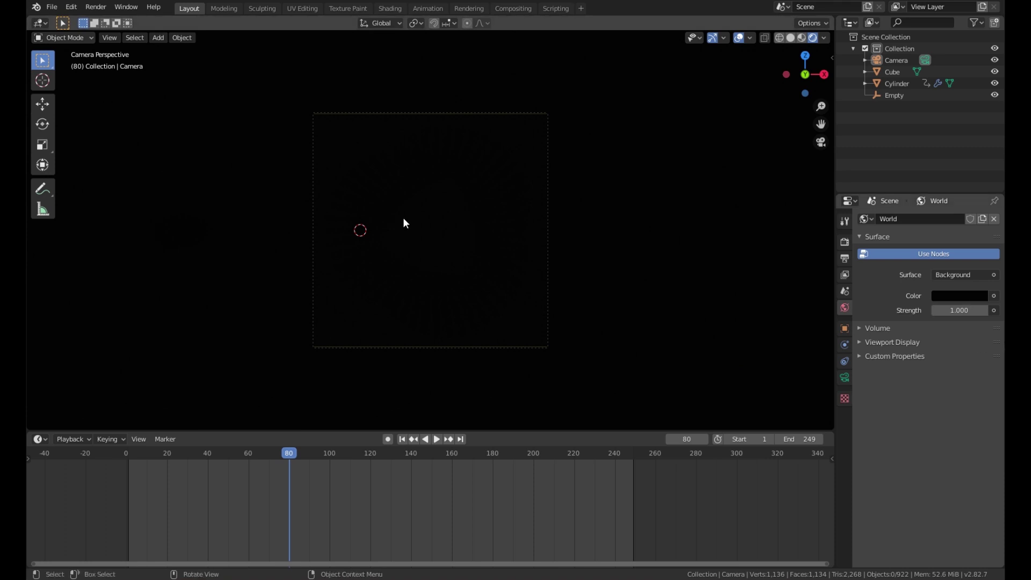
# Step: Add a point light at the world origin and set its radius to 3 m
pyautogui.hotkey('shift', 'a')
pyautogui.moveTo(620, 250)
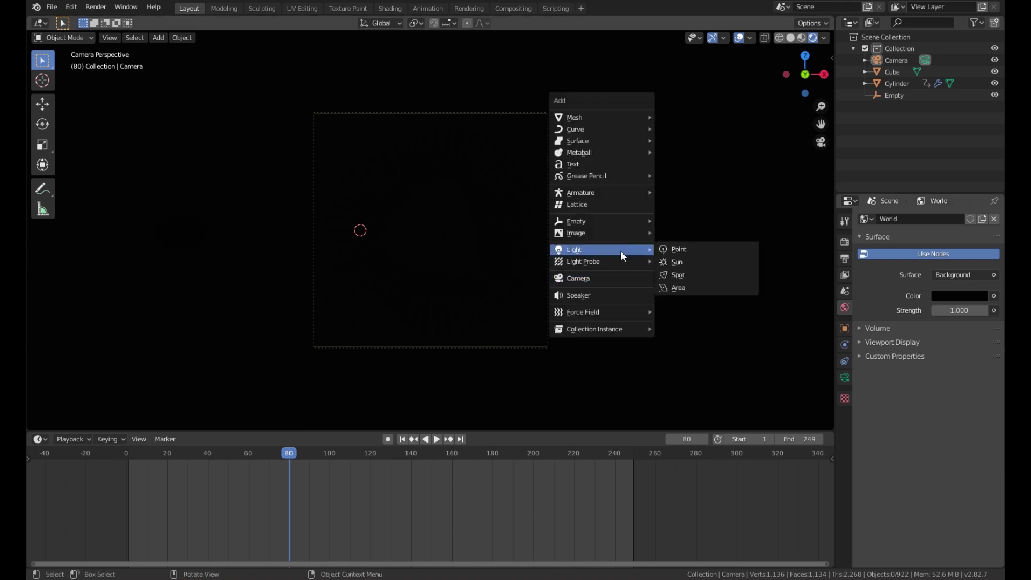
pyautogui.click(683, 247)
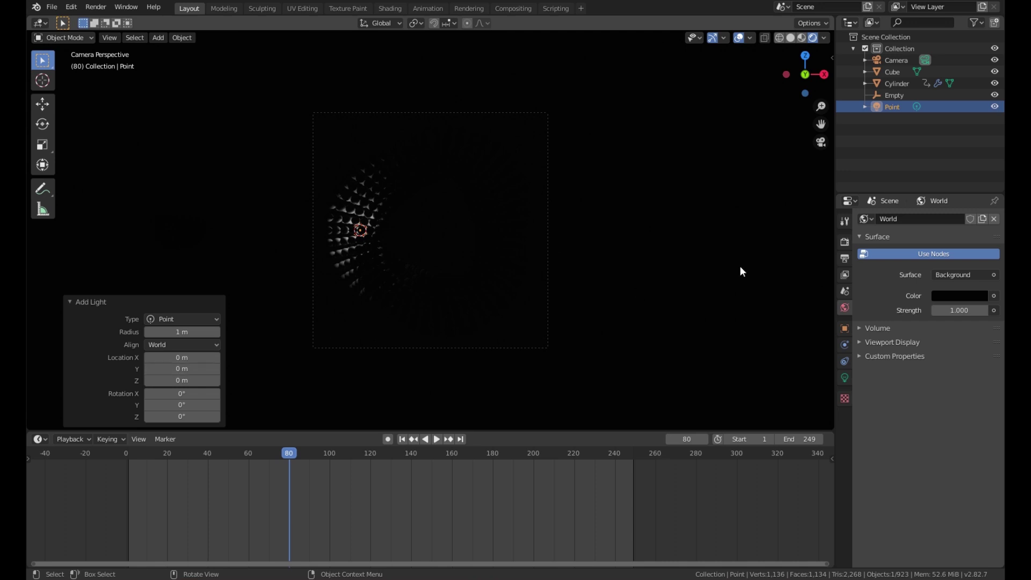
pyautogui.click(845, 377)
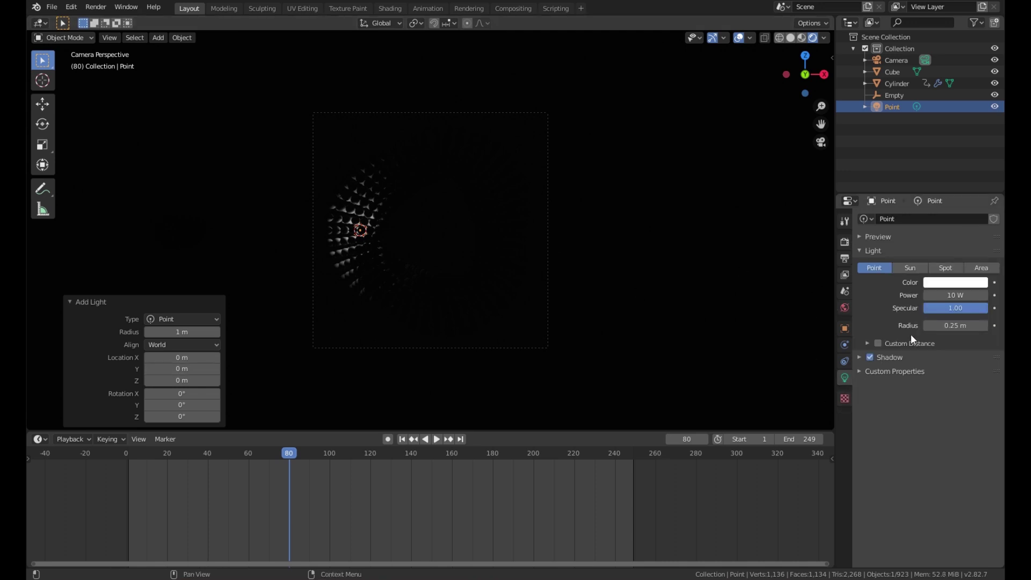
pyautogui.click(949, 326)
pyautogui.write('3')
pyautogui.press('Return')
# Step: Move the point light about 2.51 m along the global X axis to the centre of the ring
pyautogui.press('g')
pyautogui.press('x')
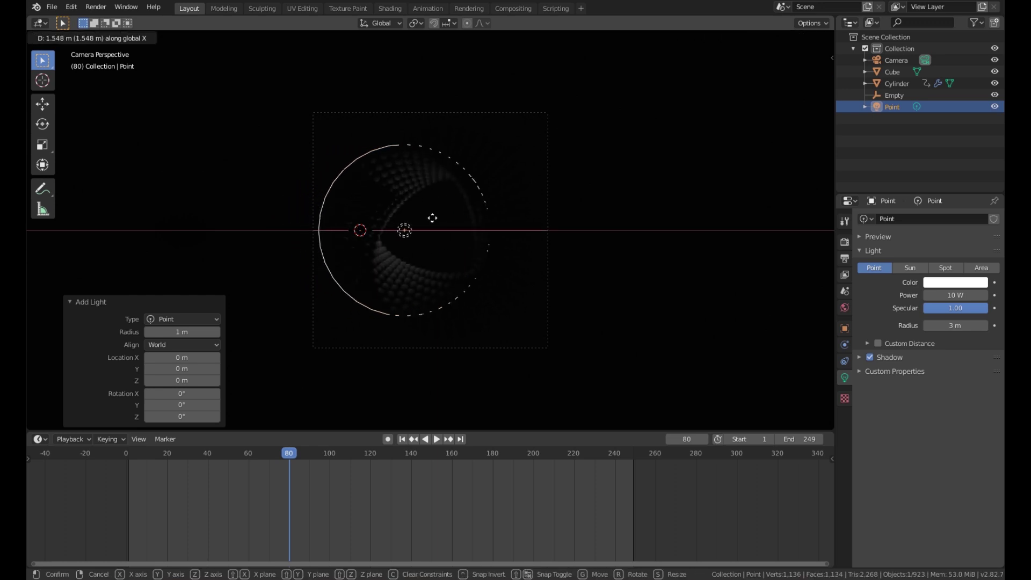
pyautogui.click(458, 230)
# Step: Set the point light's power to 350 W
pyautogui.scroll(4, 483, 296)
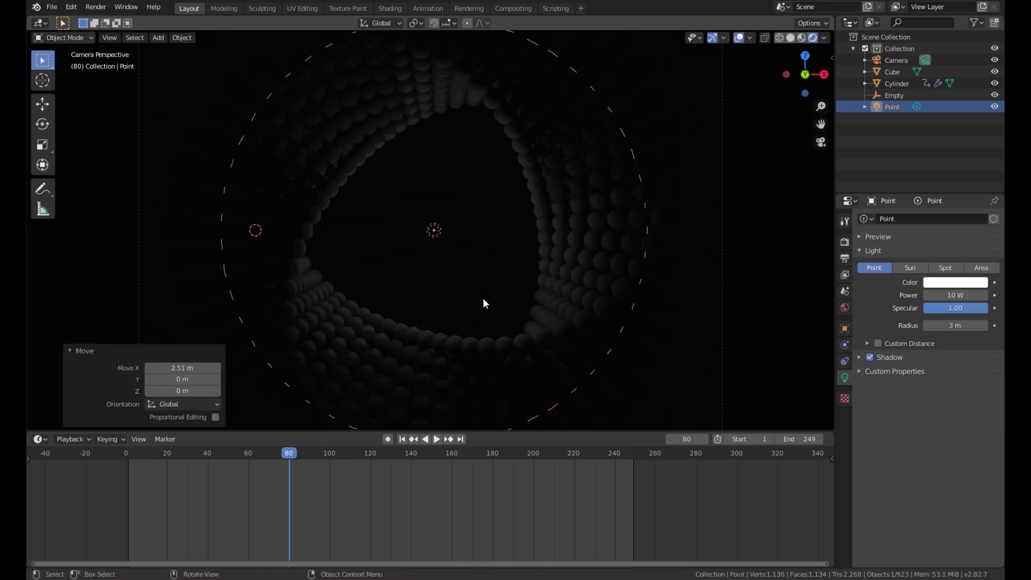
pyautogui.keyDown('shift'); pyautogui.moveTo(491, 268); pyautogui.dragTo(500, 194, button='middle'); pyautogui.keyUp('shift')
pyautogui.keyDown('ctrl'); pyautogui.moveTo(486, 227); pyautogui.dragTo(482, 253, button='middle'); pyautogui.keyUp('ctrl')
pyautogui.moveTo(477, 304)
pyautogui.keyDown('ctrl'); pyautogui.mouseDown(button='middle')
pyautogui.moveTo(487, 250)
pyautogui.moveTo(492, 298)
pyautogui.mouseUp(button='middle'); pyautogui.keyUp('ctrl')
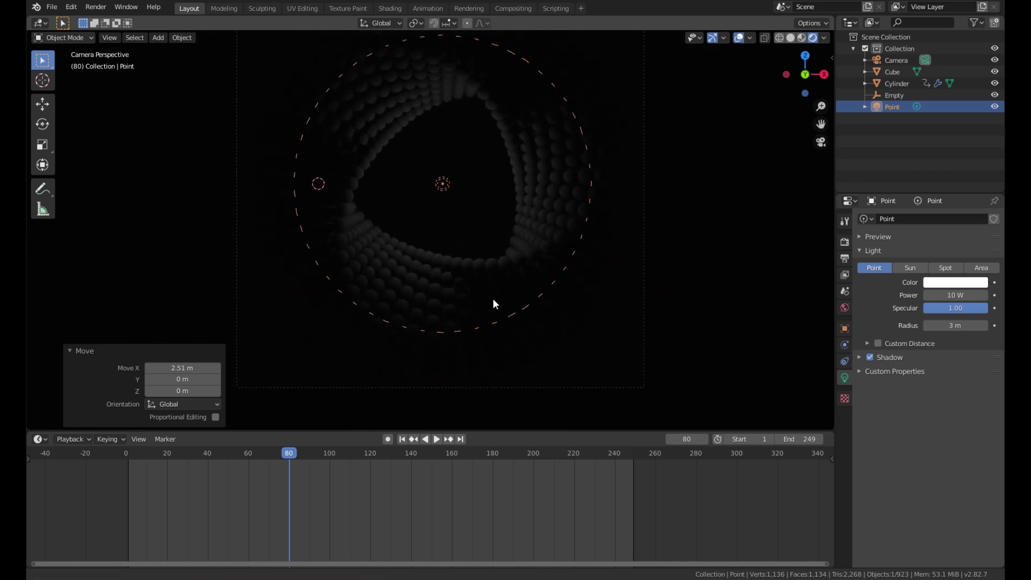
pyautogui.click(946, 294)
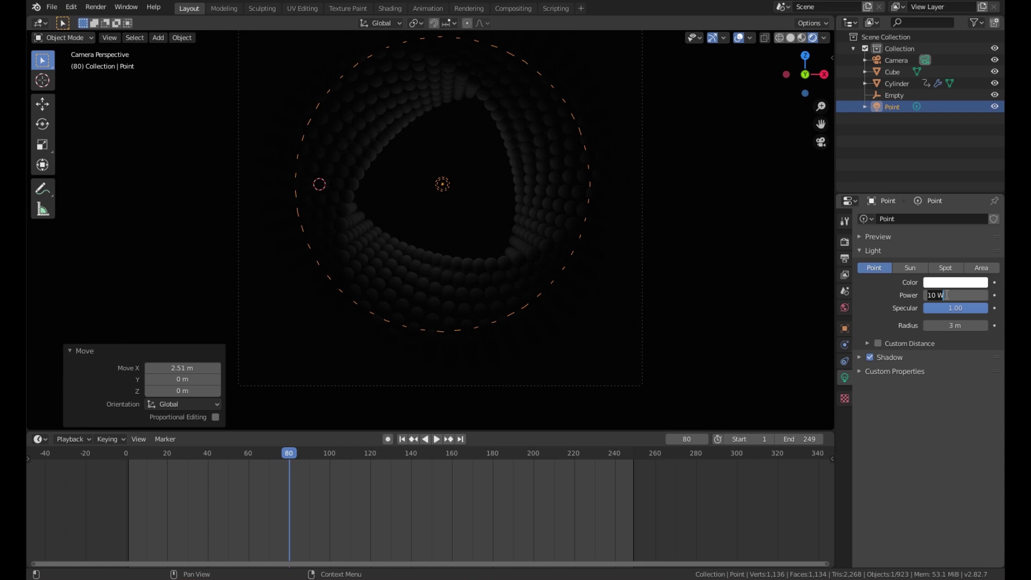
pyautogui.write('350')
pyautogui.press('Return')
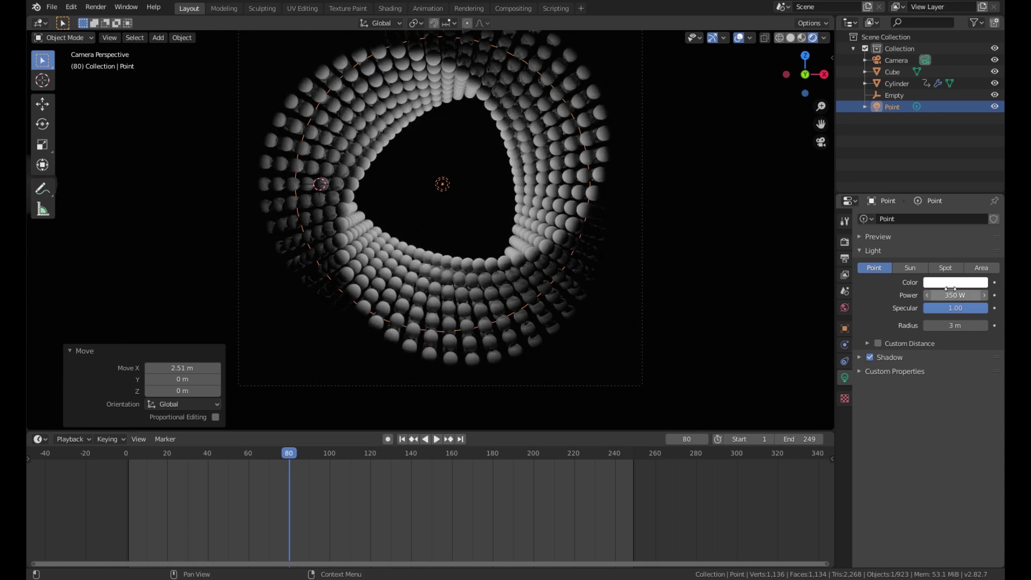
# Step: Colour the point light purple with hue 0.747, saturation 0.827 and value 1.000, and deselect it
pyautogui.click(955, 284)
pyautogui.moveTo(927, 169); pyautogui.dragTo(963, 169)
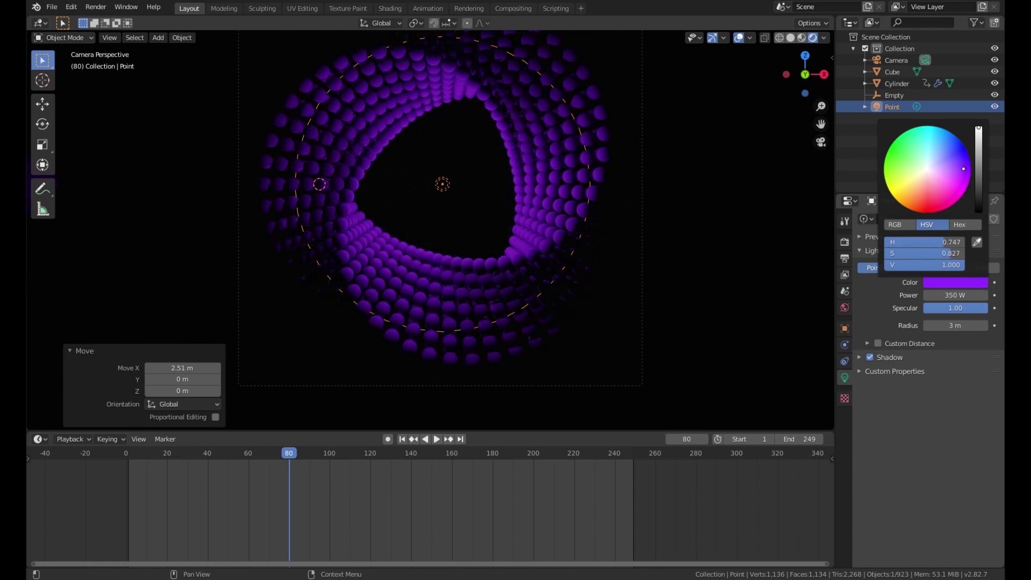
pyautogui.scroll(-2, 329, 181)
pyautogui.scroll(-1, 427, 238)
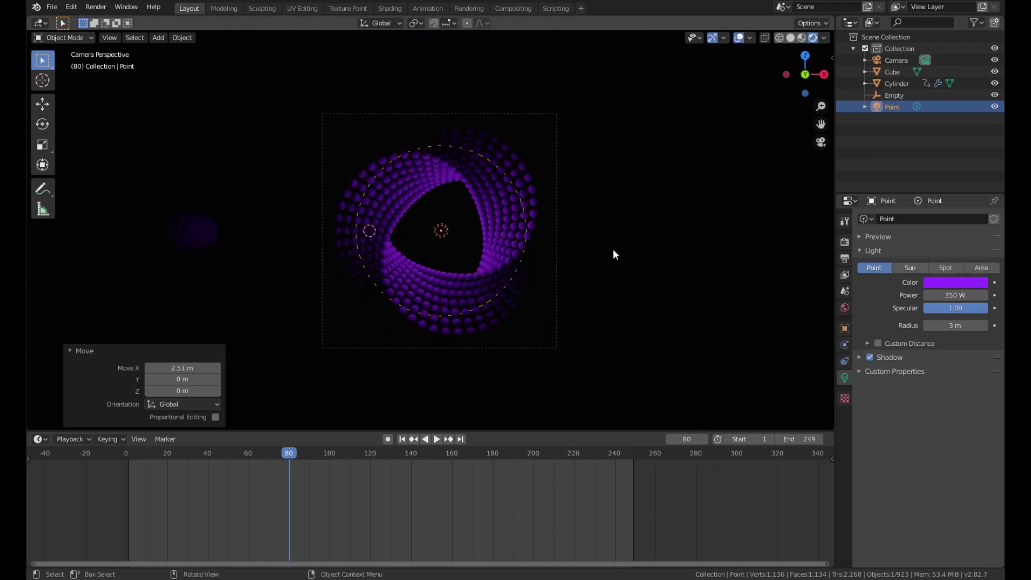
pyautogui.click(616, 247)
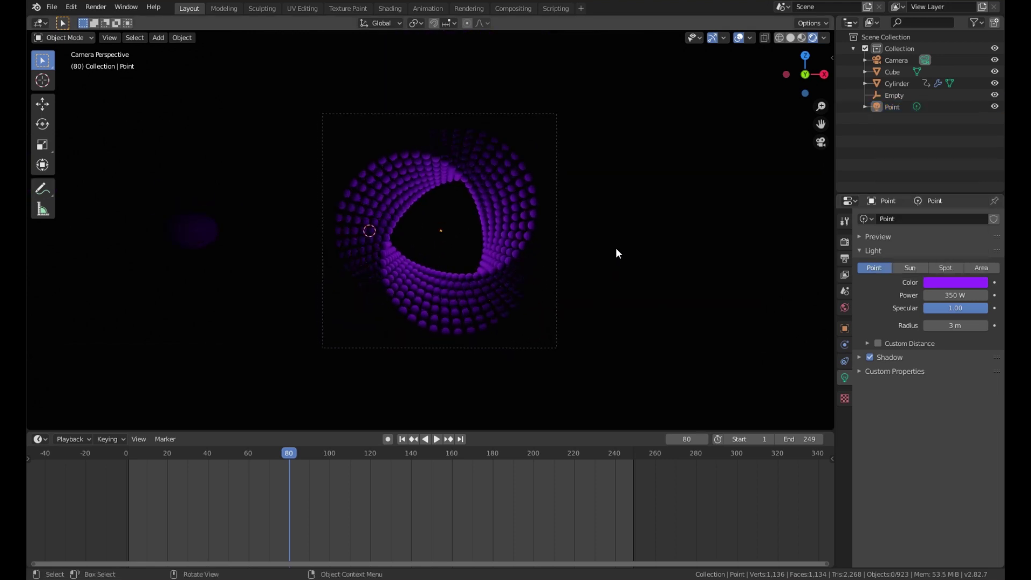
# Step: Add an area light at the world origin and raise it about 4.88 m along the global Z axis, above the ring
pyautogui.keyDown('shift'); pyautogui.moveTo(571, 213); pyautogui.dragTo(572, 224, button='middle'); pyautogui.keyUp('shift')
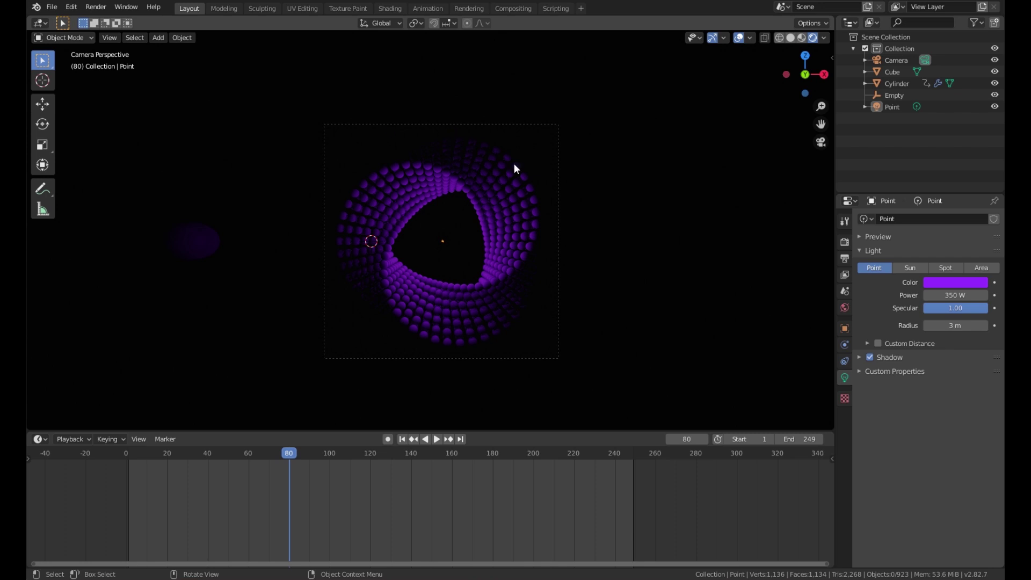
pyautogui.keyDown('shift'); pyautogui.moveTo(505, 383); pyautogui.dragTo(447, 193, button='middle'); pyautogui.keyUp('shift')
pyautogui.hotkey('shift', 'a')
pyautogui.moveTo(447, 193)
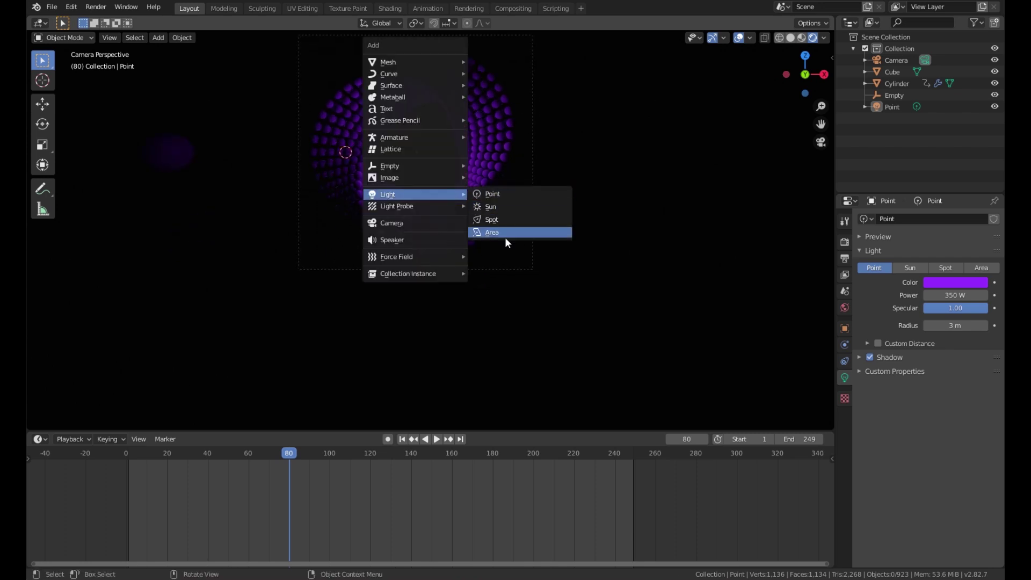
pyautogui.click(492, 232)
pyautogui.keyDown('shift'); pyautogui.moveTo(434, 253); pyautogui.dragTo(392, 365, button='middle'); pyautogui.keyUp('shift')
pyautogui.press('g')
pyautogui.press('z')
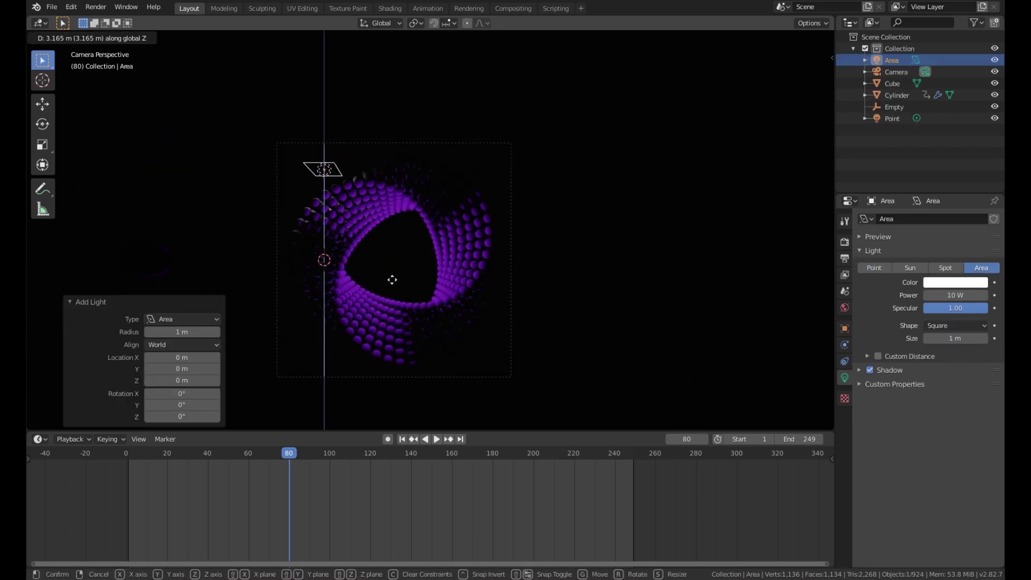
pyautogui.click(391, 231)
# Step: Stretch the area light along the global X axis by a factor of about 13.24, keeping the light visible
pyautogui.press('s')
pyautogui.press('x')
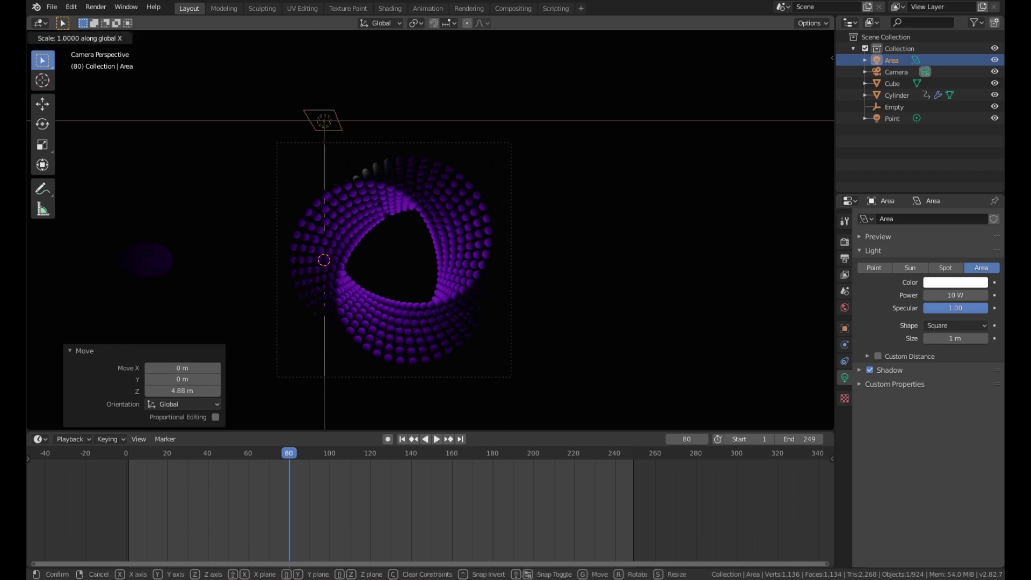
pyautogui.click(84, 375)
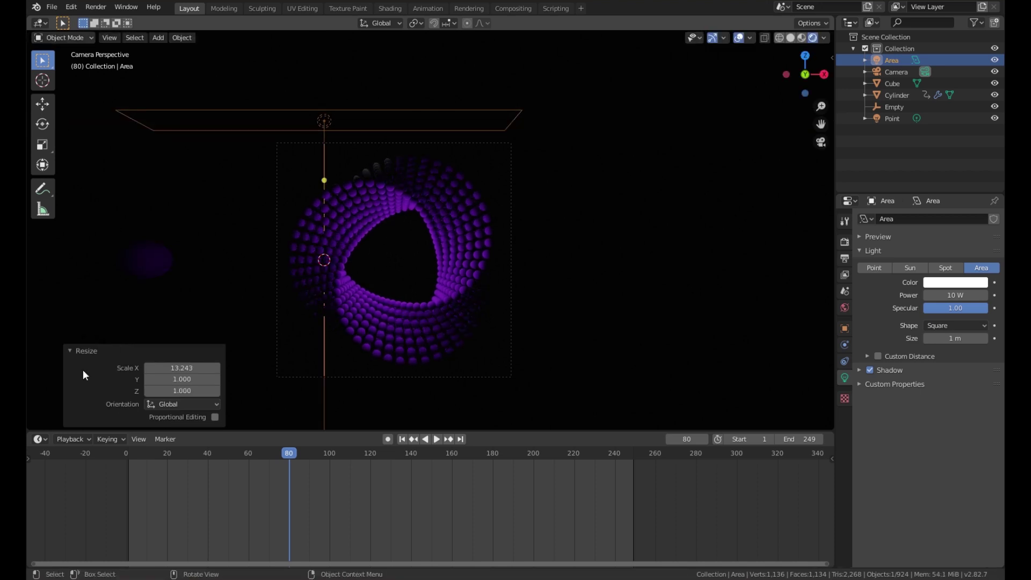
pyautogui.press('Delete')
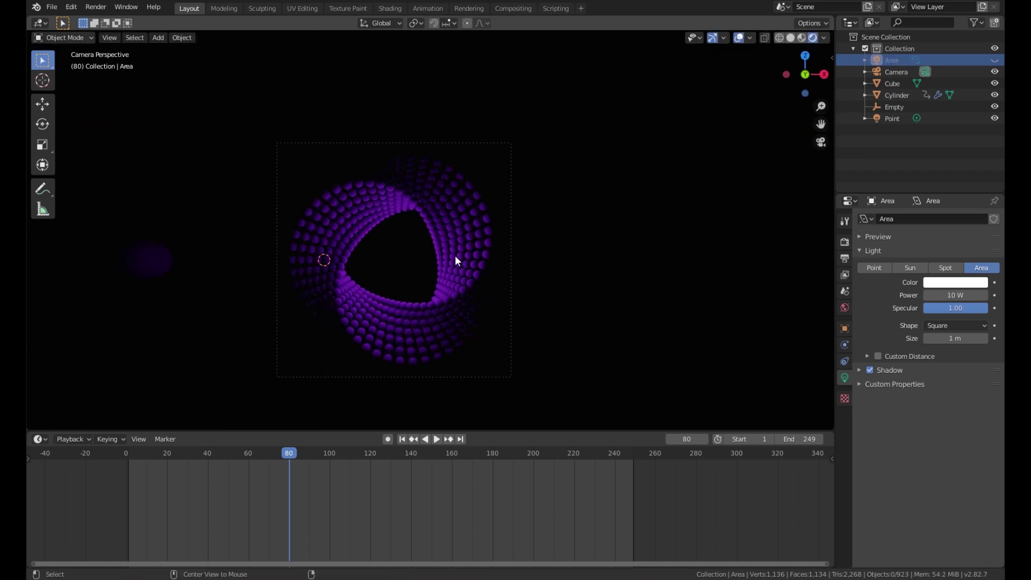
pyautogui.hotkey('ctrl', 'z')
# Step: Move the area light about 2.81 m along global X over the ring's centre and scale it to about 0.627 on X
pyautogui.press('g')
pyautogui.press('x')
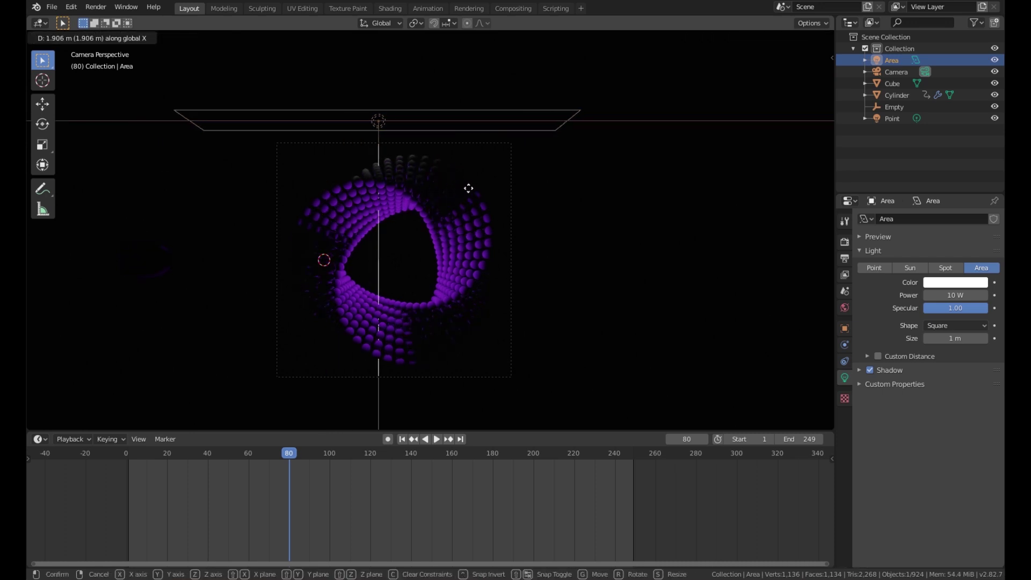
pyautogui.click(490, 195)
pyautogui.press('s')
pyautogui.press('x')
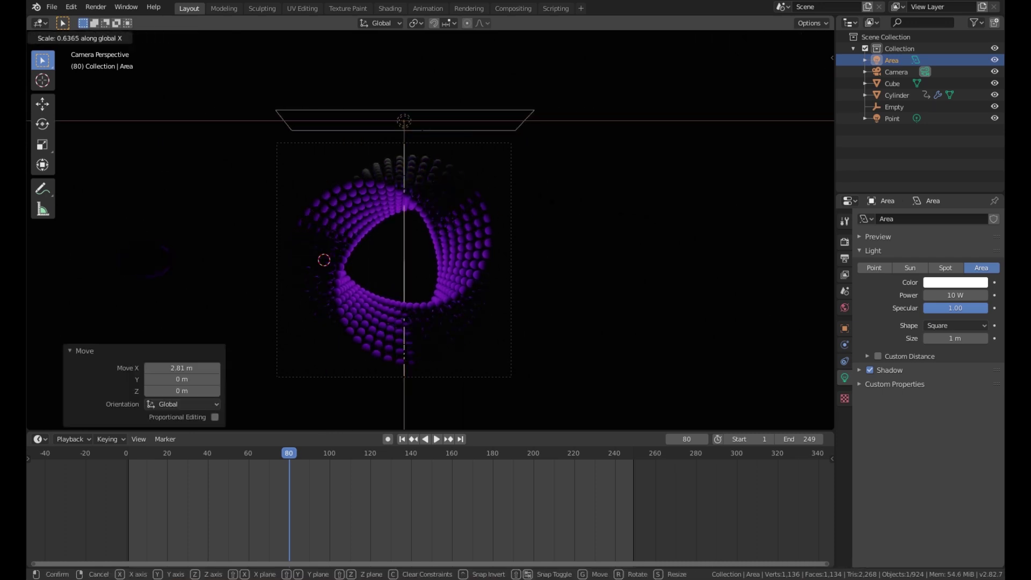
pyautogui.click(510, 204)
# Step: In top view, move the area light about -0.785 m along the global Y axis towards the ring's front
pyautogui.moveTo(510, 204); pyautogui.dragTo(443, 152, button='middle')
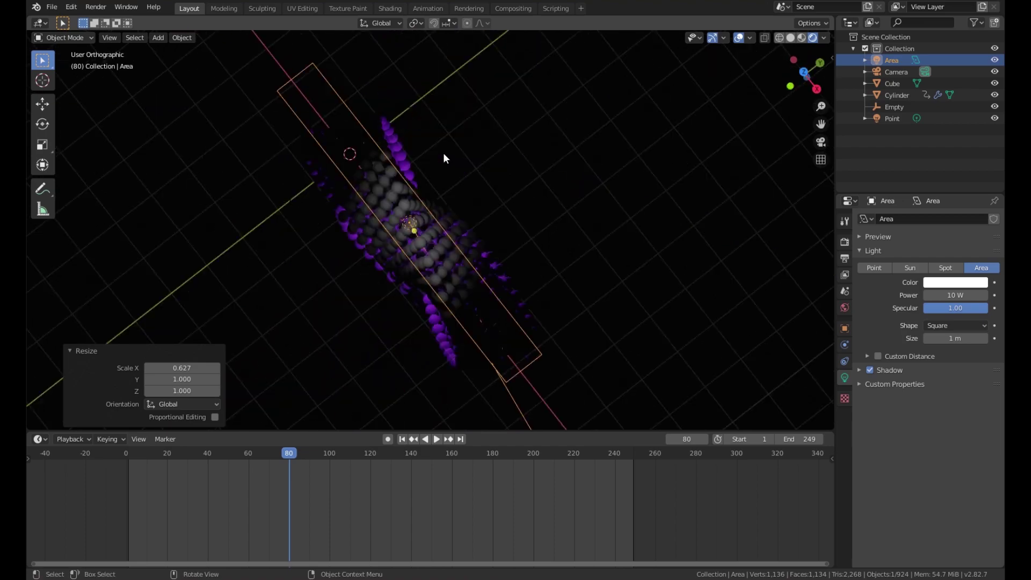
pyautogui.press('KP_7')
pyautogui.press('g')
pyautogui.press('y')
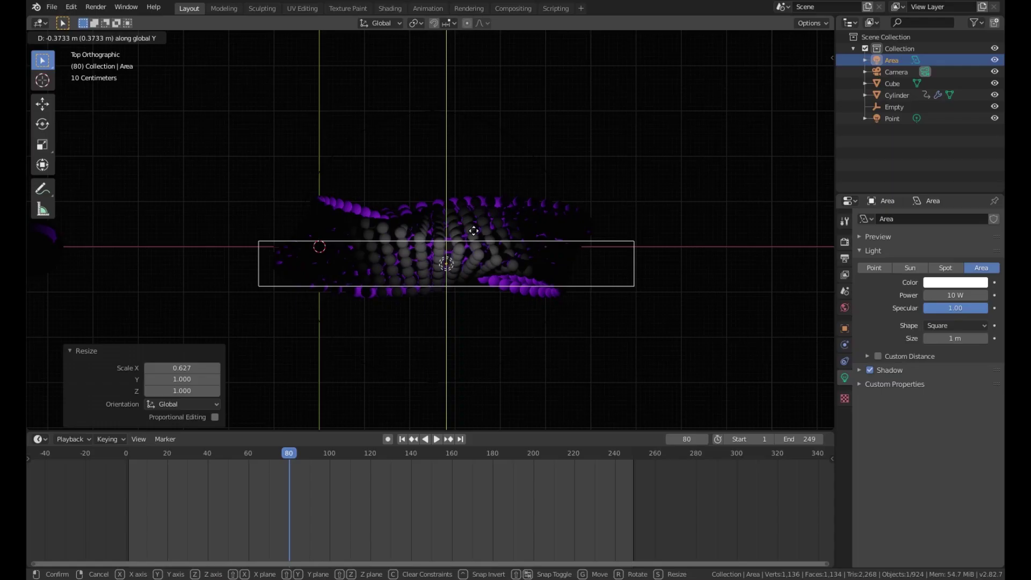
pyautogui.click(476, 251)
# Step: Scale the area light by about 1.7 along global Y and shift it about 0.18 m along the same axis
pyautogui.press('s')
pyautogui.press('y')
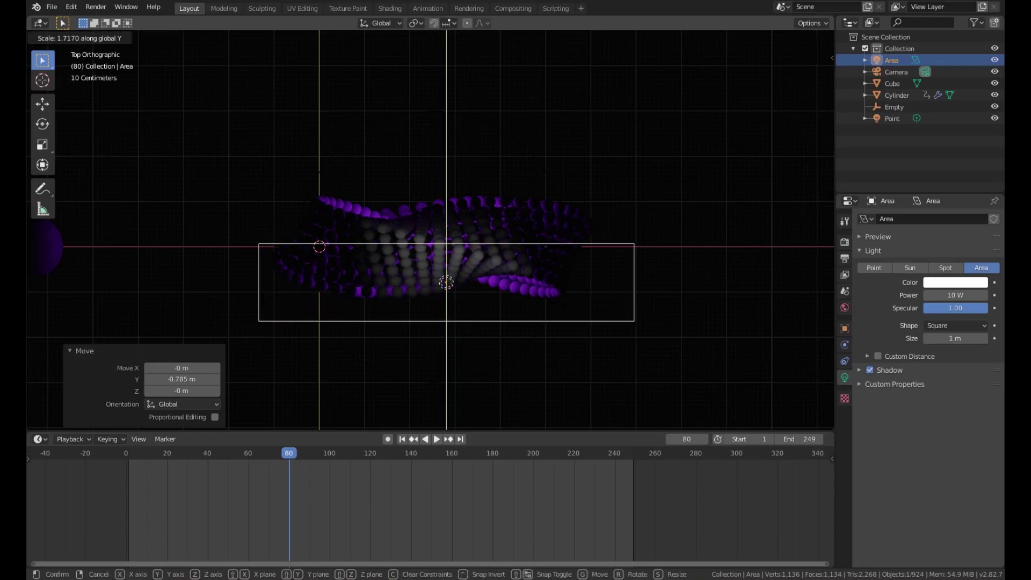
pyautogui.click(558, 304)
pyautogui.press('g')
pyautogui.press('y')
pyautogui.click(554, 302)
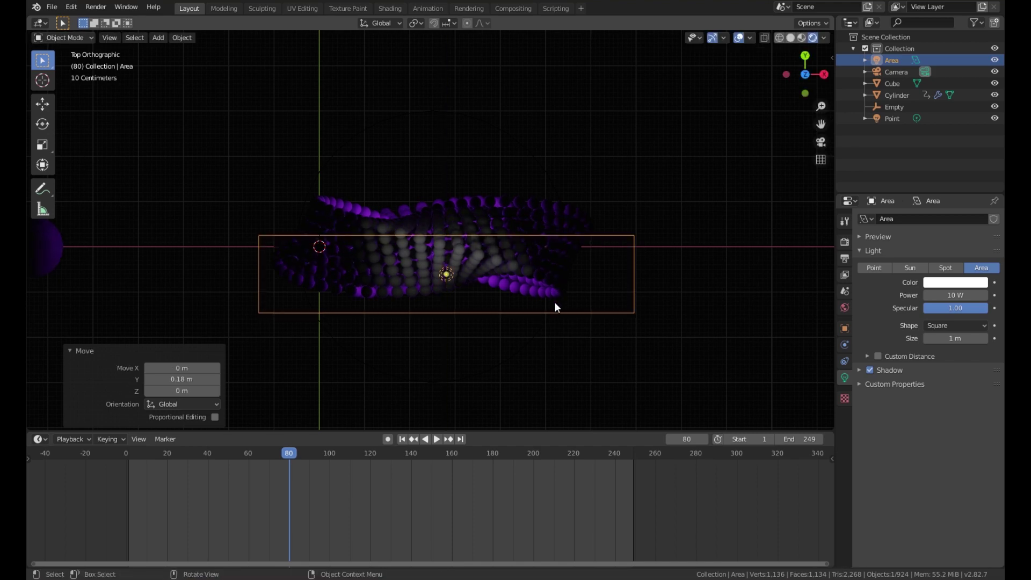
# Step: Return to the camera view and widen the area light along global X by a factor of about 1.353
pyautogui.moveTo(554, 302); pyautogui.dragTo(495, 224, button='middle')
pyautogui.press('KP_0')
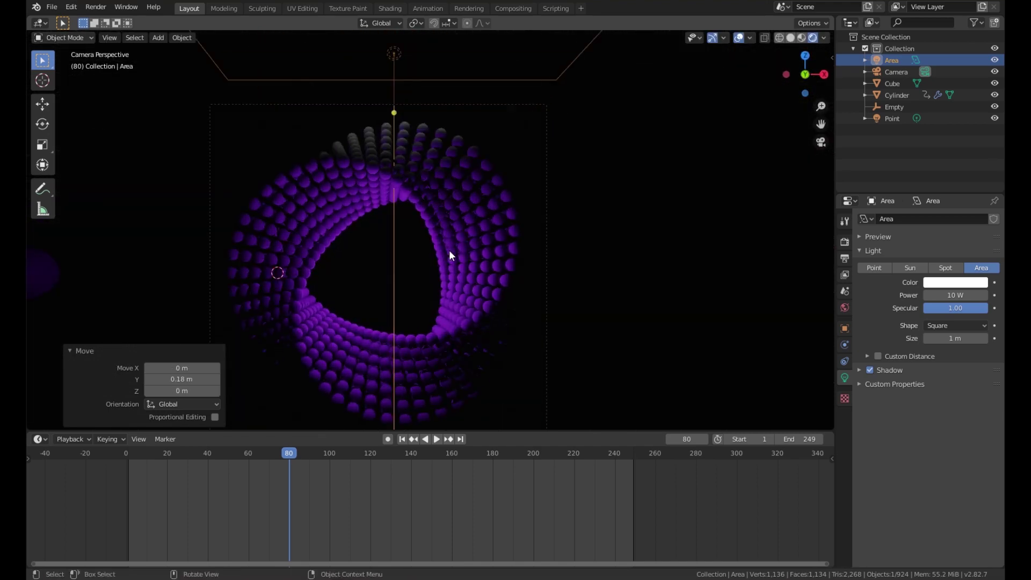
pyautogui.press('x')
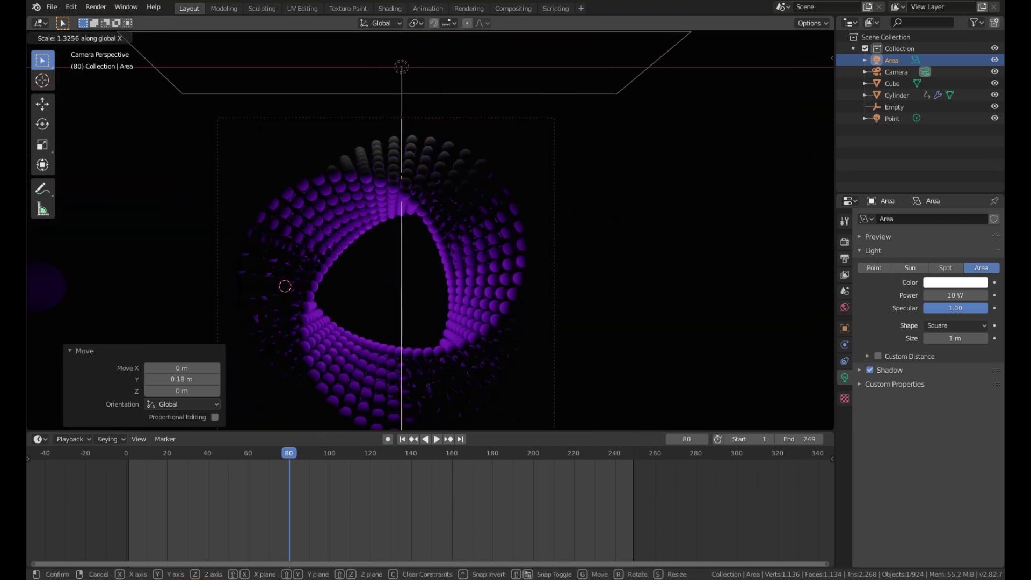
pyautogui.click(585, 231)
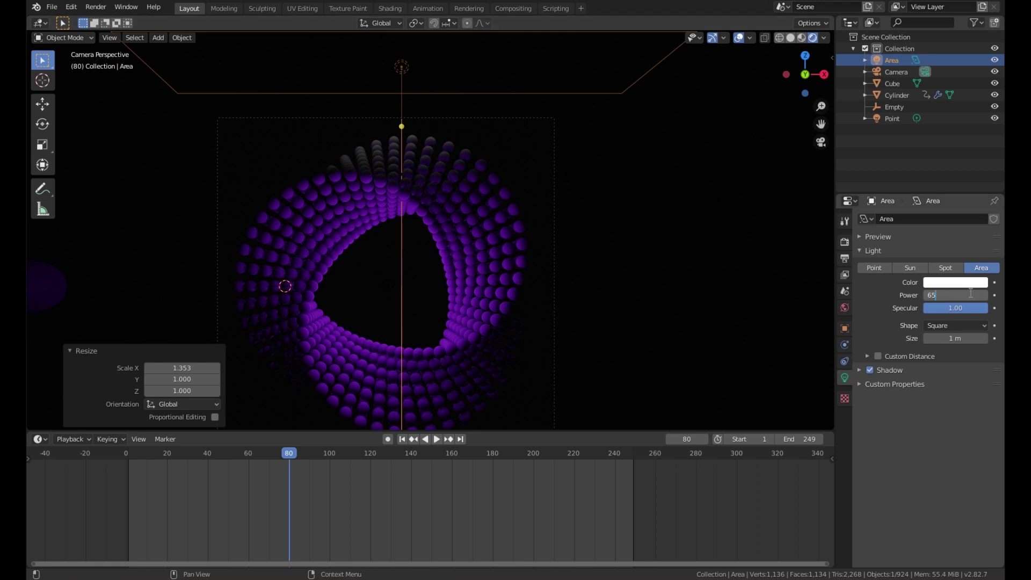
# Step: Set the area light's power to 65 W
pyautogui.click(970, 294)
pyautogui.write('65')
pyautogui.press('Return')
pyautogui.keyDown('shift'); pyautogui.moveTo(820, 320); pyautogui.dragTo(798, 273, button='middle'); pyautogui.keyUp('shift')
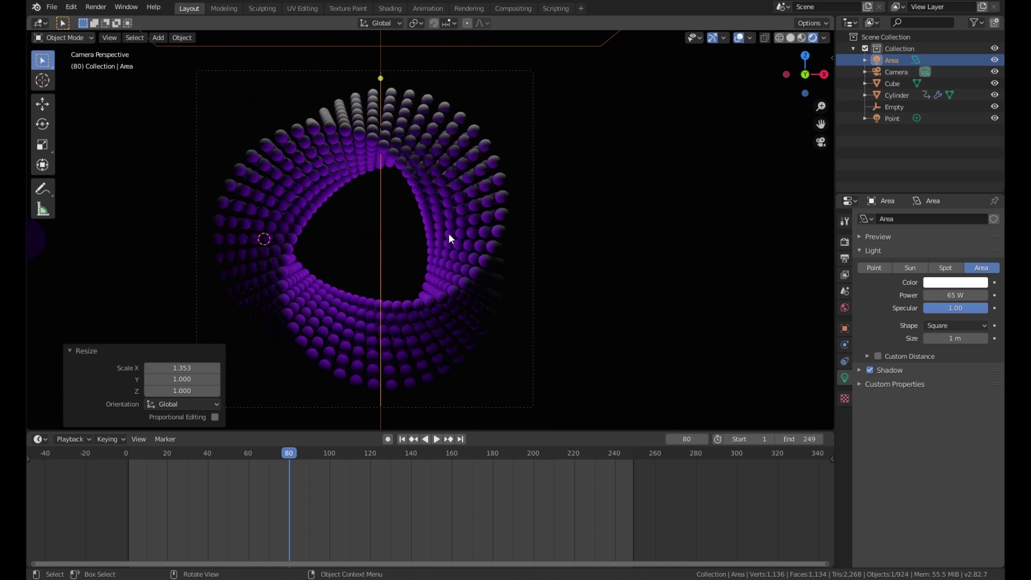
# Step: Make a linked duplicate of the area light in place and rotate the copy 180° about the view axis
pyautogui.scroll(-3, 481, 288)
pyautogui.keyDown('shift'); pyautogui.moveTo(479, 241); pyautogui.dragTo(476, 173, button='middle'); pyautogui.keyUp('shift')
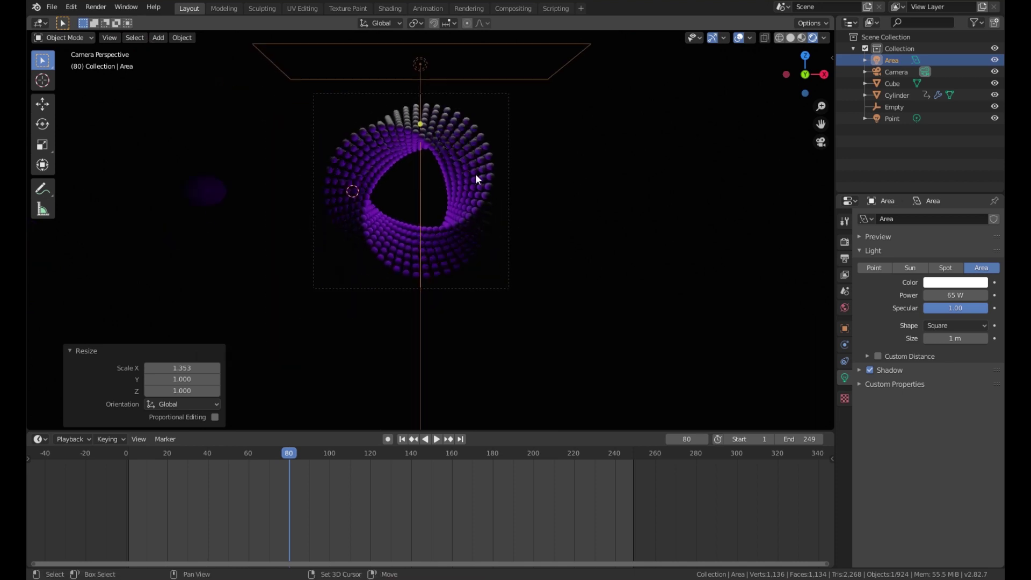
pyautogui.hotkey('alt', 'd')
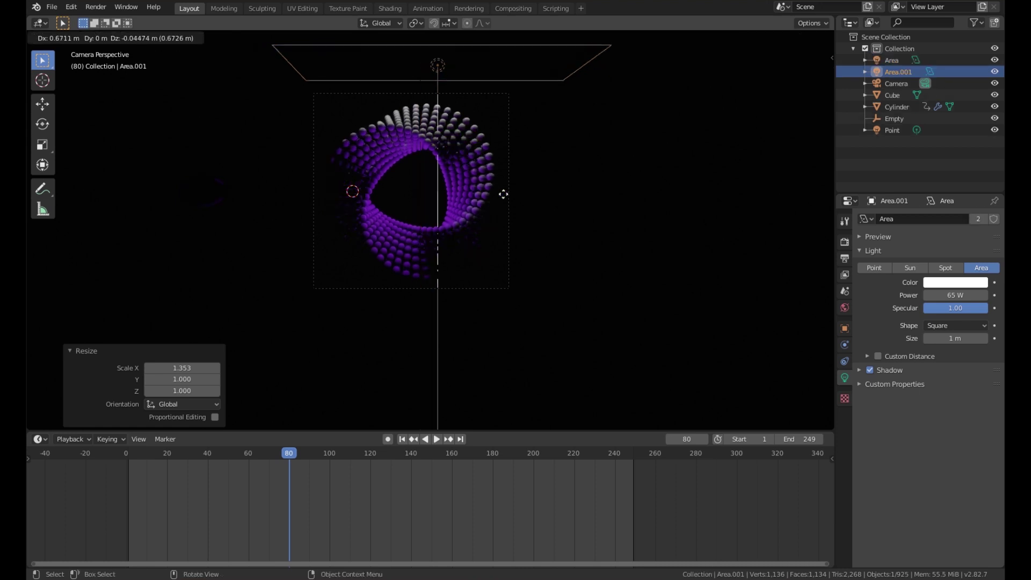
pyautogui.press('Escape')
pyautogui.write('r')
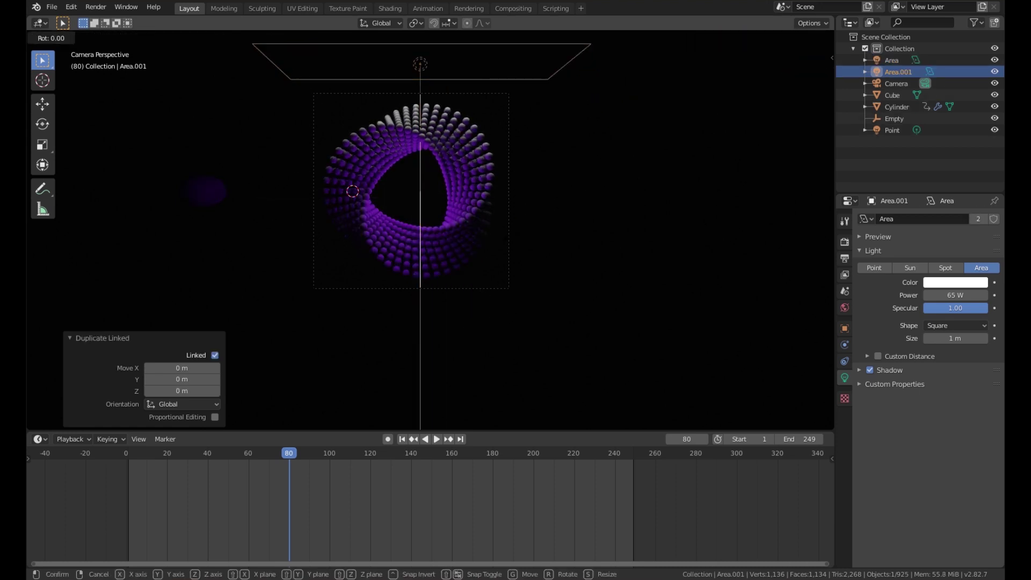
pyautogui.write('180')
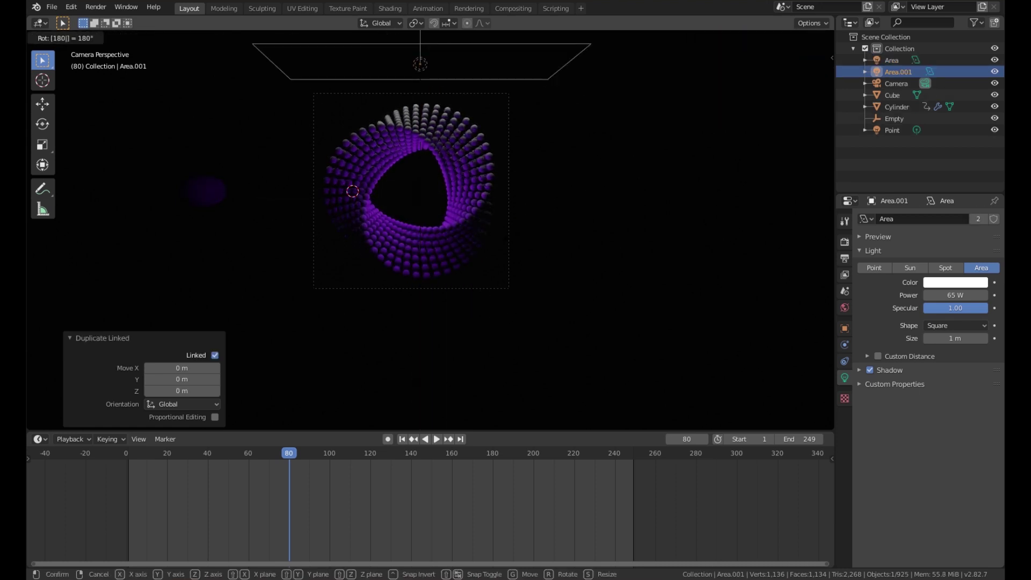
pyautogui.press('Return')
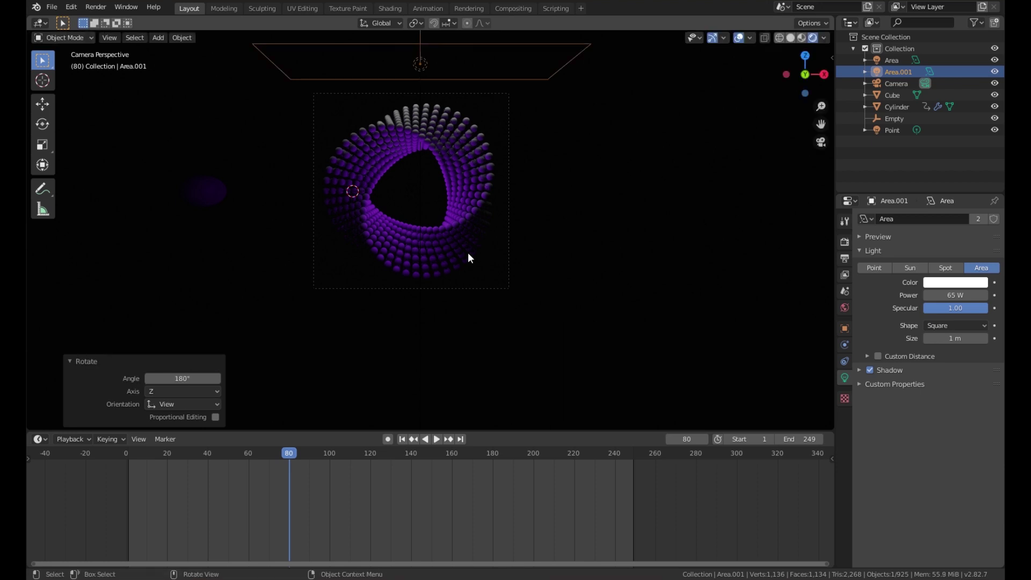
# Step: In camera view, move the duplicated area light about -9.64 m along the global Z axis, below the ring
pyautogui.moveTo(468, 252); pyautogui.dragTo(569, 198, button='middle')
pyautogui.press('KP_0')
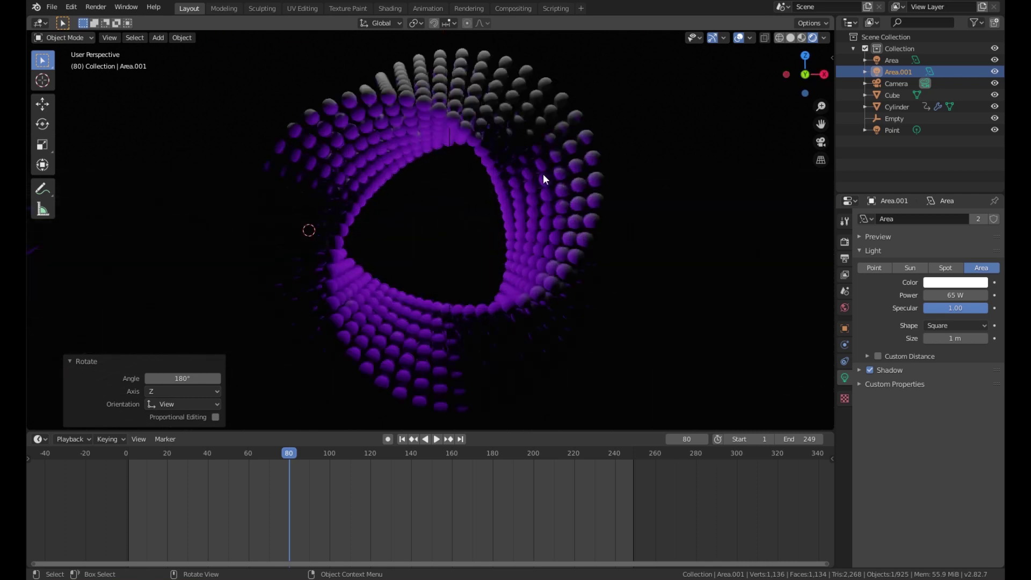
pyautogui.press('g')
pyautogui.press('z')
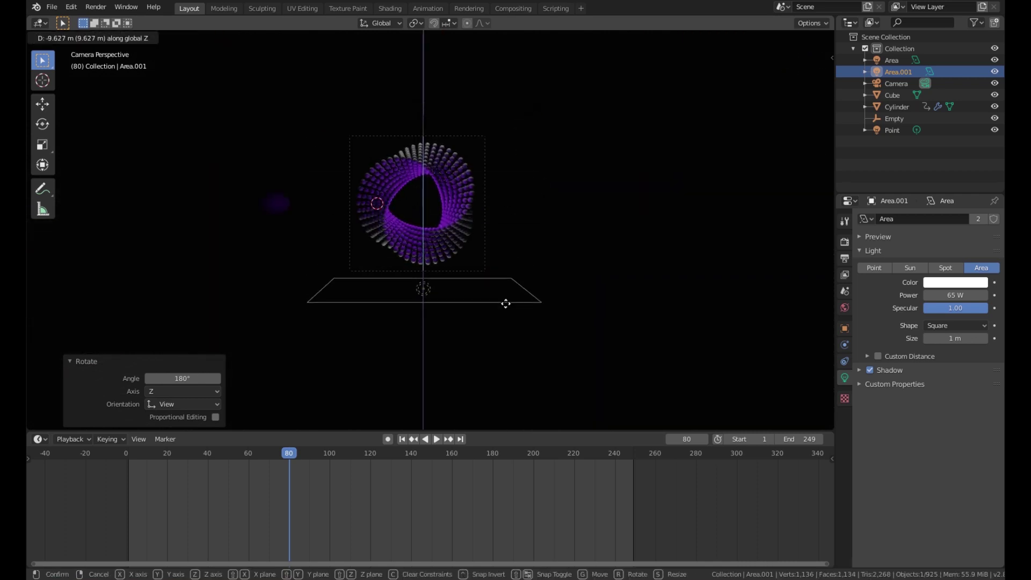
pyautogui.click(500, 303)
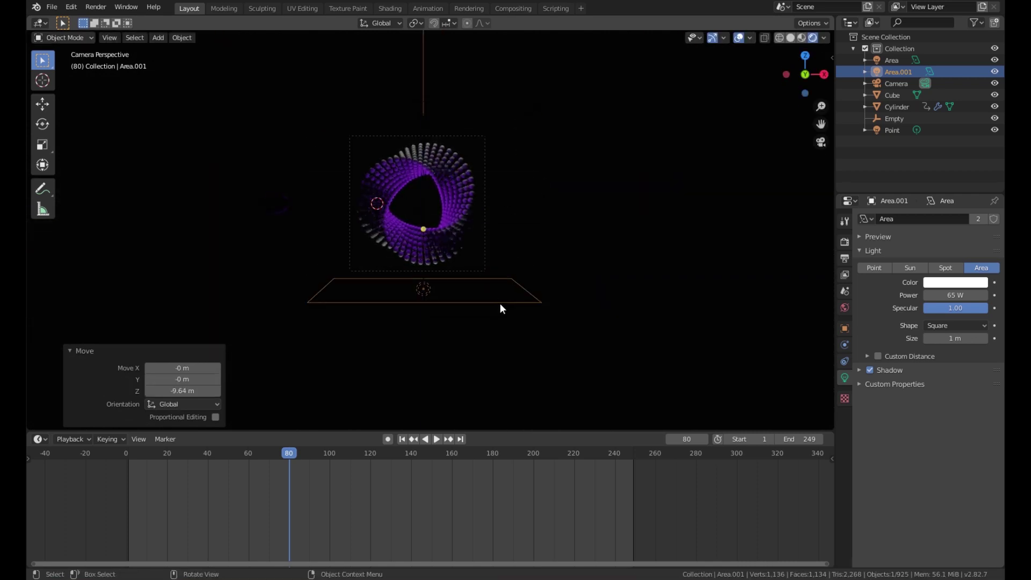
# Step: Advance the animation to another frame, lower the bottom area light slightly along global Z, and deselect it
pyautogui.press('space')
pyautogui.press('space')
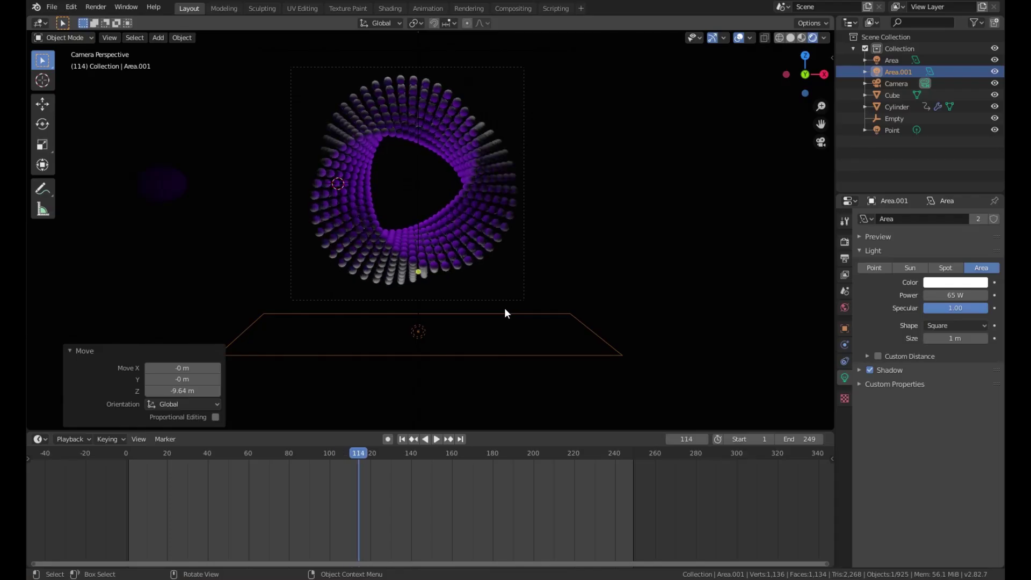
pyautogui.press('g')
pyautogui.press('z')
pyautogui.click(503, 320)
pyautogui.click(612, 296)
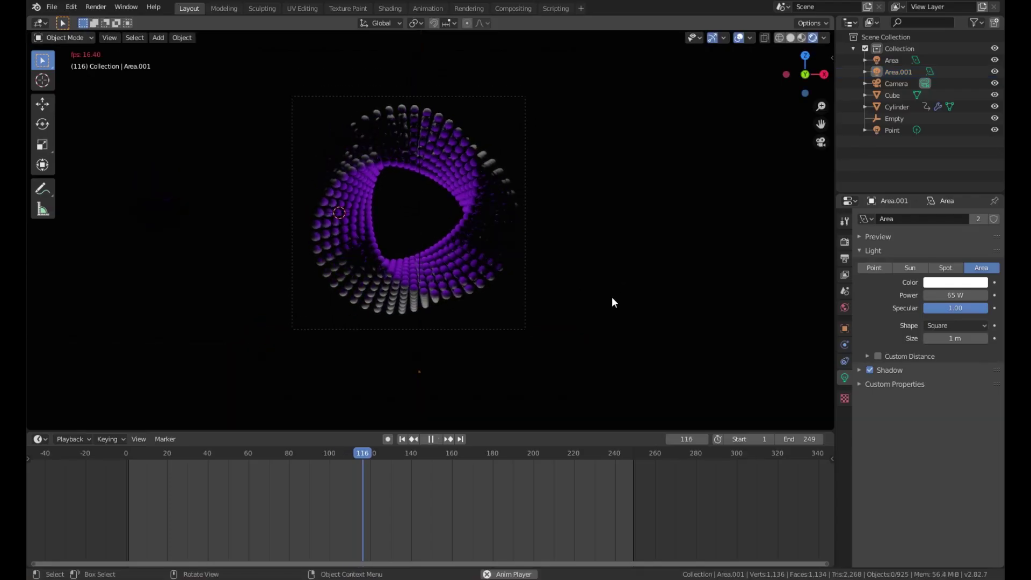
# Step: Play the animation in camera view and examine how the lights fall on the morphing ring
pyautogui.press('space')
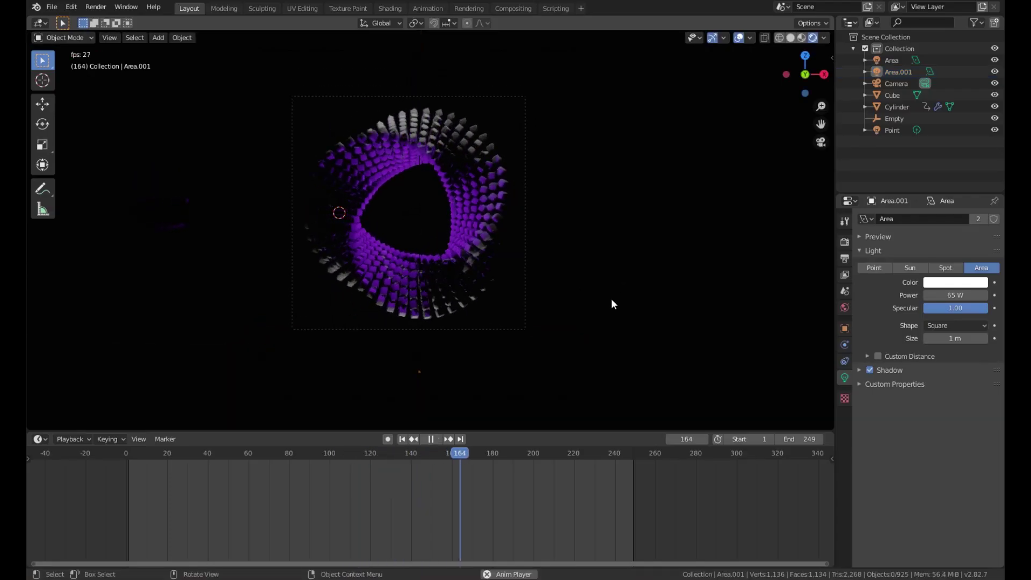
pyautogui.press('space')
pyautogui.click(532, 351)
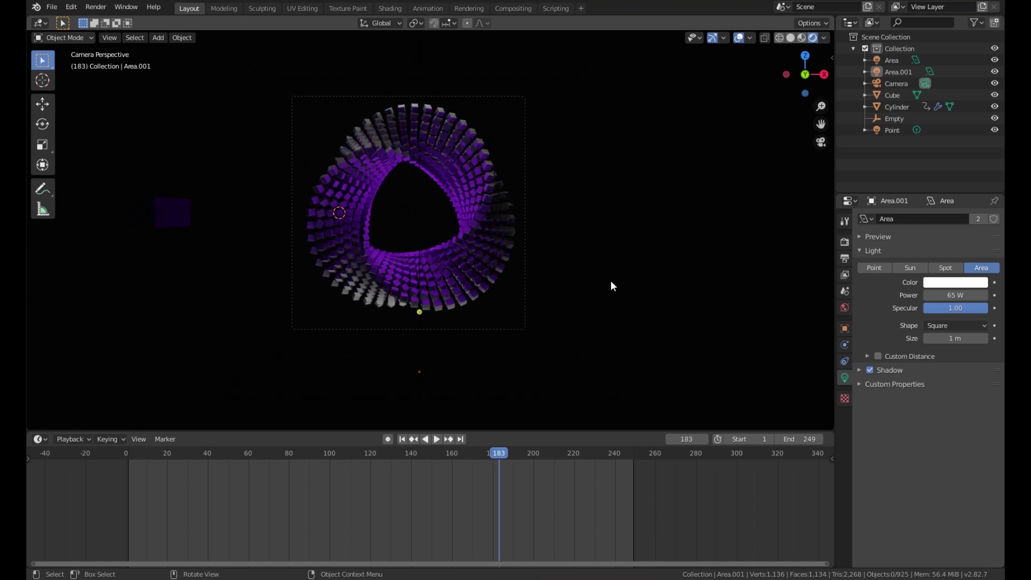
pyautogui.scroll(1, 610, 280)
pyautogui.keyDown('shift'); pyautogui.moveTo(611, 284); pyautogui.dragTo(615, 315, button='middle'); pyautogui.keyUp('shift')
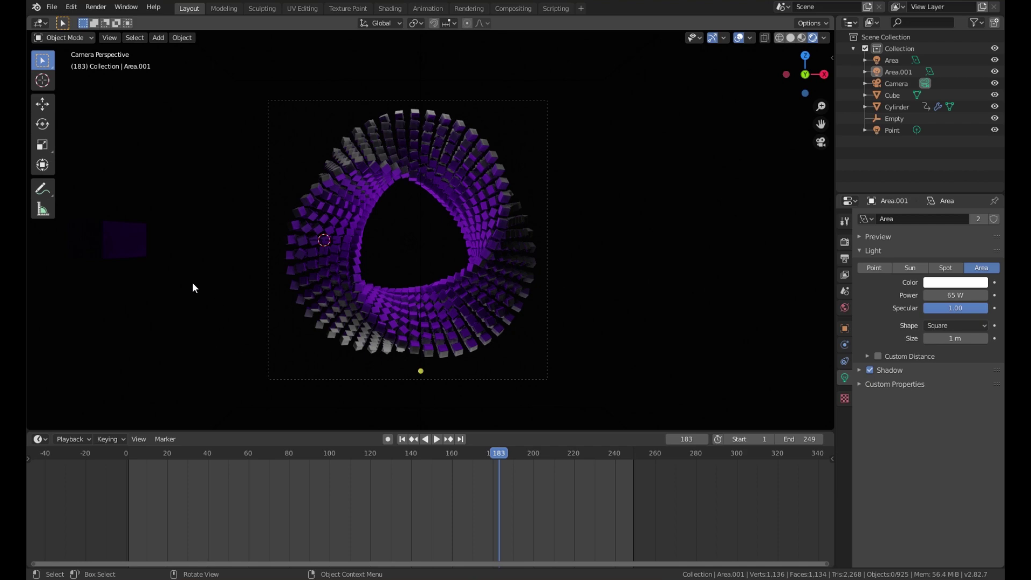
pyautogui.keyDown('shift'); pyautogui.moveTo(195, 285); pyautogui.dragTo(244, 293, button='middle'); pyautogui.keyUp('shift')
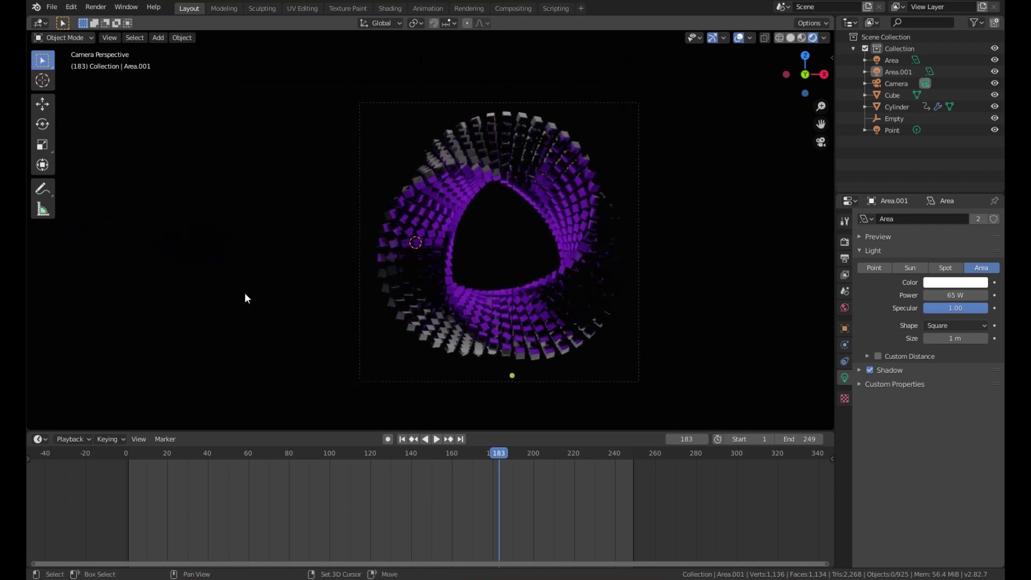
# Step: Select the original cube beside the ring, replace the timeline with the Shader Editor, and enlarge that editor
pyautogui.moveTo(466, 209); pyautogui.dragTo(312, 191, button='middle')
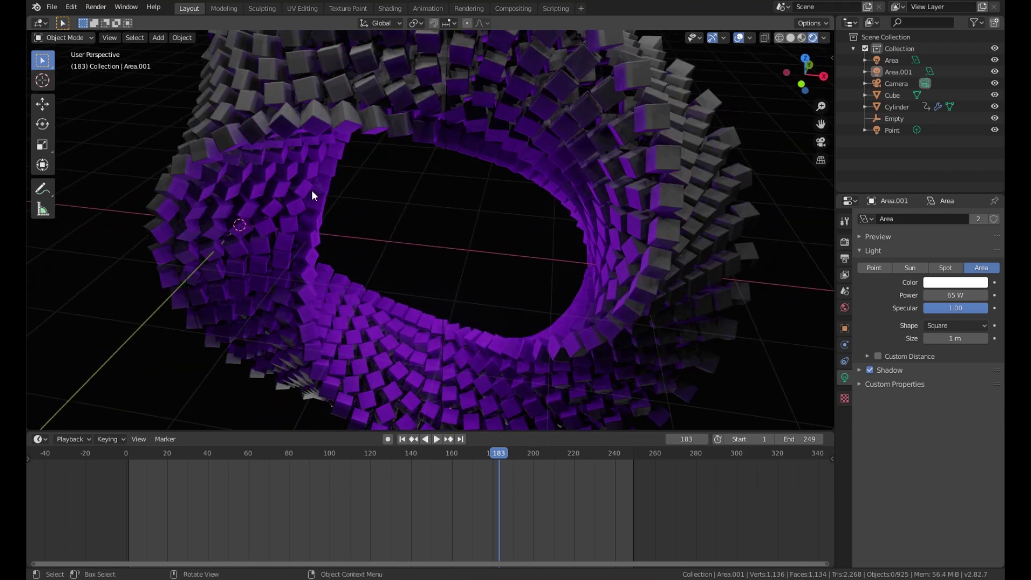
pyautogui.click(316, 129)
pyautogui.keyDown('shift'); pyautogui.moveTo(134, 192); pyautogui.dragTo(365, 232, button='middle'); pyautogui.keyUp('shift')
pyautogui.click(136, 220)
pyautogui.keyDown('shift'); pyautogui.moveTo(138, 222); pyautogui.dragTo(114, 468, button='middle'); pyautogui.keyUp('shift')
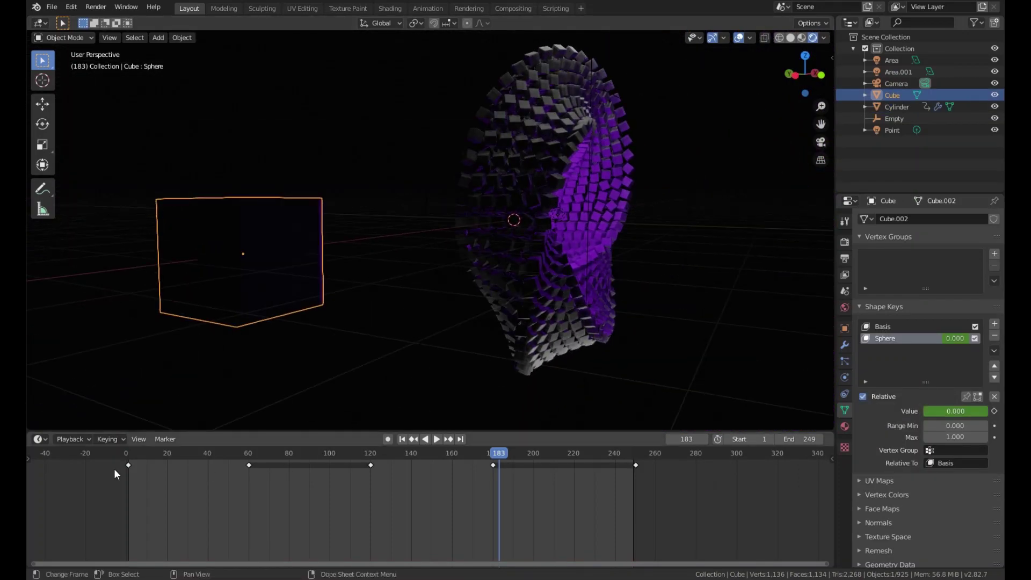
pyautogui.click(42, 440)
pyautogui.moveTo(39, 441)
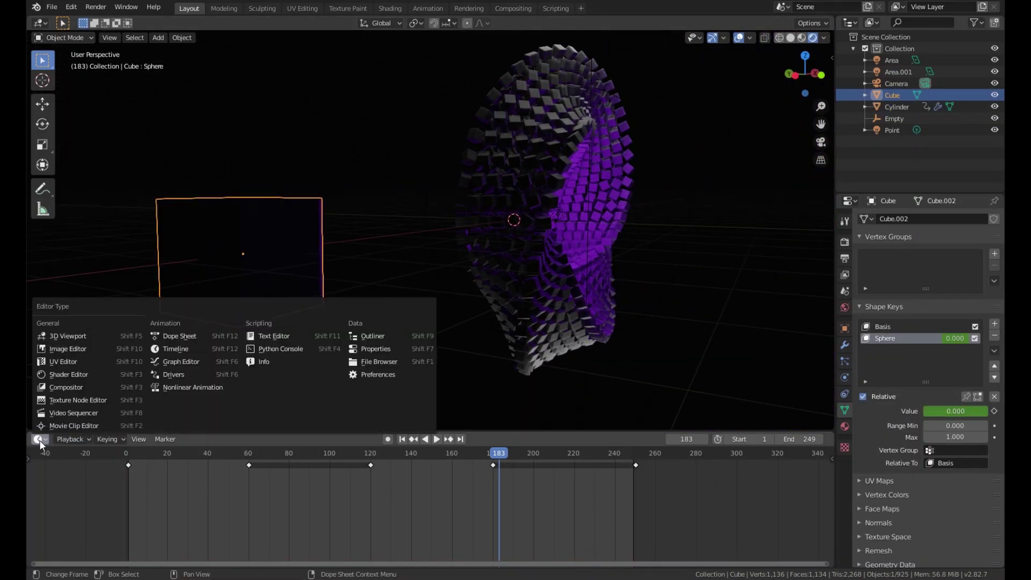
pyautogui.click(75, 382)
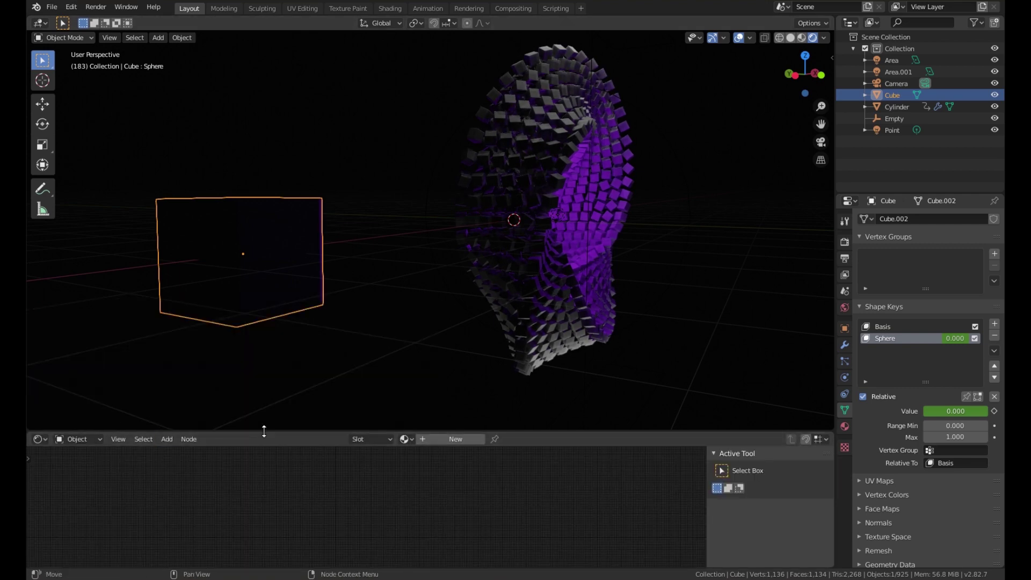
pyautogui.moveTo(264, 433); pyautogui.dragTo(359, 323)
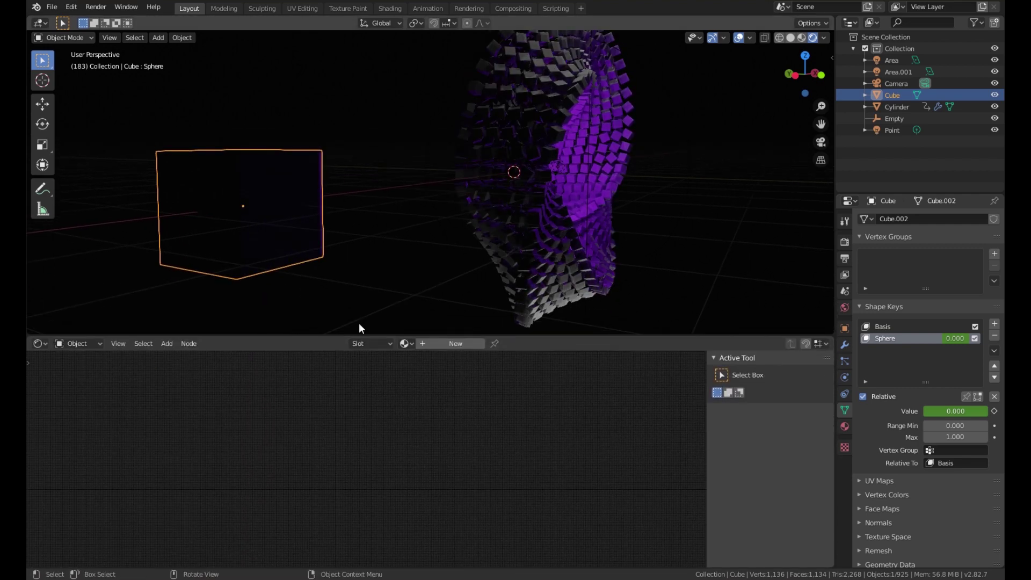
# Step: Create a new material on the original cube with Metallic at 1.000, and view the ring through the camera
pyautogui.click(436, 343)
pyautogui.scroll(6, 355, 503)
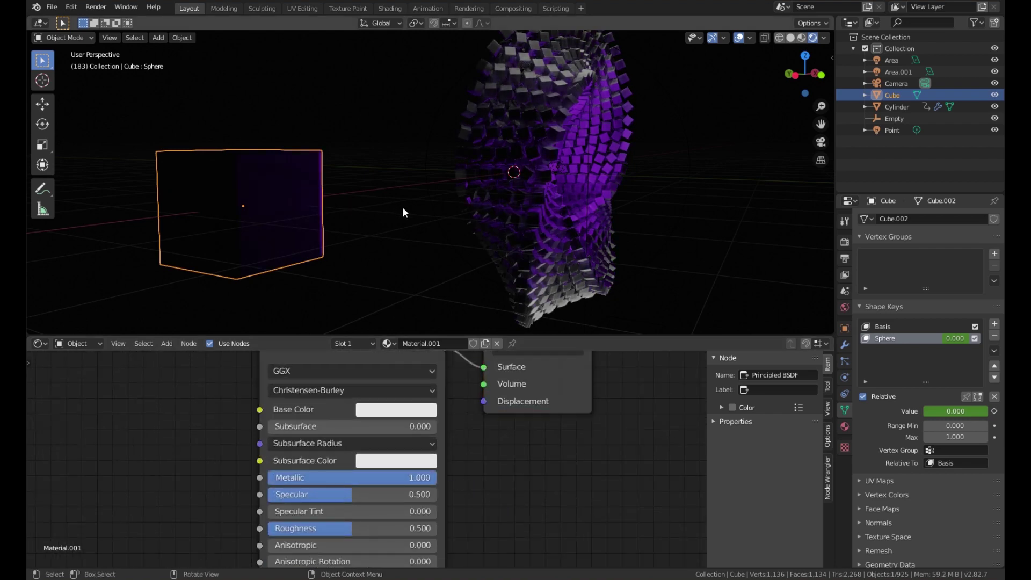
pyautogui.press('KP_0')
pyautogui.keyDown('shift'); pyautogui.moveTo(518, 212); pyautogui.dragTo(471, 257, button='middle'); pyautogui.keyUp('shift')
pyautogui.scroll(3, 451, 211)
pyautogui.scroll(-4, 472, 257)
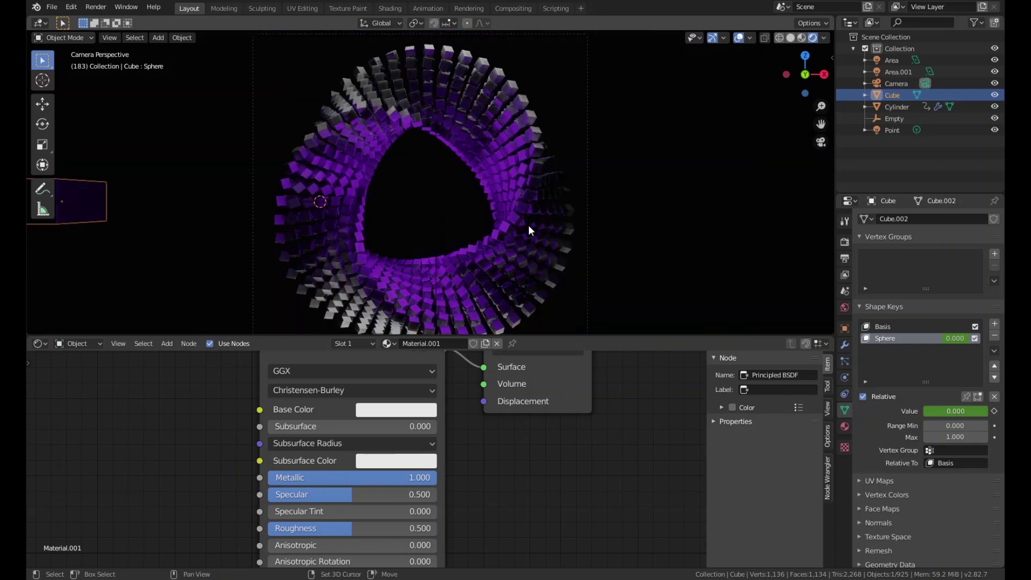
pyautogui.keyDown('shift'); pyautogui.moveTo(528, 226); pyautogui.dragTo(565, 187, button='middle'); pyautogui.keyUp('shift')
pyautogui.moveTo(499, 422); pyautogui.dragTo(508, 403, button='middle')
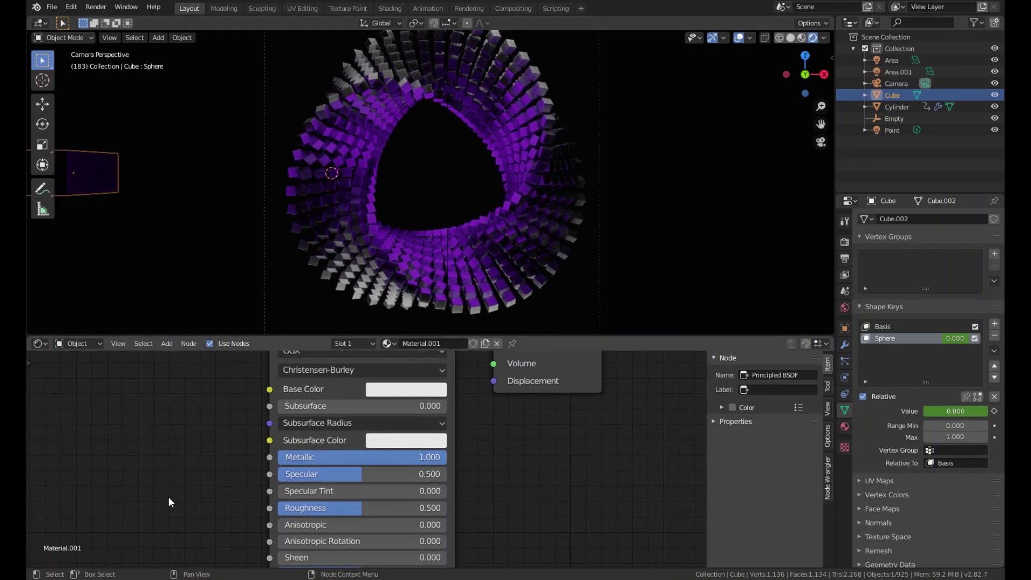
# Step: Add a Noise Texture node before the Principled BSDF and preview its Fac output directly on the cubes
pyautogui.moveTo(168, 499); pyautogui.dragTo(389, 463, button='middle')
pyautogui.hotkey('shift', 'a')
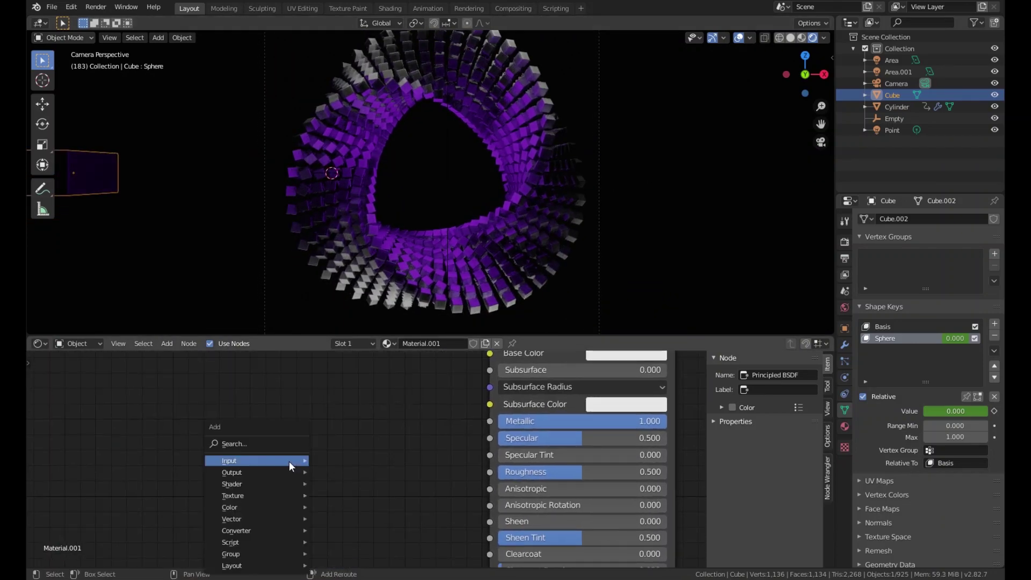
pyautogui.moveTo(255, 495)
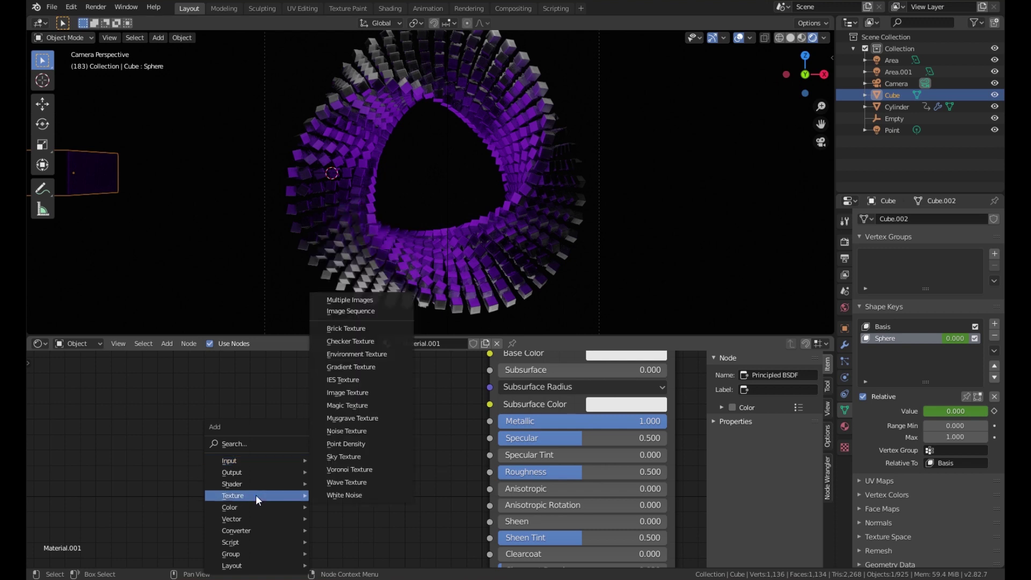
pyautogui.click(369, 432)
pyautogui.click(246, 439)
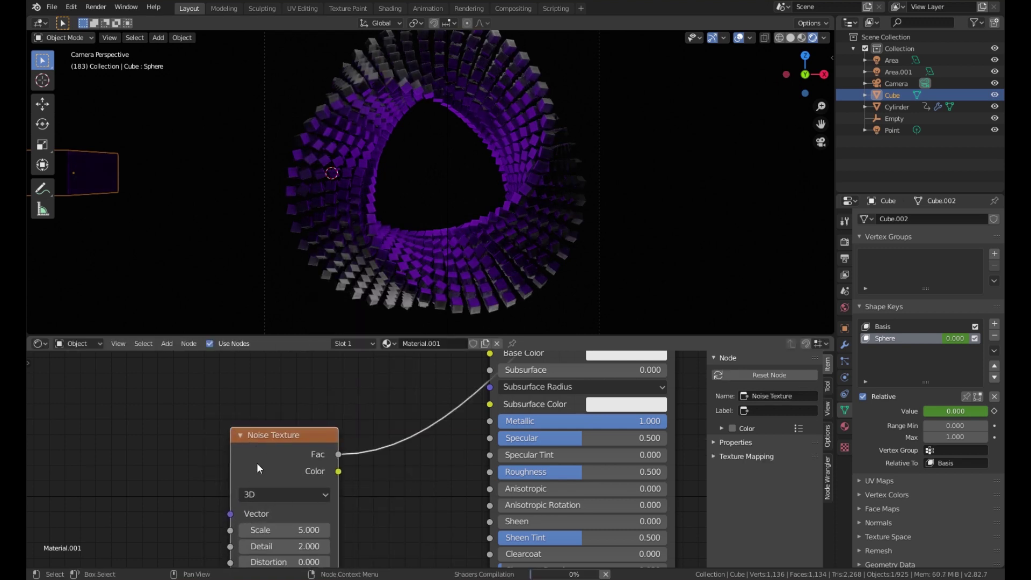
pyautogui.moveTo(256, 465); pyautogui.dragTo(159, 433)
# Step: Add Mapping and Texture Coordinate nodes to the Noise Texture and feed the mapping from the Object coordinates
pyautogui.hotkey('ctrl', 't')
pyautogui.moveTo(211, 461); pyautogui.dragTo(474, 450, button='middle')
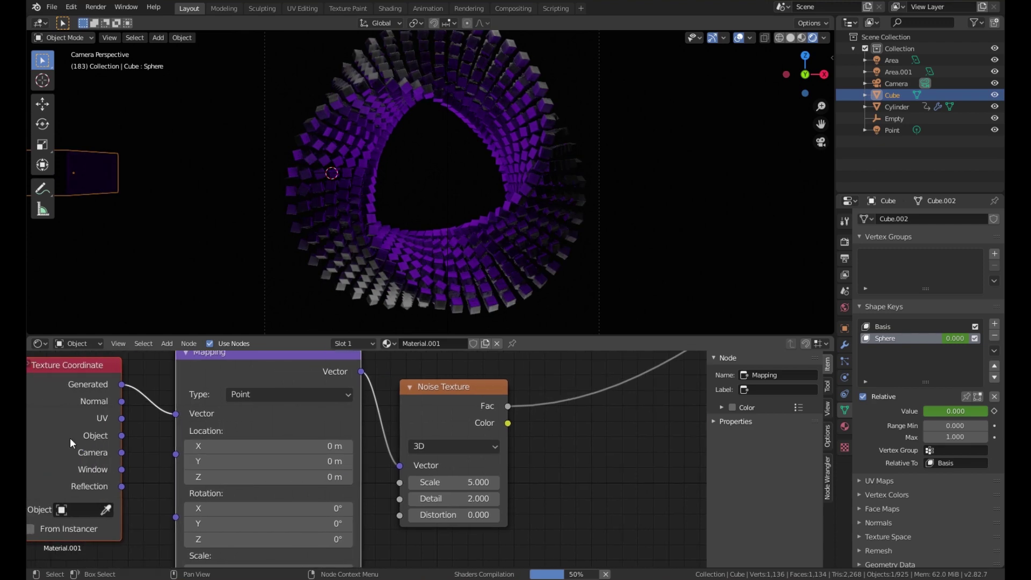
pyautogui.moveTo(148, 409); pyautogui.dragTo(186, 410)
pyautogui.moveTo(435, 483); pyautogui.dragTo(199, 458, button='middle')
# Step: Set the Noise Texture's Detail to 16 and its Scale to 1.1
pyautogui.moveTo(375, 395); pyautogui.dragTo(371, 452, button='middle')
pyautogui.scroll(10, 338, 218)
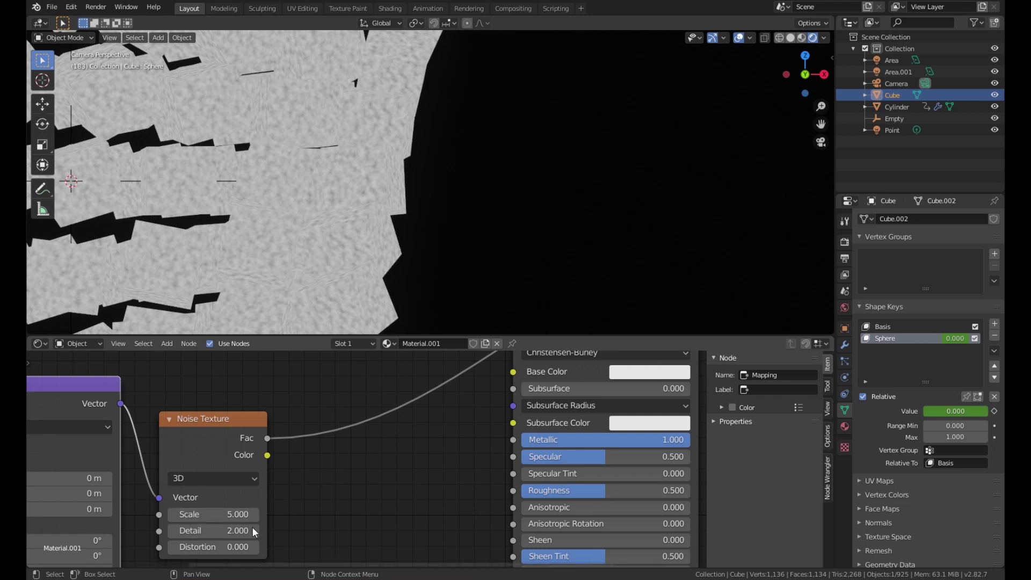
pyautogui.moveTo(192, 523); pyautogui.dragTo(153, 522)
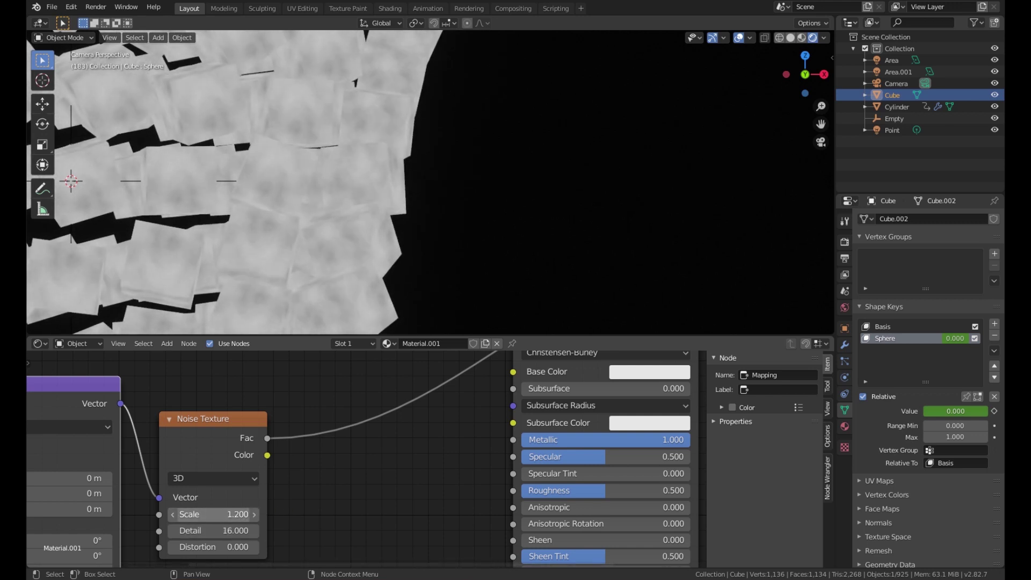
# Step: Examine up close how the previewed noise pattern falls across the individual cubes of the ring
pyautogui.keyDown('shift'); pyautogui.moveTo(314, 221); pyautogui.dragTo(356, 301, button='middle'); pyautogui.keyUp('shift')
pyautogui.keyDown('shift'); pyautogui.moveTo(342, 276); pyautogui.dragTo(360, 322, button='middle'); pyautogui.keyUp('shift')
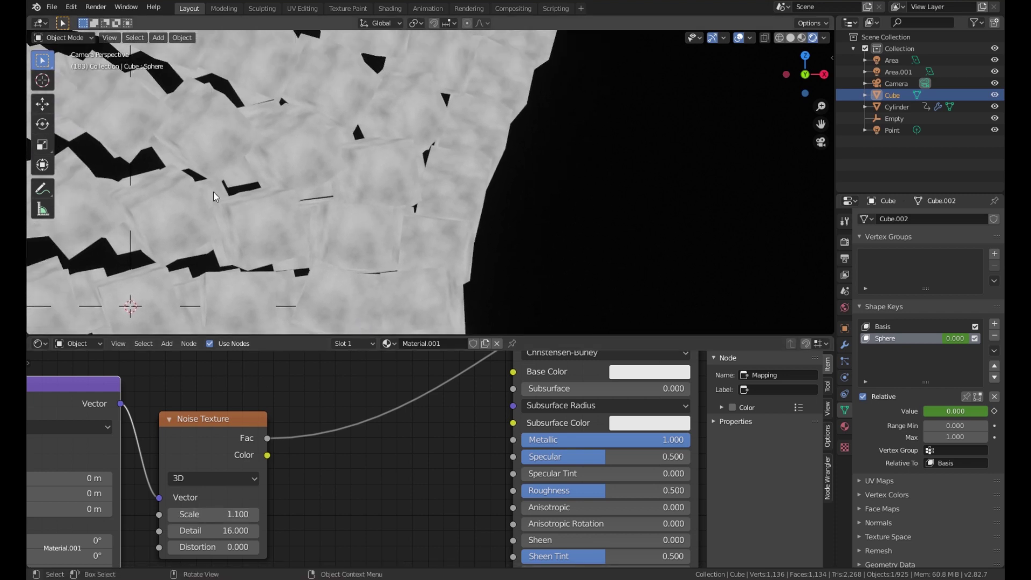
pyautogui.scroll(-2, 293, 233)
pyautogui.keyDown('shift'); pyautogui.moveTo(237, 279); pyautogui.dragTo(387, 184, button='middle'); pyautogui.keyUp('shift')
pyautogui.scroll(-2, 388, 185)
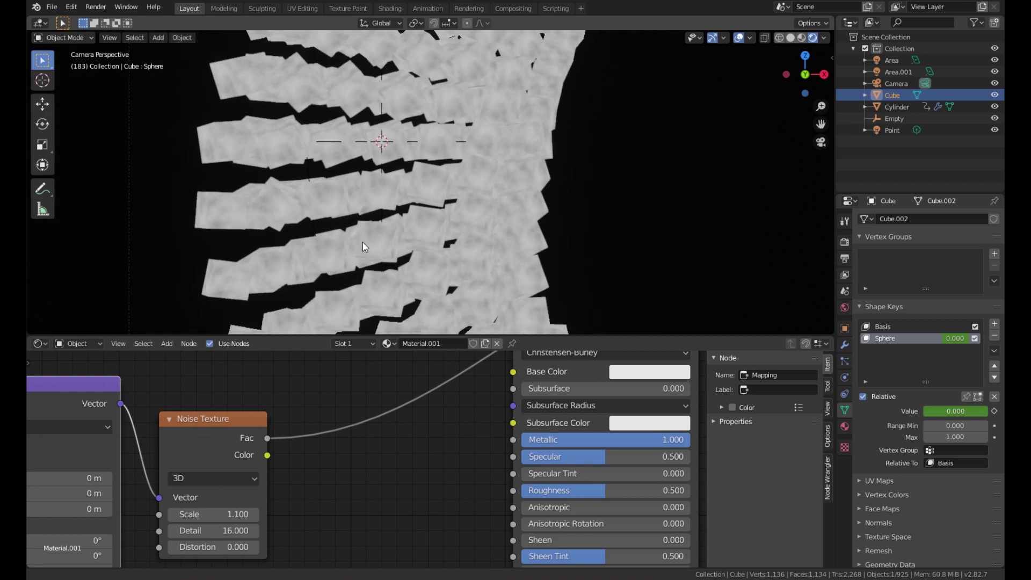
pyautogui.keyDown('shift'); pyautogui.moveTo(363, 244); pyautogui.dragTo(405, 183, button='middle'); pyautogui.keyUp('shift')
pyautogui.scroll(3, 405, 182)
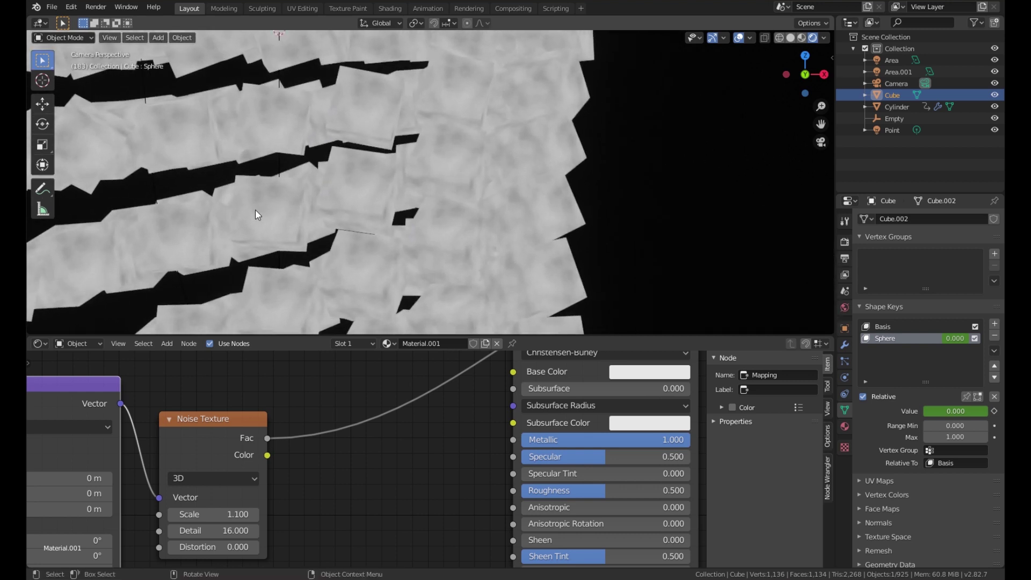
pyautogui.keyDown('shift'); pyautogui.moveTo(256, 210); pyautogui.dragTo(308, 252, button='middle'); pyautogui.keyUp('shift')
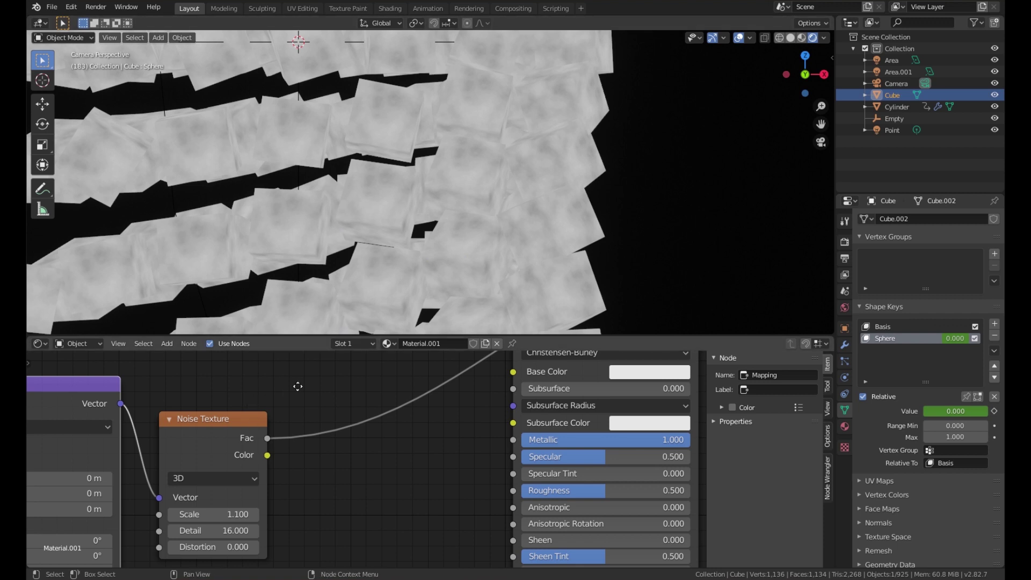
# Step: Set Cube as the reference object of the Texture Coordinate node
pyautogui.moveTo(298, 387); pyautogui.dragTo(471, 390, button='middle')
pyautogui.scroll(-3, 242, 444)
pyautogui.moveTo(208, 475); pyautogui.dragTo(371, 439, button='middle')
pyautogui.scroll(2, 370, 438)
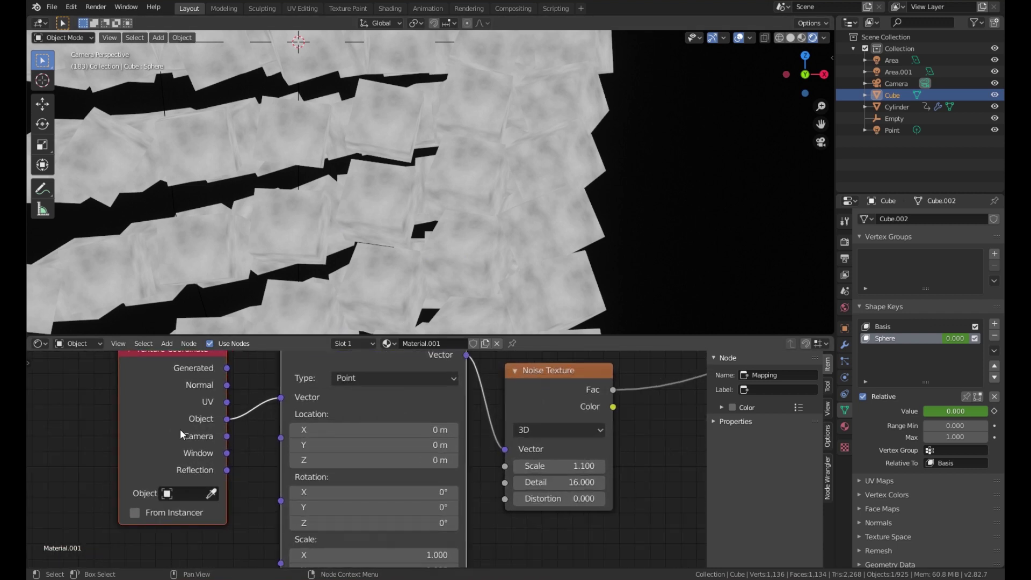
pyautogui.click(167, 494)
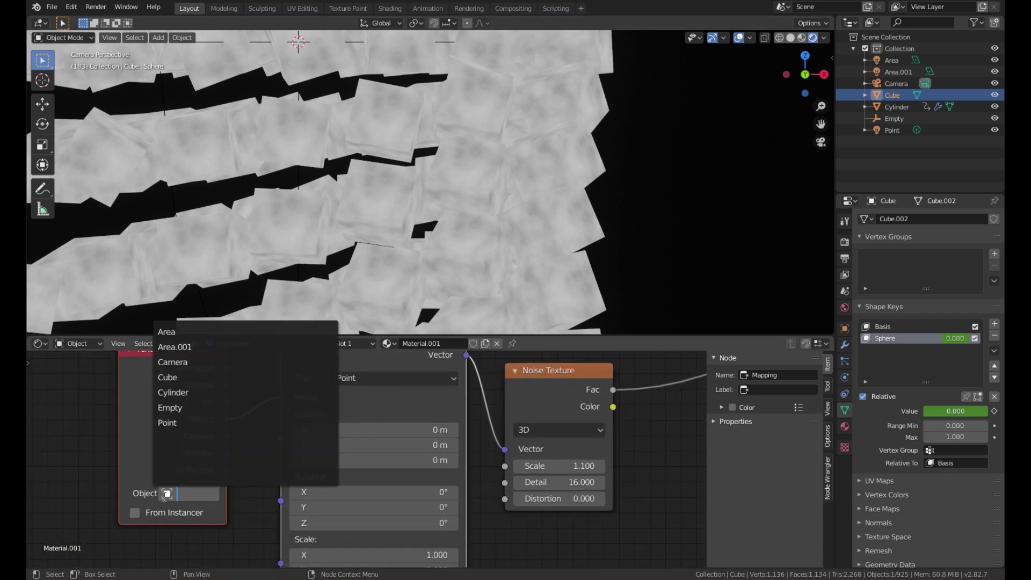
pyautogui.click(191, 381)
# Step: Check the noise across the whole ring and raise the Noise Texture's Scale to 4.4
pyautogui.scroll(-6, 372, 202)
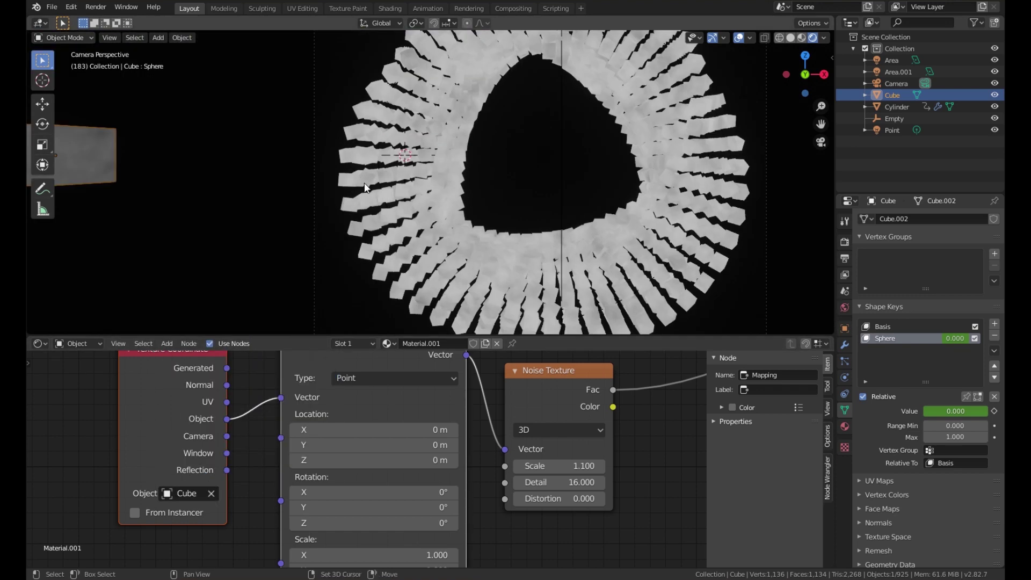
pyautogui.keyDown('shift'); pyautogui.moveTo(390, 148); pyautogui.dragTo(360, 186, button='middle'); pyautogui.keyUp('shift')
pyautogui.scroll(2, 360, 186)
pyautogui.keyDown('shift'); pyautogui.moveTo(383, 102); pyautogui.dragTo(349, 212, button='middle'); pyautogui.keyUp('shift')
pyautogui.scroll(2, 528, 152)
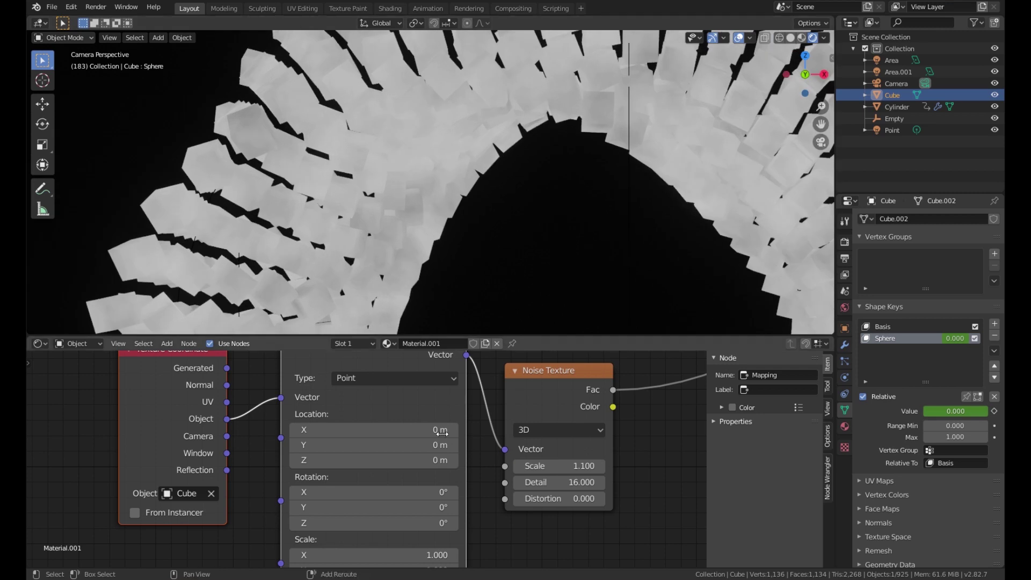
pyautogui.moveTo(563, 455); pyautogui.dragTo(434, 456, button='middle')
pyautogui.moveTo(427, 465); pyautogui.dragTo(488, 465)
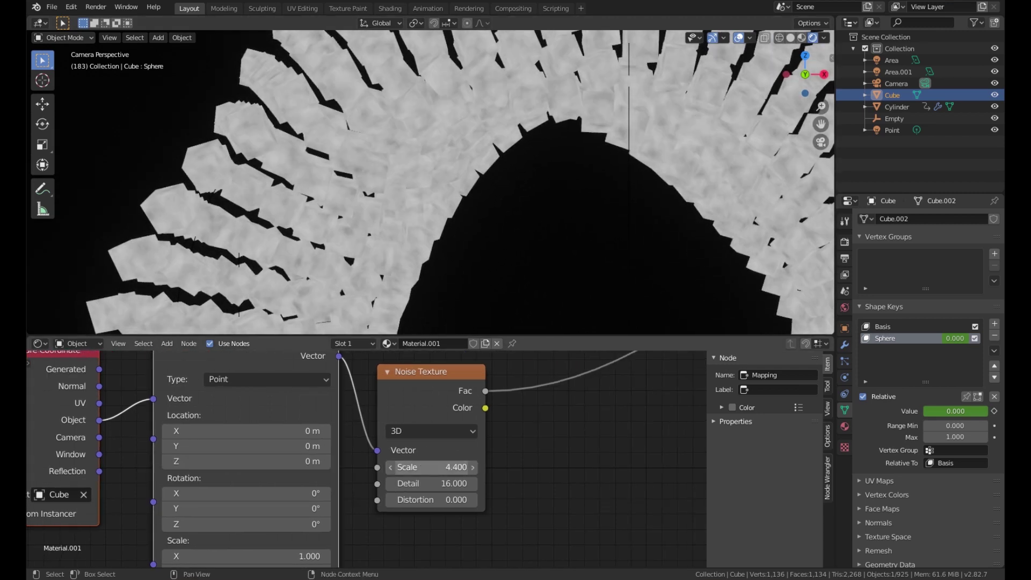
# Step: Insert a ColorRamp node on the Noise Texture's Fac output, beside the Principled BSDF
pyautogui.moveTo(566, 445); pyautogui.dragTo(200, 473, button='middle')
pyautogui.hotkey('shift', 'a')
pyautogui.moveTo(408, 512)
pyautogui.click(468, 358)
pyautogui.click(384, 360)
# Step: Tighten the ColorRamp by moving the black stop to 0.395 and the white stop to 0.700
pyautogui.scroll(1, 440, 451)
pyautogui.moveTo(157, 480); pyautogui.dragTo(203, 481)
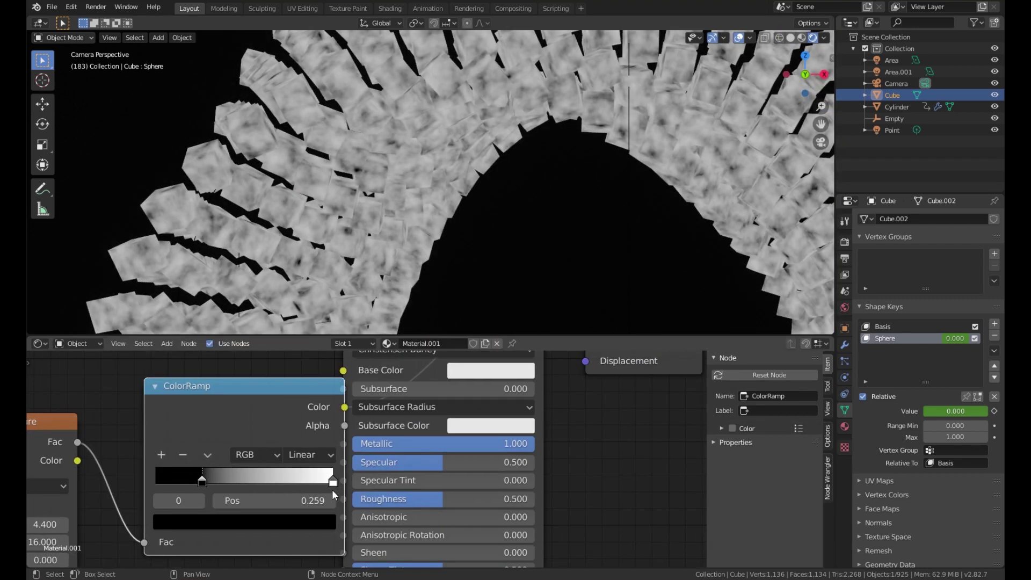
pyautogui.moveTo(333, 484); pyautogui.dragTo(280, 483)
pyautogui.moveTo(208, 481); pyautogui.dragTo(234, 482)
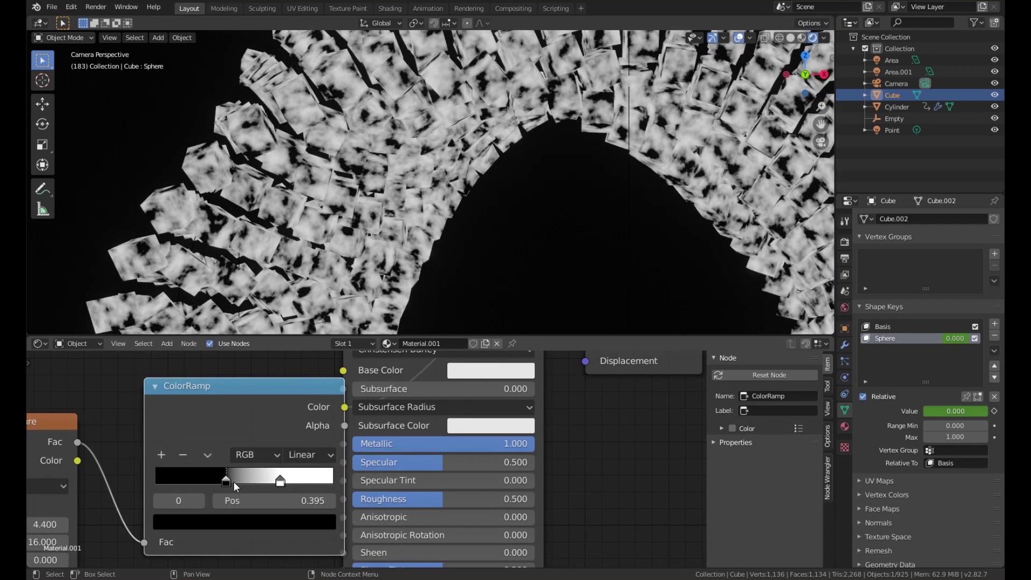
# Step: Lighten the ColorRamp's black stop to a dark grey of value 0.169 and darken its white stop to light grey
pyautogui.click(236, 524)
pyautogui.moveTo(300, 402); pyautogui.dragTo(298, 383)
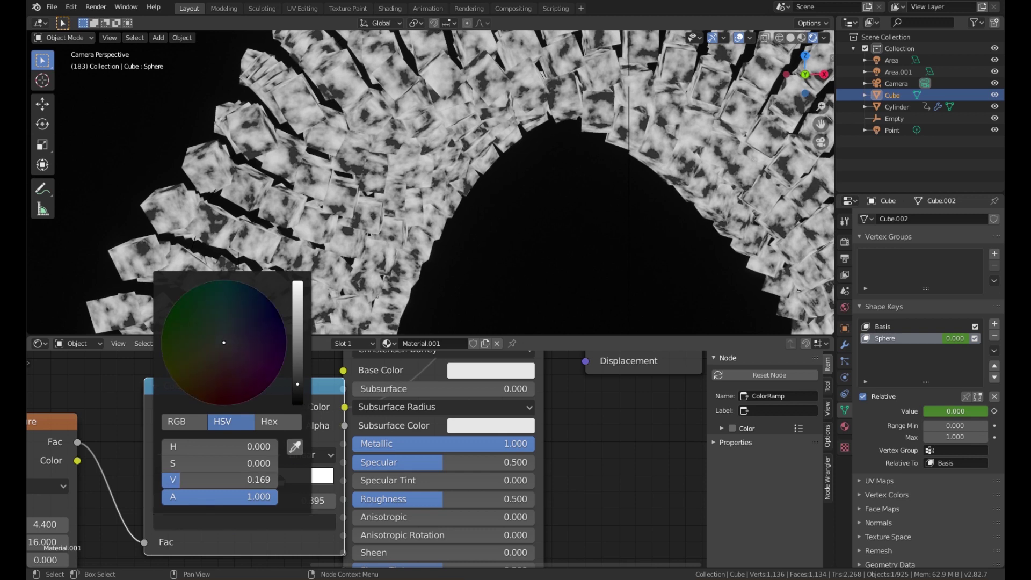
pyautogui.click(286, 518)
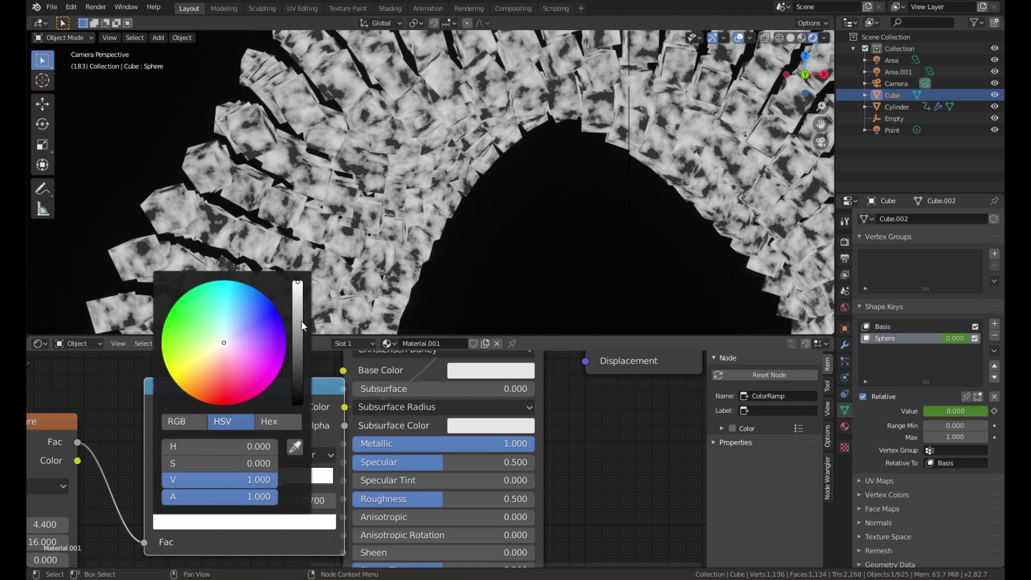
pyautogui.moveTo(302, 321); pyautogui.dragTo(300, 312)
# Step: Connect the ColorRamp's Color to the Principled BSDF's Roughness and route the BSDF back to the Material Output
pyautogui.moveTo(317, 419); pyautogui.dragTo(322, 413, button='middle')
pyautogui.moveTo(322, 418); pyautogui.dragTo(262, 419)
pyautogui.moveTo(348, 493); pyautogui.dragTo(348, 493)
pyautogui.scroll(-3, 349, 491)
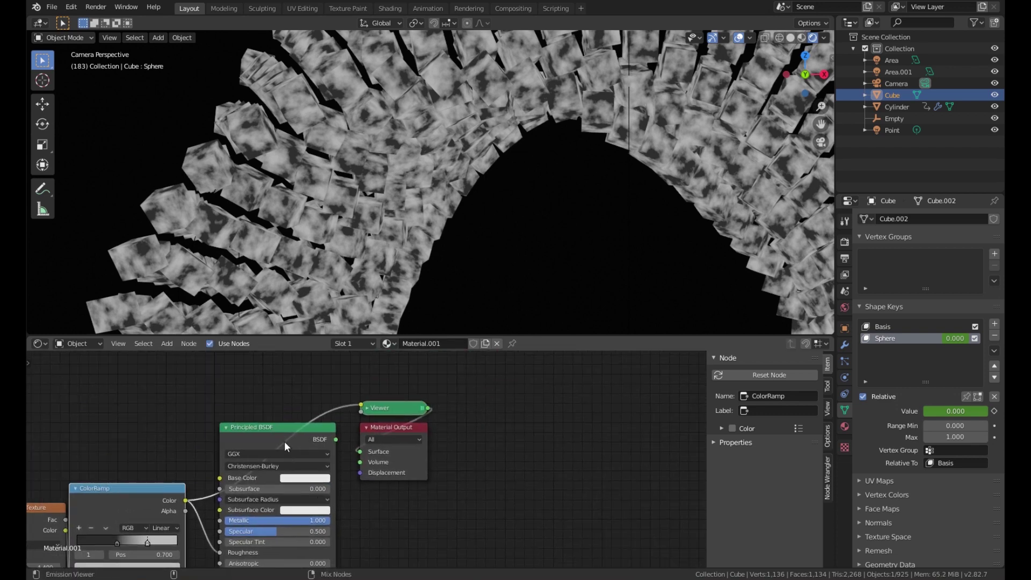
pyautogui.moveTo(497, 191); pyautogui.dragTo(356, 181, button='middle')
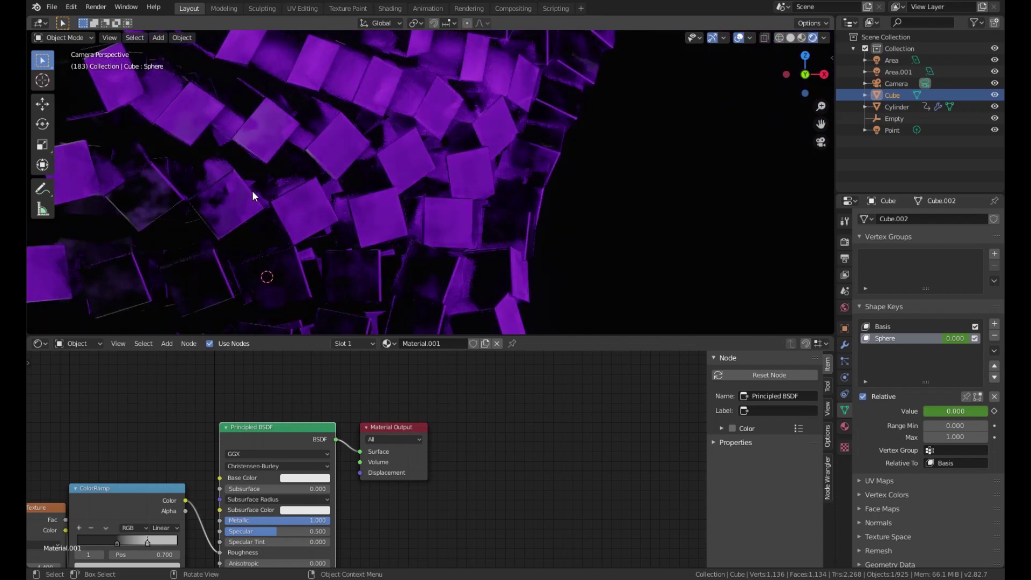
pyautogui.scroll(1, 65, 525)
# Step: Move the ColorRamp's light stop to about 0.609 and set the Noise Texture's Scale to 6.8
pyautogui.moveTo(66, 525); pyautogui.dragTo(275, 460, button='middle')
pyautogui.moveTo(335, 476); pyautogui.dragTo(356, 478)
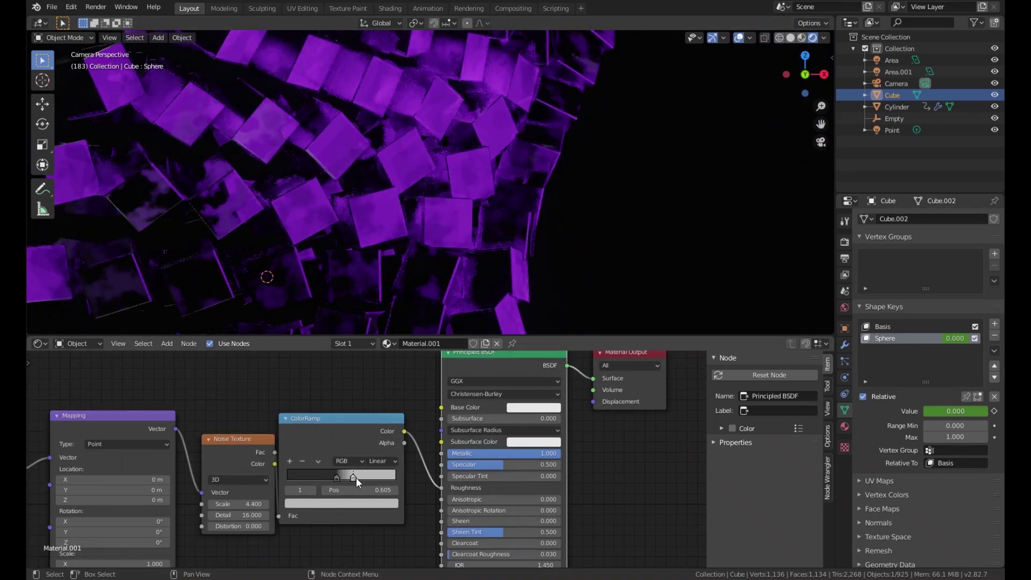
pyautogui.moveTo(239, 504); pyautogui.dragTo(298, 504)
pyautogui.scroll(-5, 441, 217)
pyautogui.scroll(4, 424, 190)
# Step: Deselect the cube and play the animation to examine the new roughness on the ring
pyautogui.click(426, 189)
pyautogui.keyDown('shift'); pyautogui.moveTo(446, 210); pyautogui.dragTo(497, 230, button='middle'); pyautogui.keyUp('shift')
pyautogui.press('space')
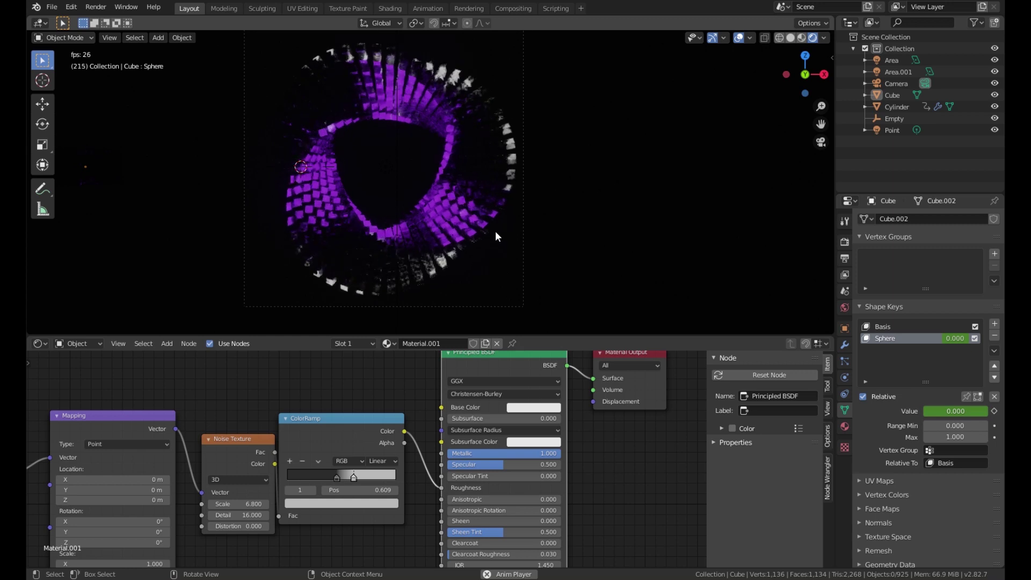
pyautogui.press('space')
# Step: Select the area light above the ring and give it a light blue colour with hue 0.543 and saturation 0.650
pyautogui.scroll(-3, 497, 225)
pyautogui.click(441, 117)
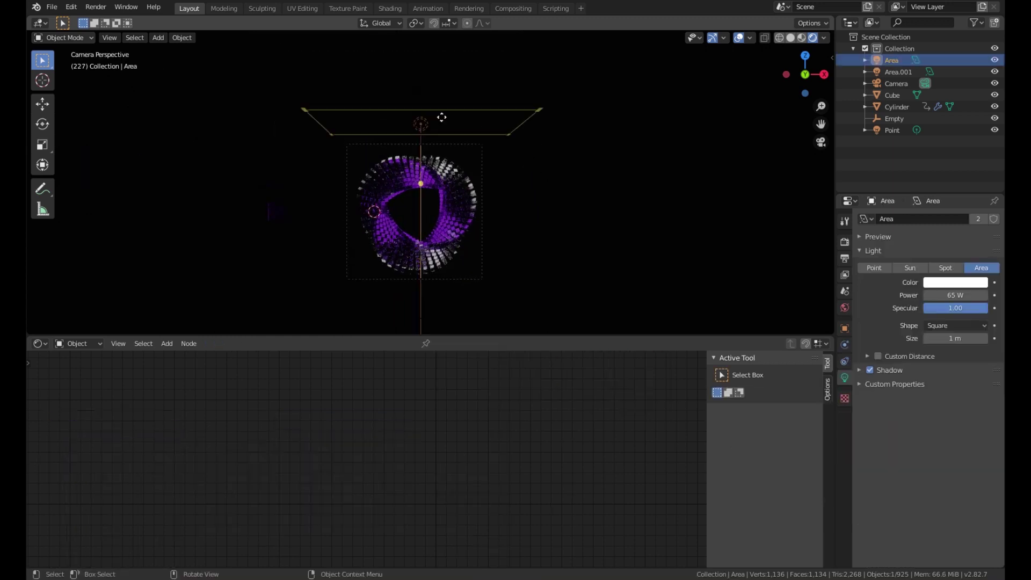
pyautogui.scroll(4, 701, 231)
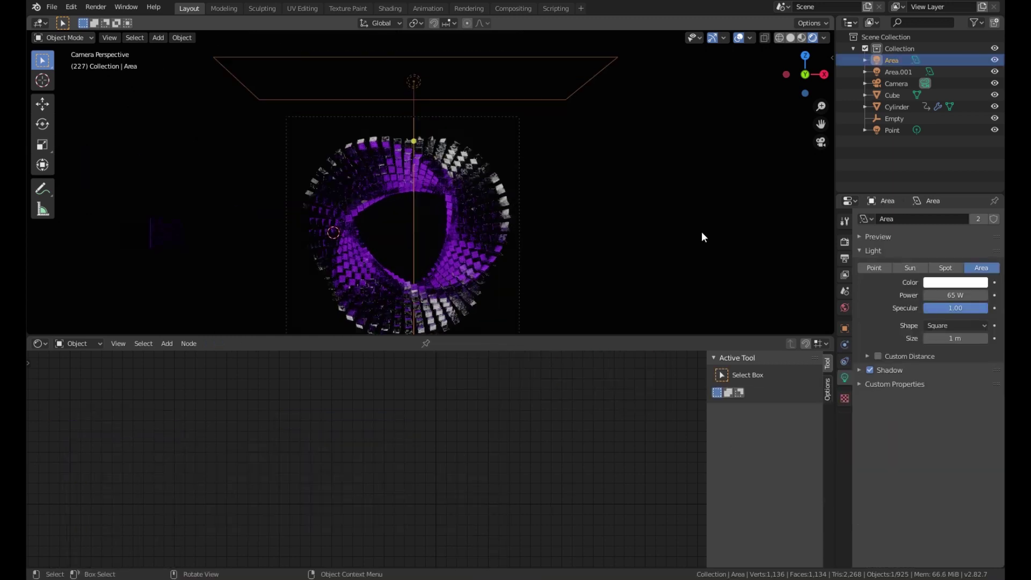
pyautogui.click(962, 286)
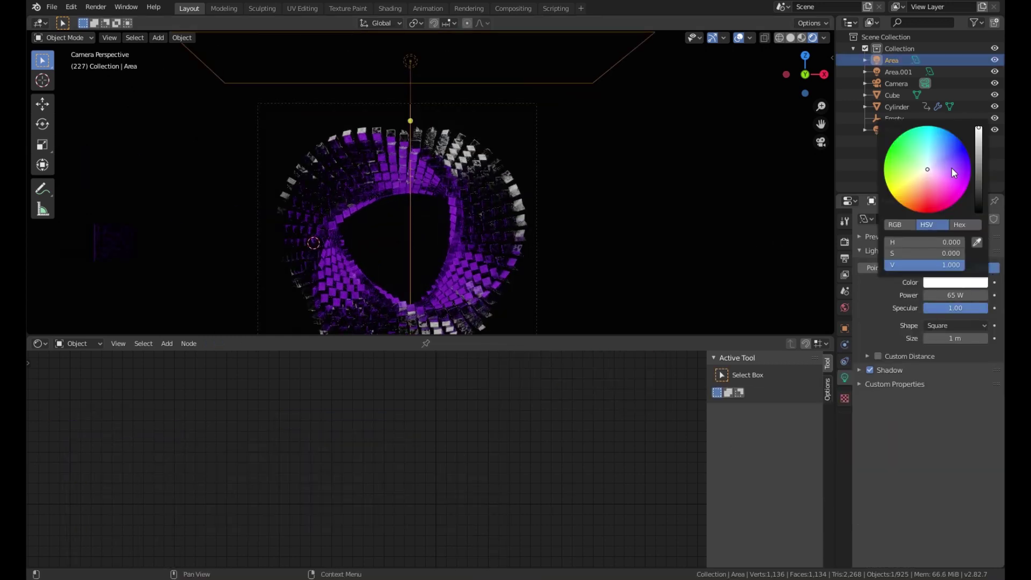
pyautogui.moveTo(952, 168); pyautogui.dragTo(941, 152)
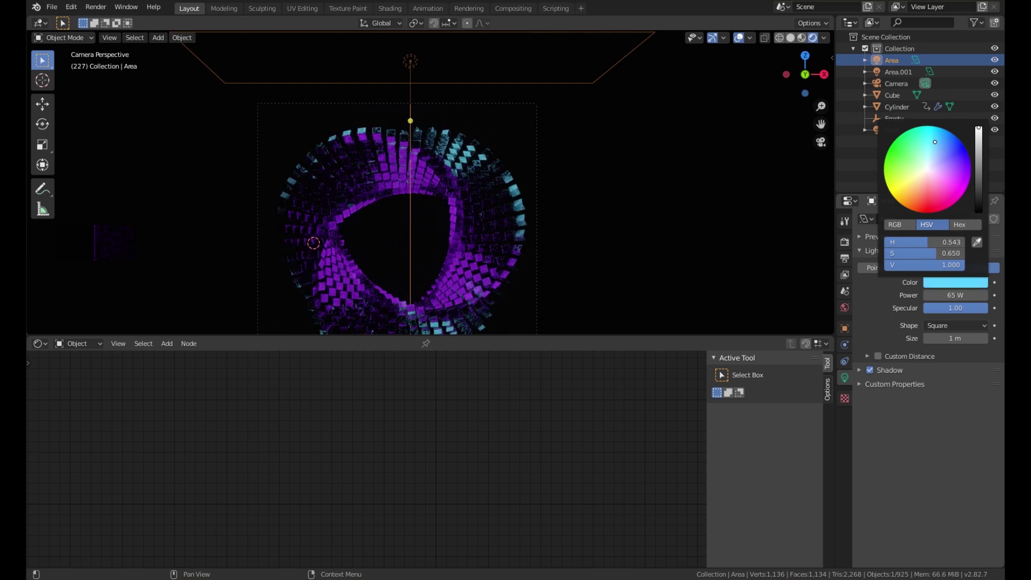
# Step: Play the animation to examine how the blue area lights combine with the purple light on the ring
pyautogui.scroll(-4, 569, 166)
pyautogui.press('space')
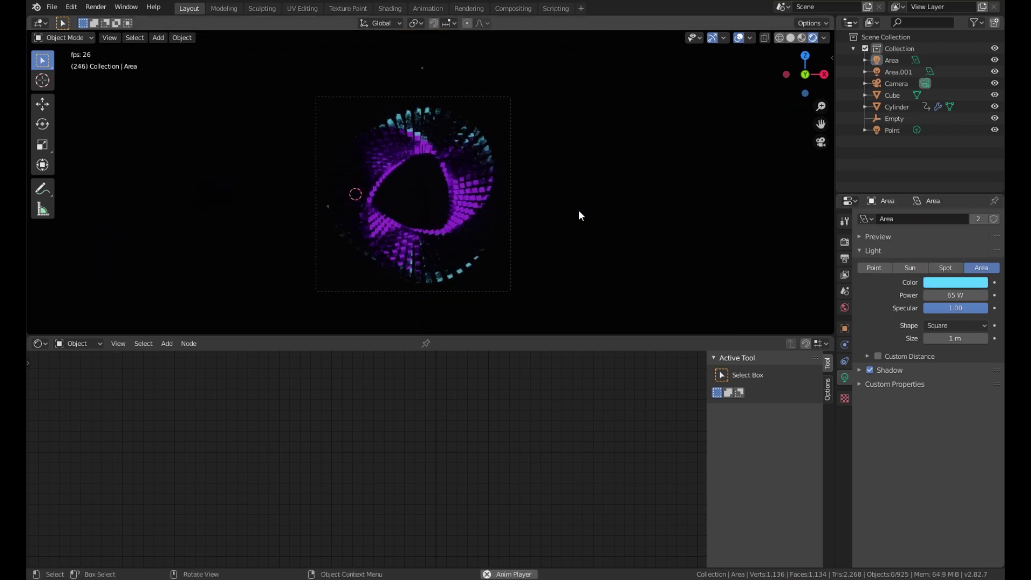
pyautogui.press('space')
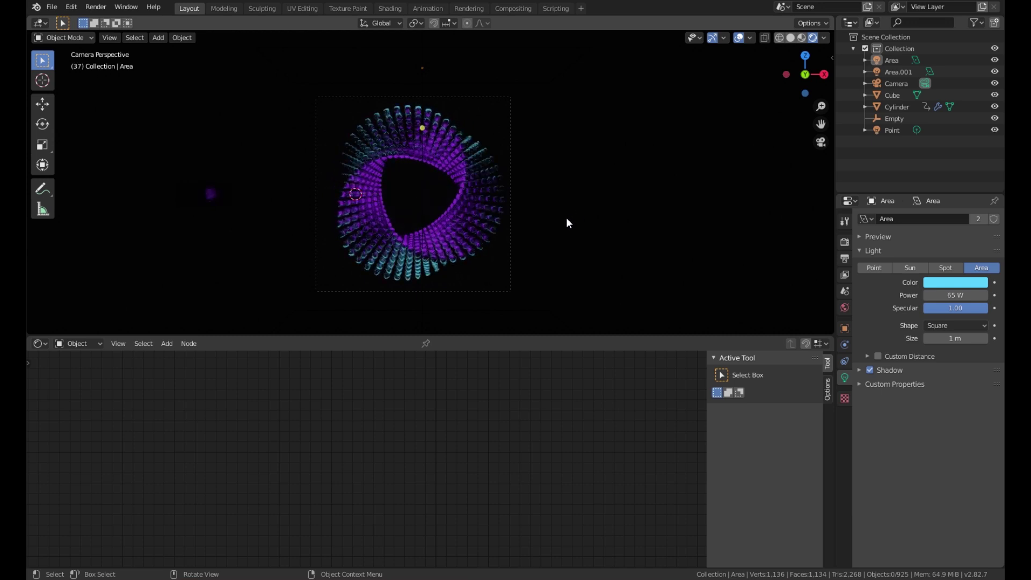
# Step: Add a Reflection Cubemap light probe to the scene
pyautogui.scroll(3, 566, 217)
pyautogui.hotkey('shift', 'a')
pyautogui.moveTo(563, 197)
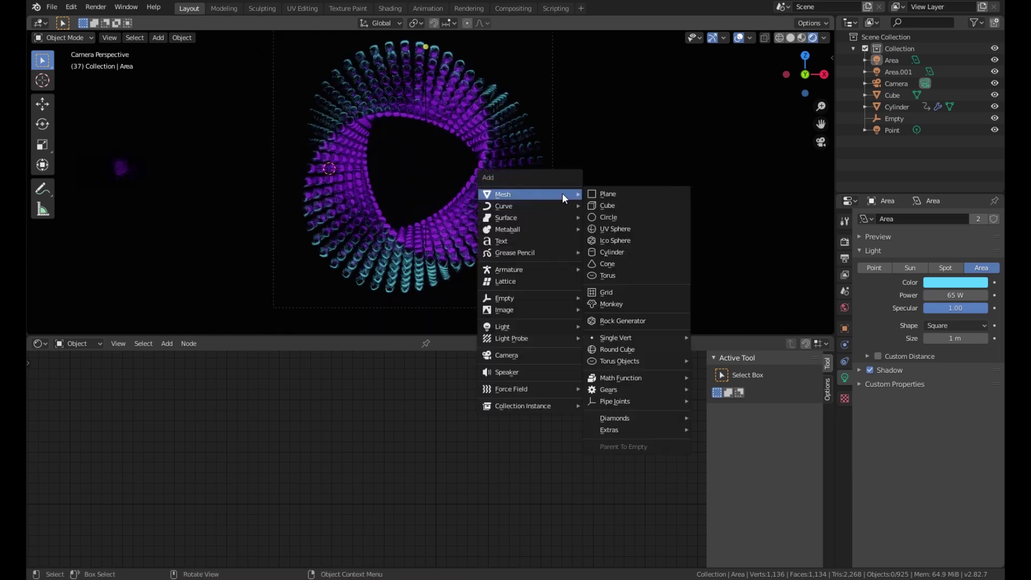
pyautogui.moveTo(540, 338)
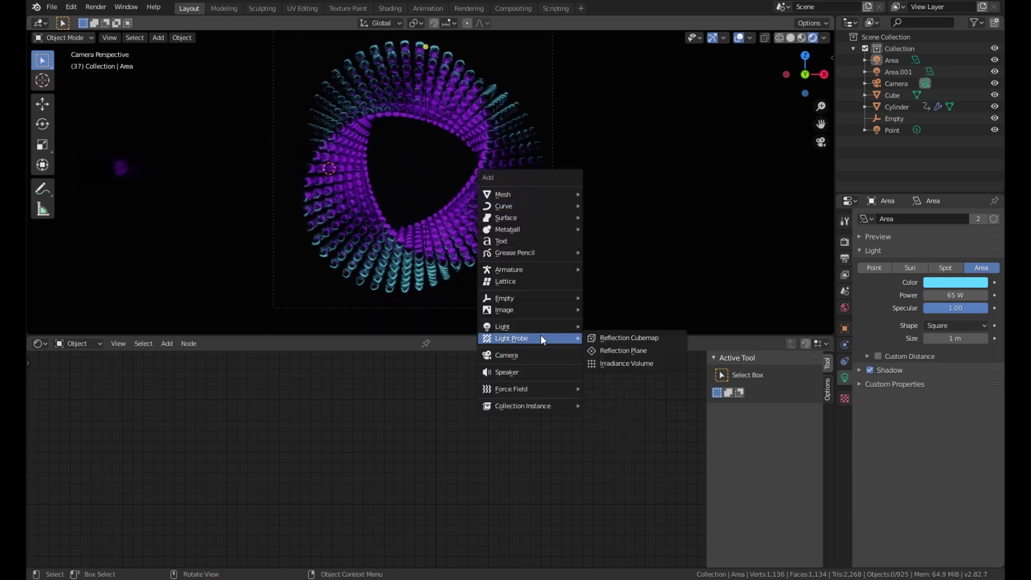
pyautogui.click(627, 338)
# Step: In top view, scale up the reflection cubemap to enclose the ring and move it about 2.63 m in X and 0.13 m in Y
pyautogui.press('KP_7')
pyautogui.scroll(-2, 450, 187)
pyautogui.keyDown('shift'); pyautogui.moveTo(562, 189); pyautogui.dragTo(392, 173, button='middle'); pyautogui.keyUp('shift')
pyautogui.press('s')
pyautogui.click(554, 225)
pyautogui.press('g')
pyautogui.click(631, 223)
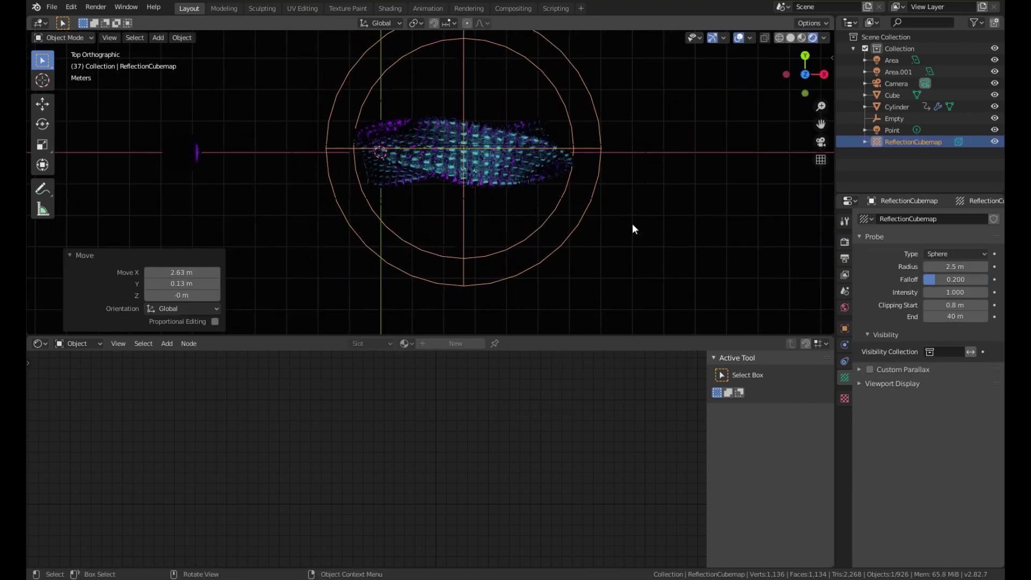
# Step: Enlarge the reflection cubemap slightly and move it about -0.09 m in X and -0.13 m in Y around the ring
pyautogui.press('s')
pyautogui.click(652, 237)
pyautogui.press('g')
pyautogui.click(644, 236)
pyautogui.moveTo(645, 236); pyautogui.dragTo(535, 201, button='middle')
# Step: Bake the indirect lighting in the Eevee render settings so the reflection cubemap is used
pyautogui.click(845, 242)
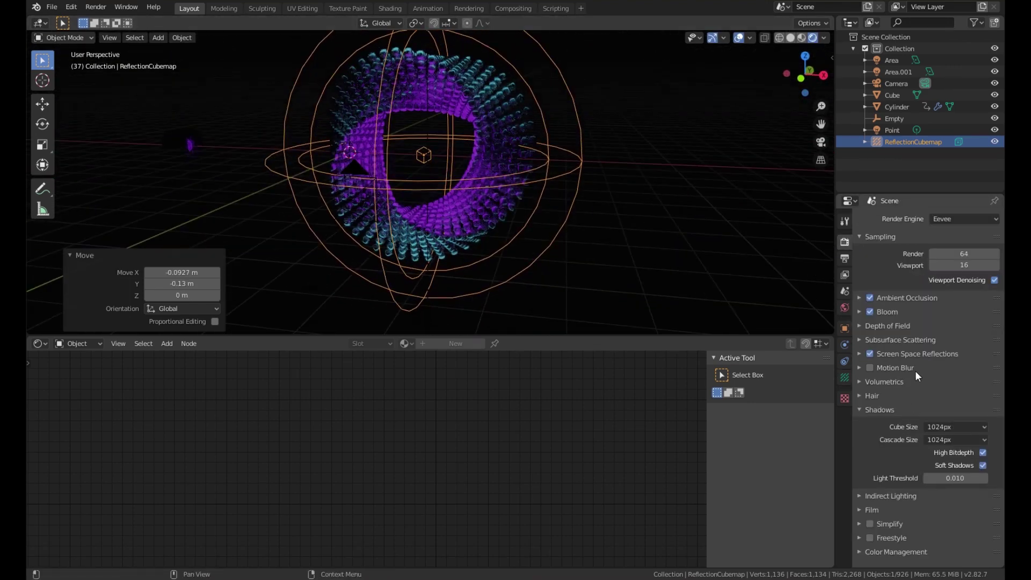
pyautogui.click(901, 497)
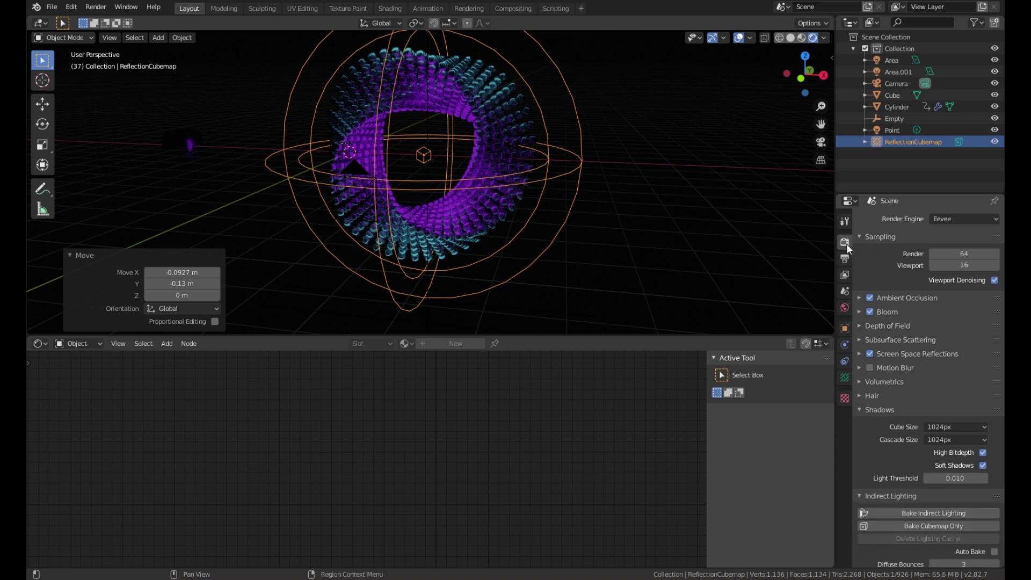
pyautogui.scroll(-5, 911, 476)
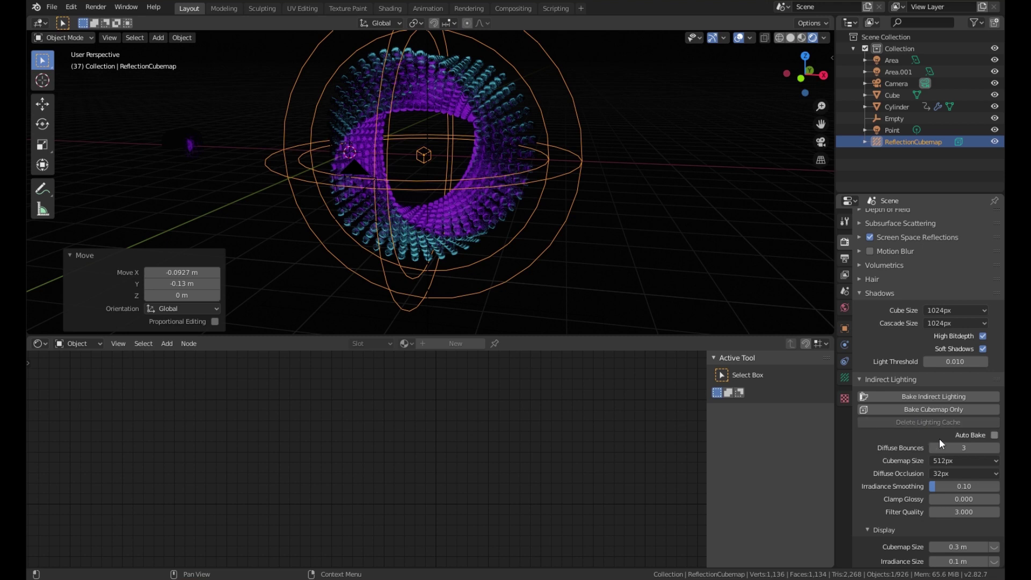
pyautogui.click(921, 399)
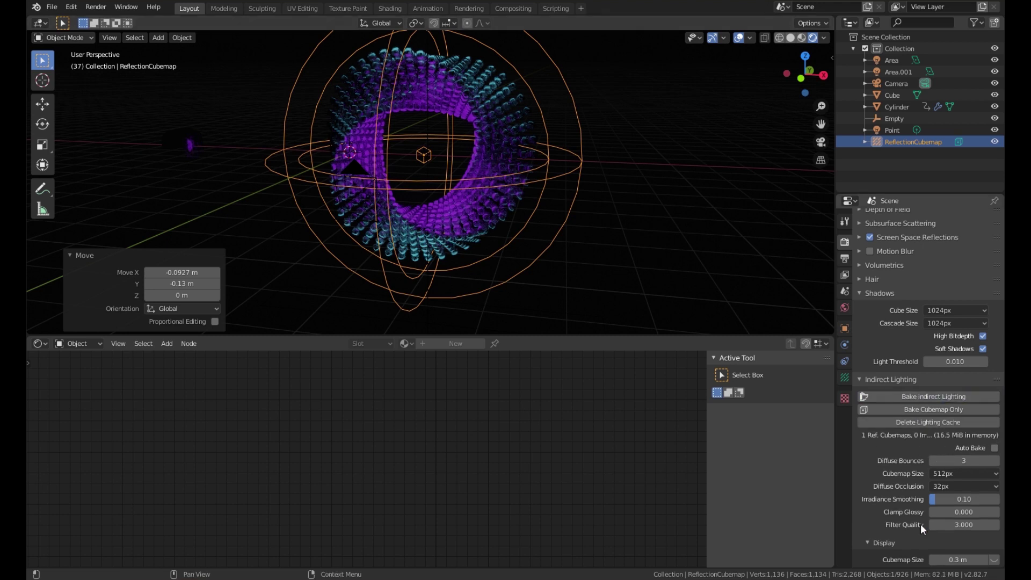
pyautogui.scroll(-1, 921, 524)
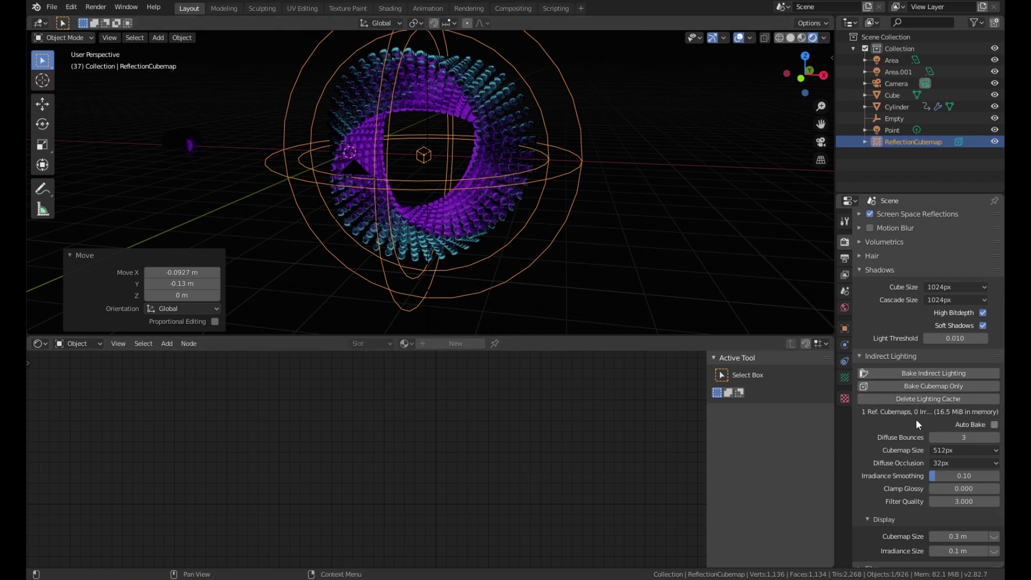
pyautogui.scroll(-3, 392, 93)
# Step: Play the animation through the camera to examine the baked reflections on the ring
pyautogui.moveTo(392, 93); pyautogui.dragTo(590, 191, button='middle')
pyautogui.click(589, 191)
pyautogui.scroll(5, 568, 191)
pyautogui.press('space')
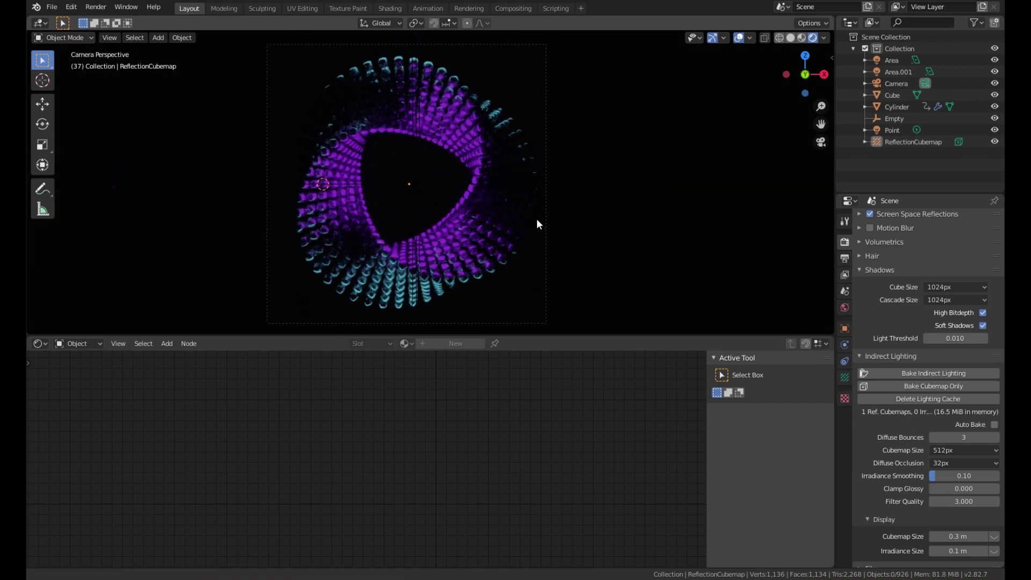
pyautogui.scroll(4, 537, 219)
pyautogui.scroll(-5, 575, 189)
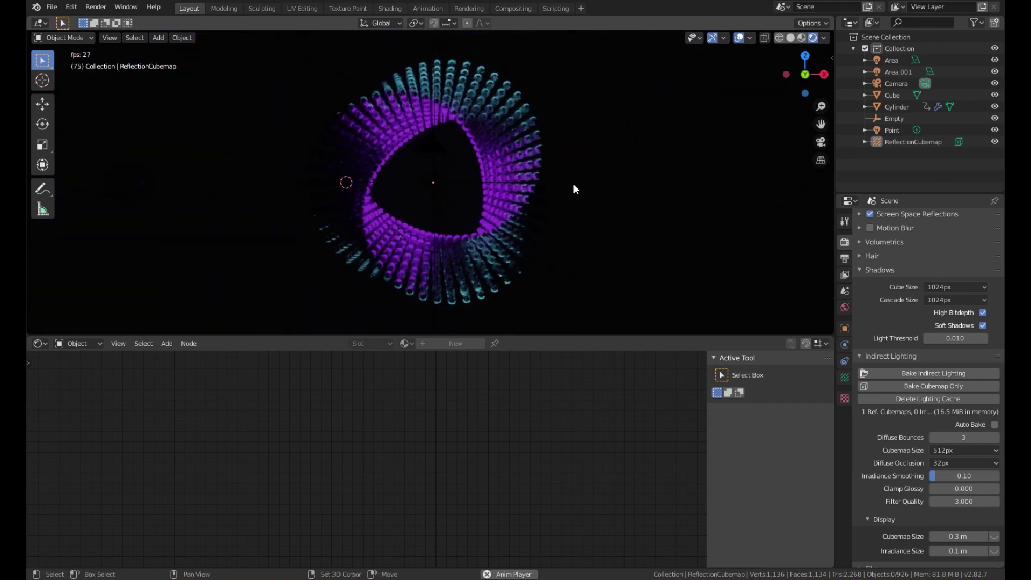
# Step: Raise the trace precision of Screen Space Reflections to 0.931
pyautogui.scroll(4, 904, 339)
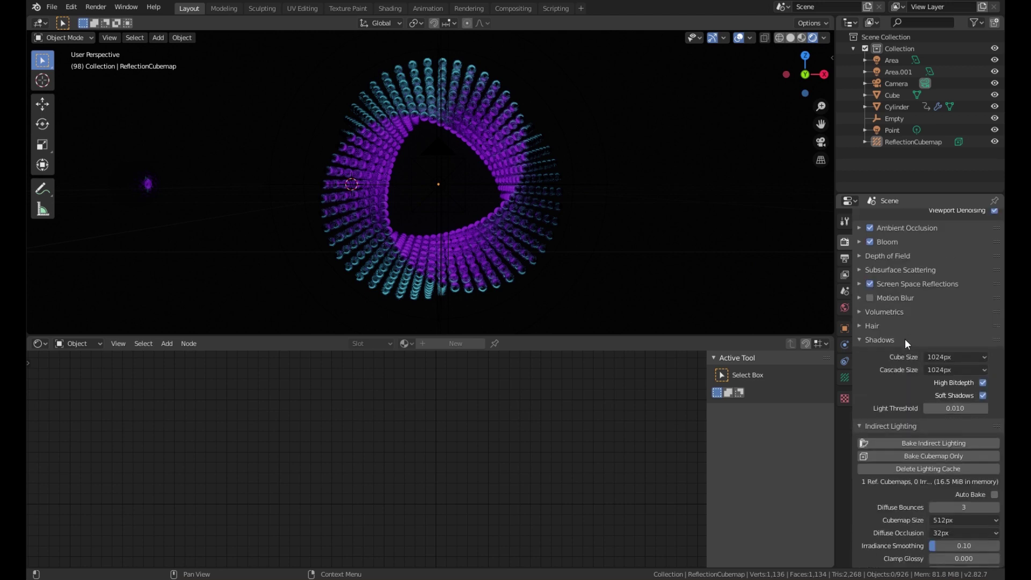
pyautogui.click(913, 307)
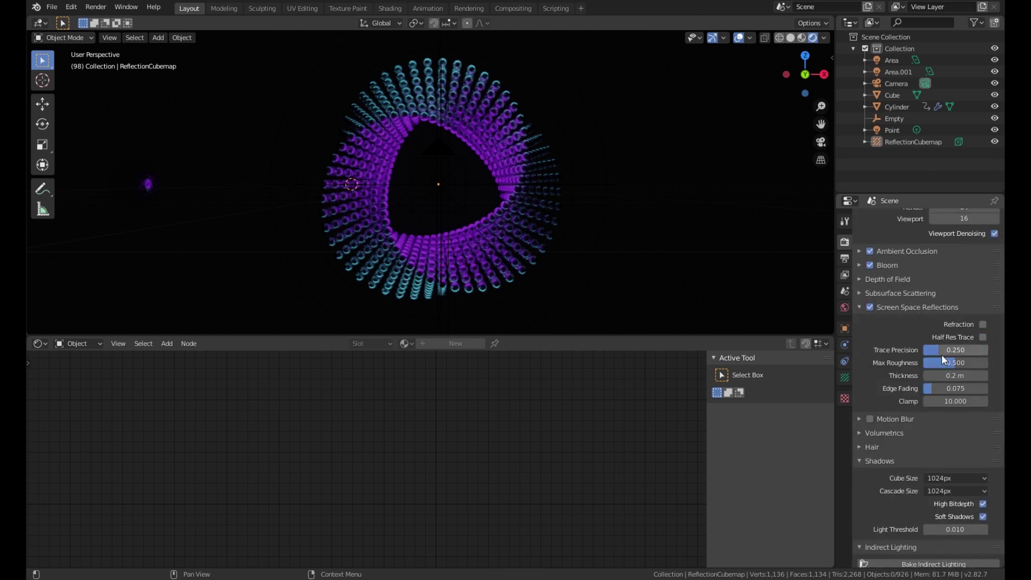
pyautogui.moveTo(934, 351); pyautogui.dragTo(978, 350)
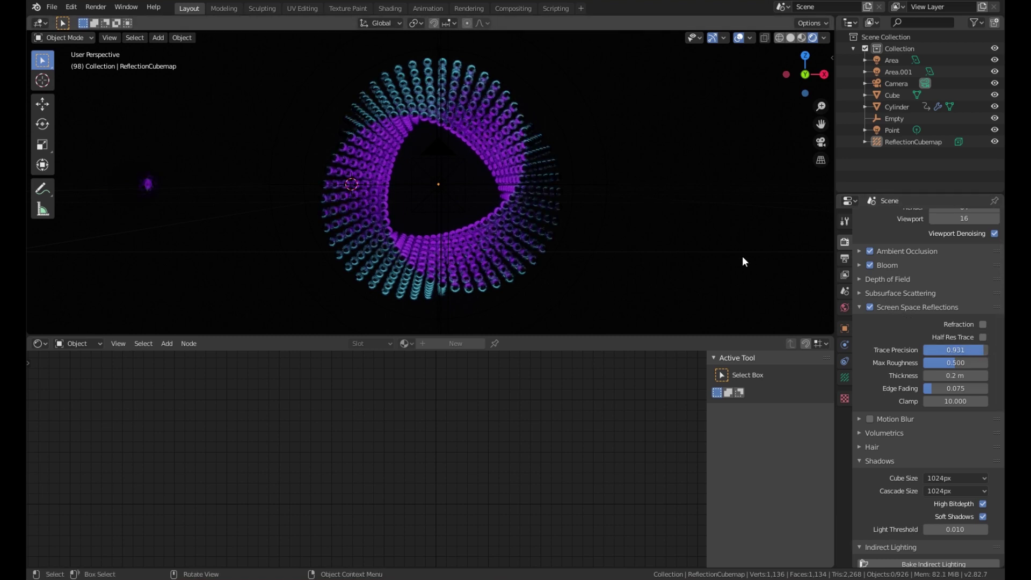
pyautogui.click(907, 307)
# Step: In camera view, set the Bloom threshold to 0.6, radius to 10 and intensity to 0.071
pyautogui.moveTo(498, 163); pyautogui.dragTo(491, 159, button='middle')
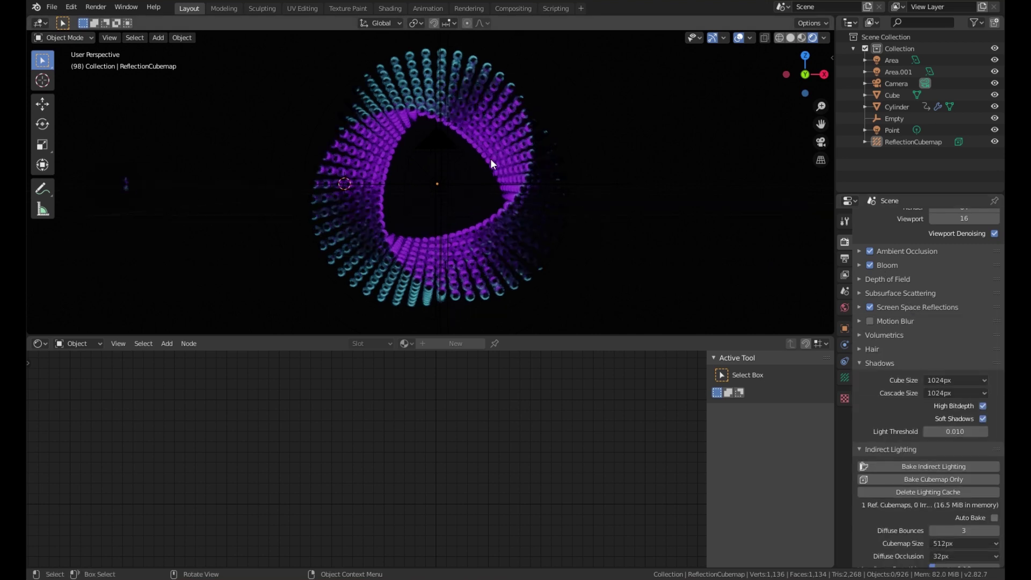
pyautogui.press('KP_0')
pyautogui.scroll(2, 512, 160)
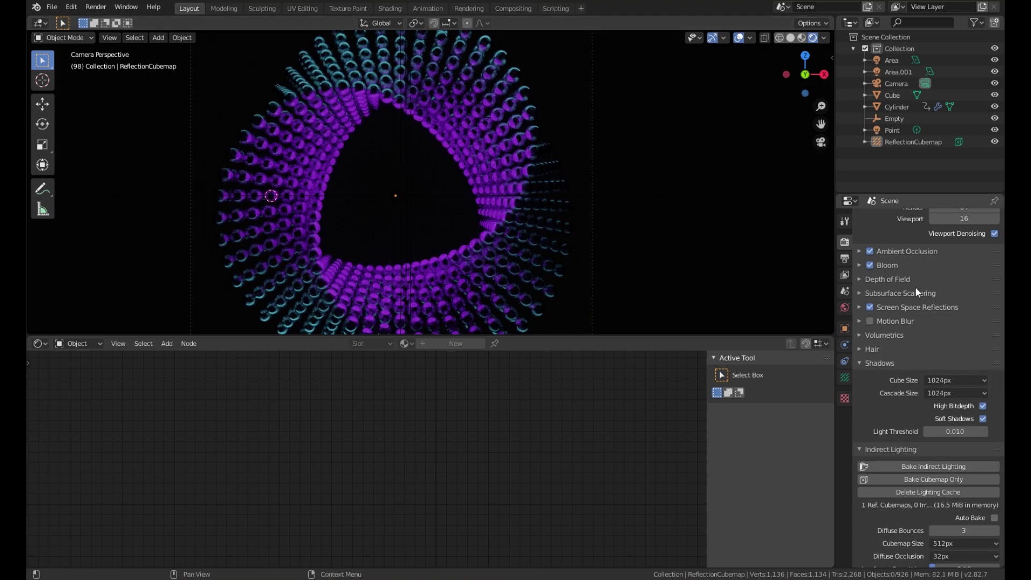
pyautogui.click(883, 267)
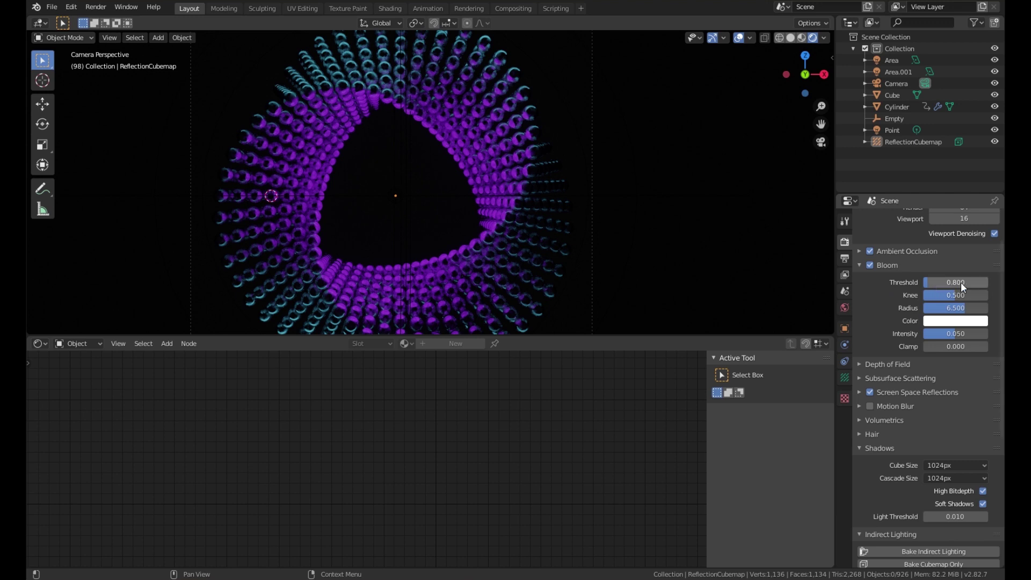
pyautogui.moveTo(928, 280); pyautogui.dragTo(928, 281)
pyautogui.click(928, 281)
pyautogui.write('0.6')
pyautogui.press('Return')
pyautogui.moveTo(956, 333); pyautogui.dragTo(988, 309)
pyautogui.scroll(-5, 476, 125)
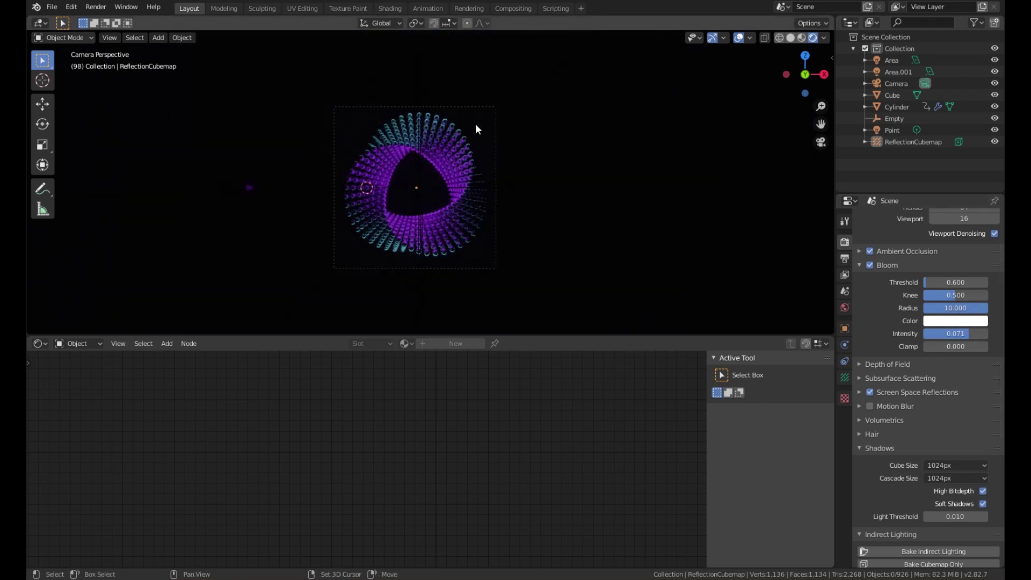
# Step: Adjust Bloom to a threshold of 0.432, a radius of 7.876 and an intensity of 0.100
pyautogui.keyDown('shift'); pyautogui.moveTo(476, 125); pyautogui.dragTo(480, 151, button='middle'); pyautogui.keyUp('shift')
pyautogui.scroll(2, 480, 151)
pyautogui.moveTo(945, 295)
pyautogui.mouseDown()
pyautogui.moveTo(978, 295)
pyautogui.moveTo(955, 295)
pyautogui.mouseUp()
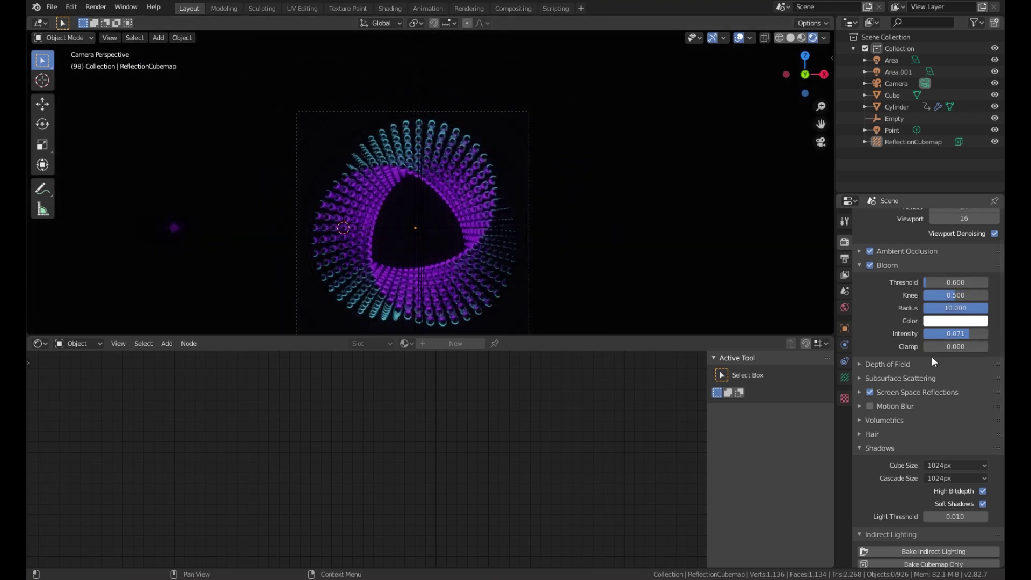
pyautogui.moveTo(969, 335); pyautogui.dragTo(988, 335)
pyautogui.moveTo(955, 282); pyautogui.dragTo(997, 310)
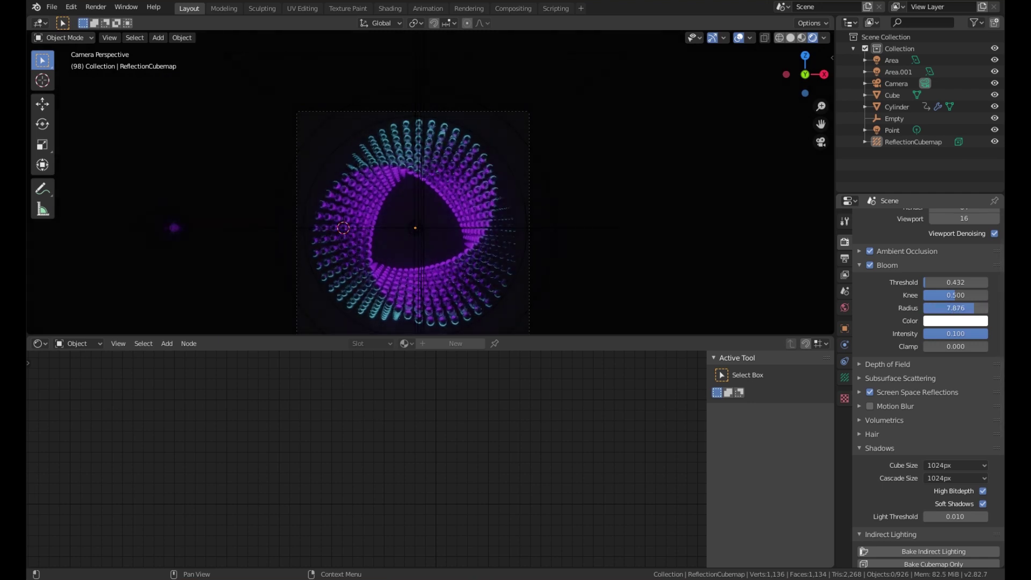
# Step: Briefly play the animation and examine the bloom glow on the spheres up close and across the whole ring
pyautogui.press('space')
pyautogui.press('space')
pyautogui.scroll(2, 549, 169)
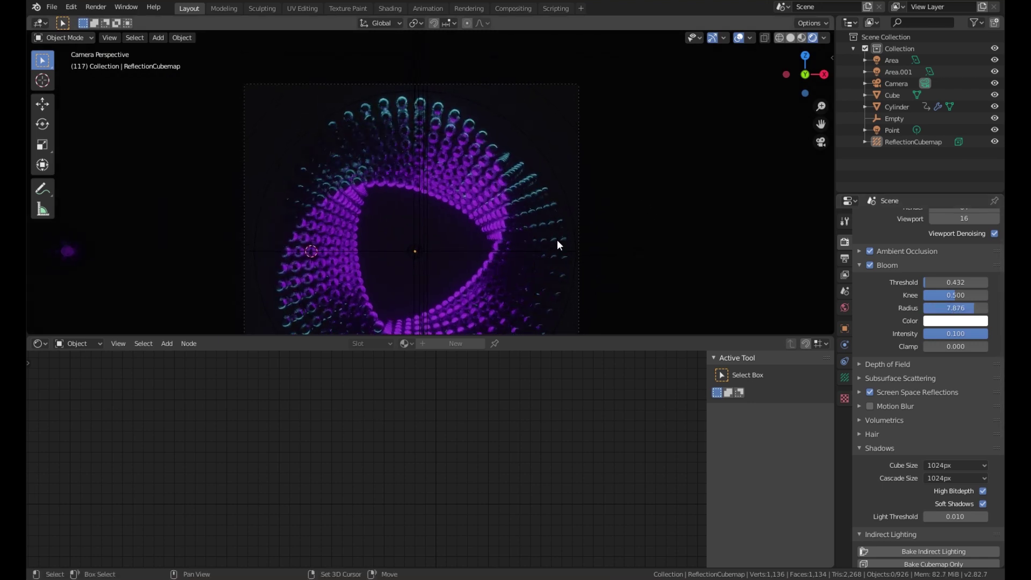
pyautogui.scroll(2, 555, 201)
pyautogui.scroll(2, 553, 163)
pyautogui.scroll(2, 482, 161)
pyautogui.scroll(2, 376, 172)
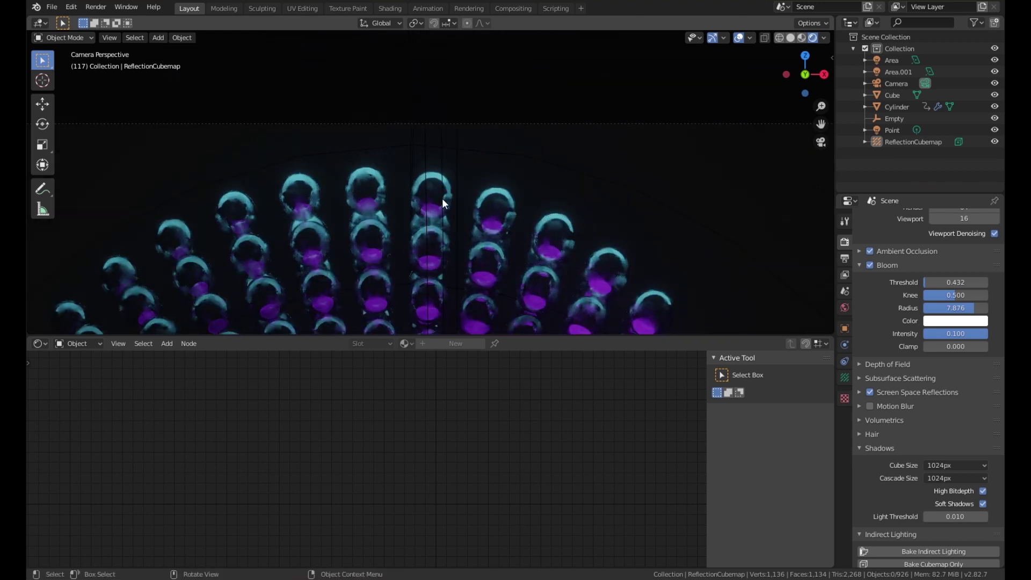
pyautogui.scroll(-2, 443, 198)
pyautogui.scroll(-4, 442, 198)
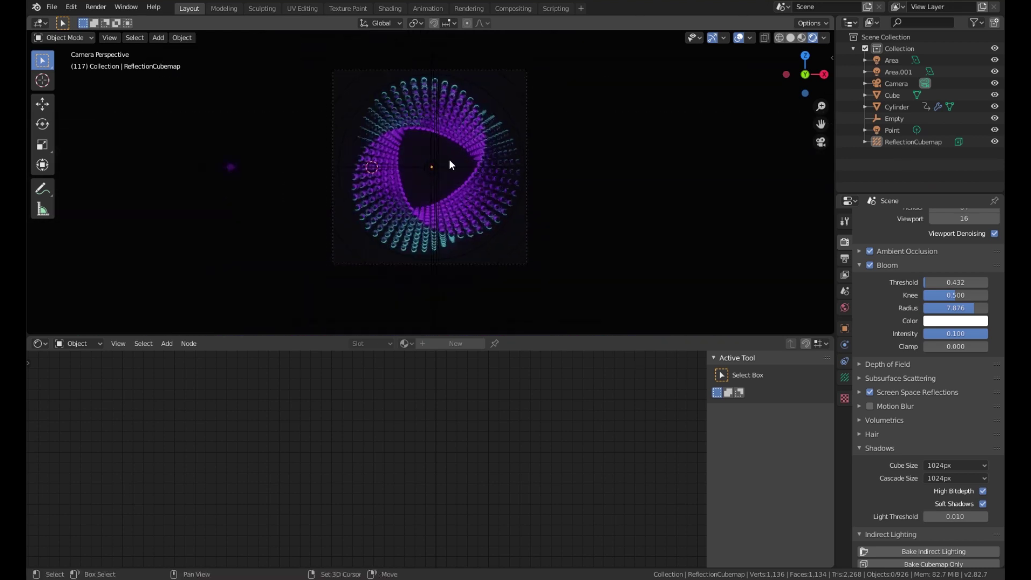
pyautogui.scroll(3, 449, 159)
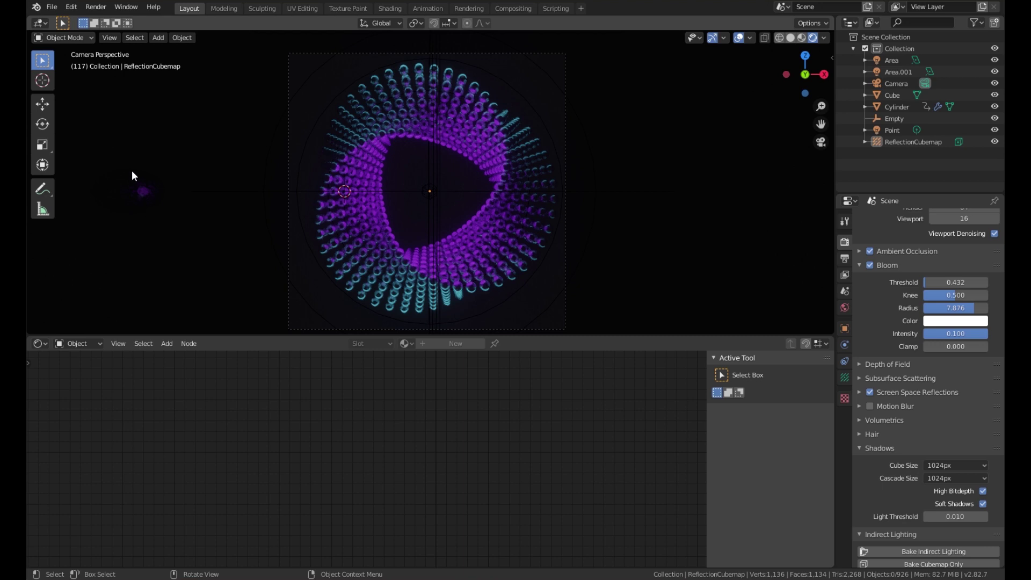
pyautogui.scroll(4, 594, 177)
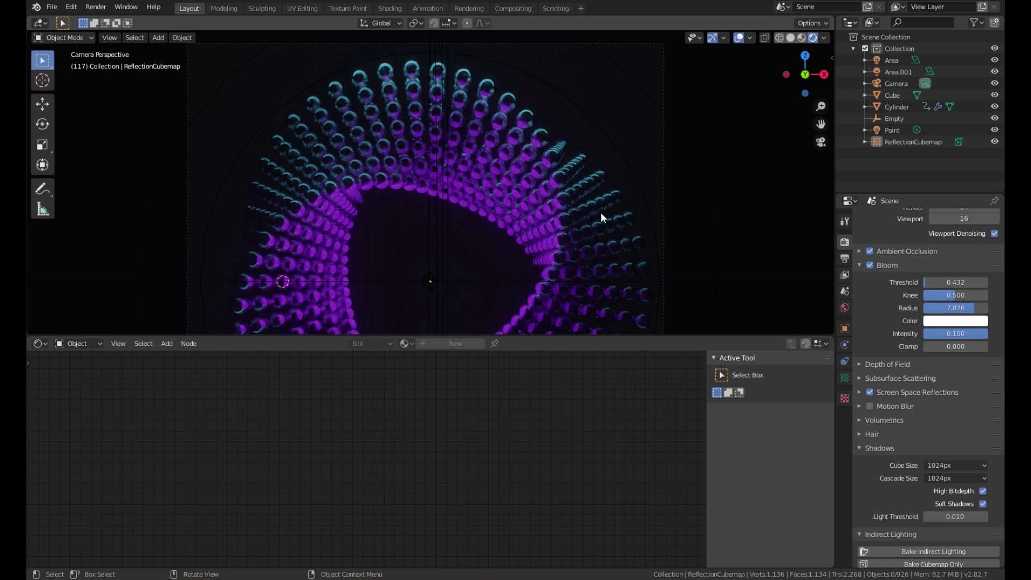
pyautogui.scroll(-4, 587, 217)
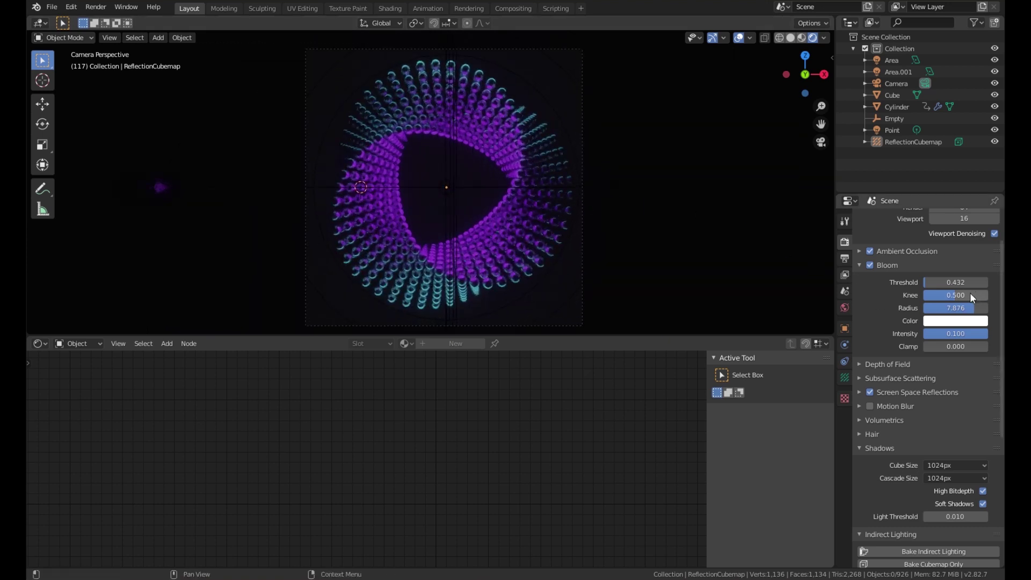
# Step: Lower the Bloom radius to 6.903 and set its threshold to 0.5
pyautogui.moveTo(964, 307); pyautogui.dragTo(951, 308)
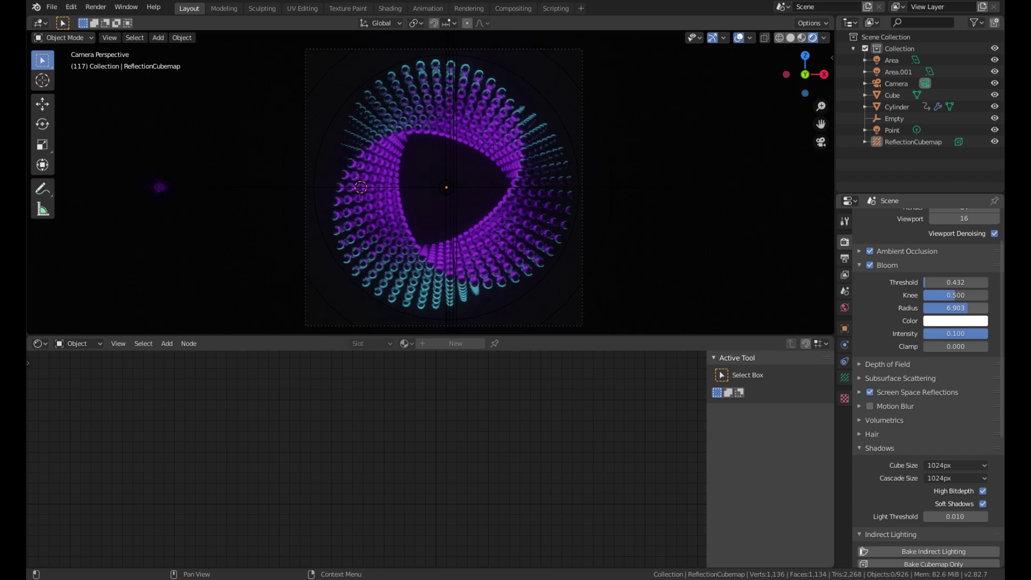
pyautogui.click(947, 282)
pyautogui.write('0.5')
pyautogui.press('Return')
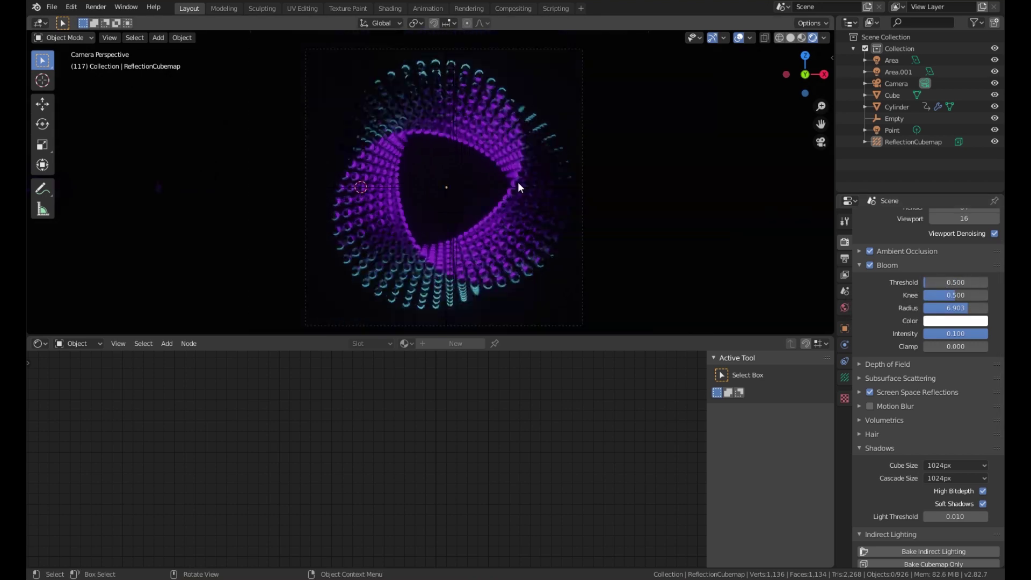
# Step: Add a point light and move it about 1.38 m along Y, out beside the ring
pyautogui.moveTo(486, 189); pyautogui.dragTo(391, 199, button='middle')
pyautogui.hotkey('shift', 'a')
pyautogui.moveTo(371, 188)
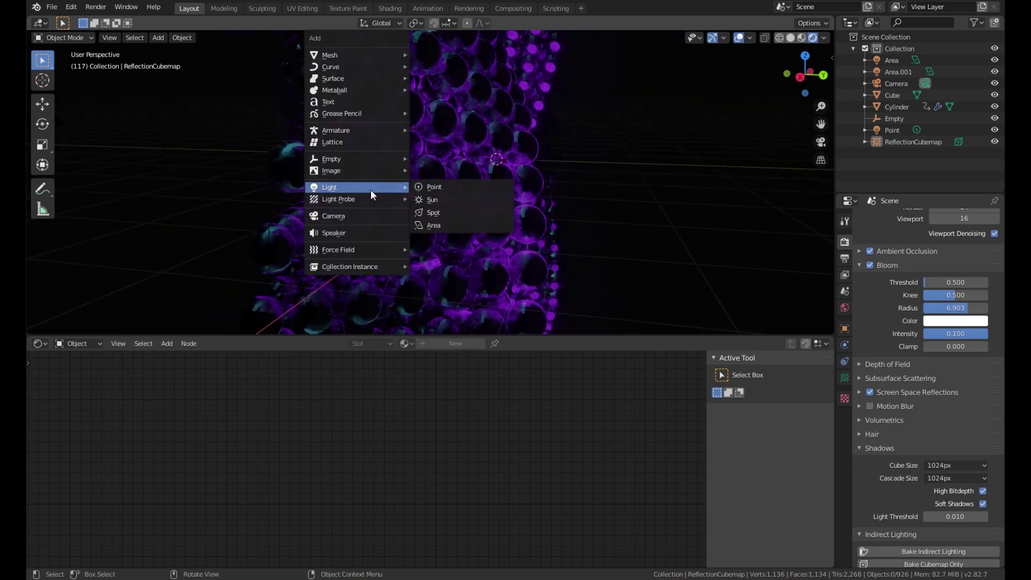
pyautogui.click(456, 192)
pyautogui.press('g')
pyautogui.press('y')
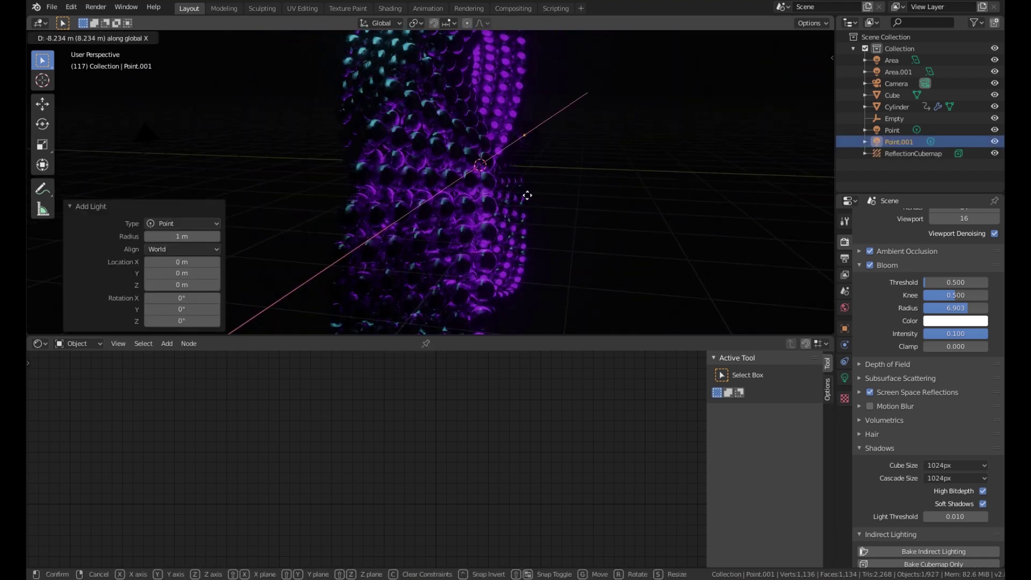
pyautogui.click(634, 203)
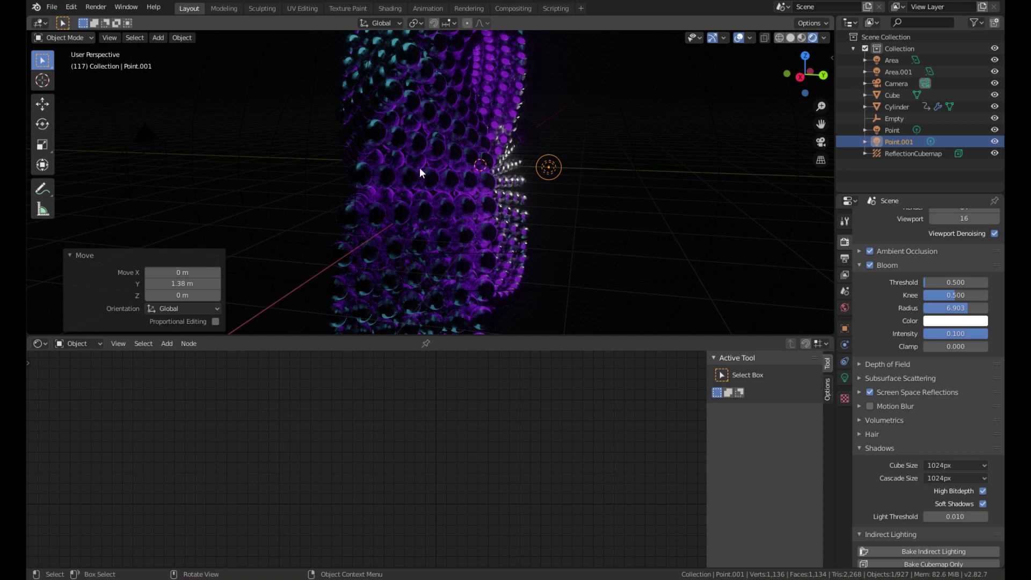
# Step: In camera view, move the new point light about 3.06 m along X to the ring's centre
pyautogui.press('KP_0')
pyautogui.scroll(2, 493, 205)
pyautogui.press('s')
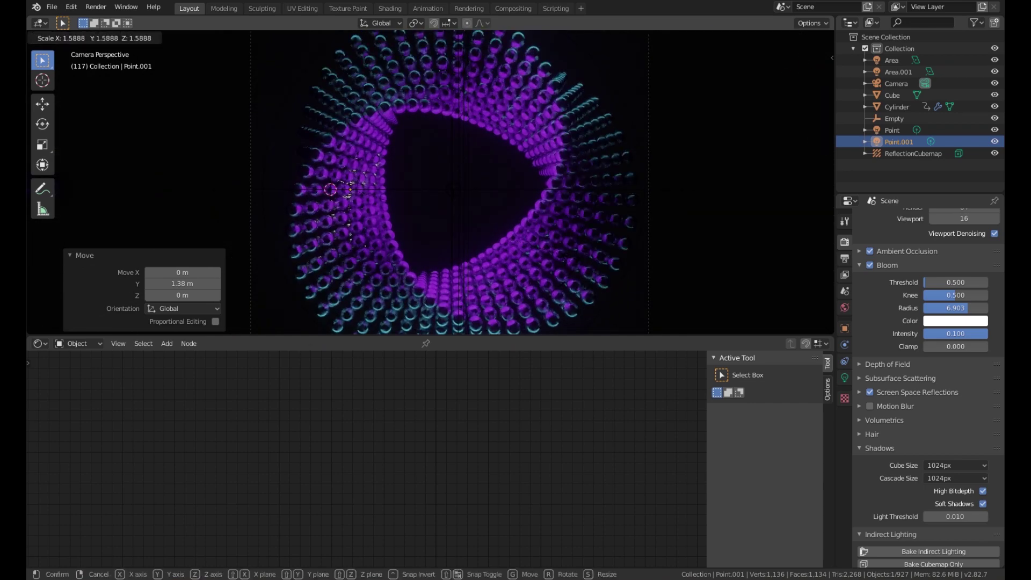
pyautogui.rightClick(432, 204)
pyautogui.press('g')
pyautogui.press('x')
pyautogui.click(510, 198)
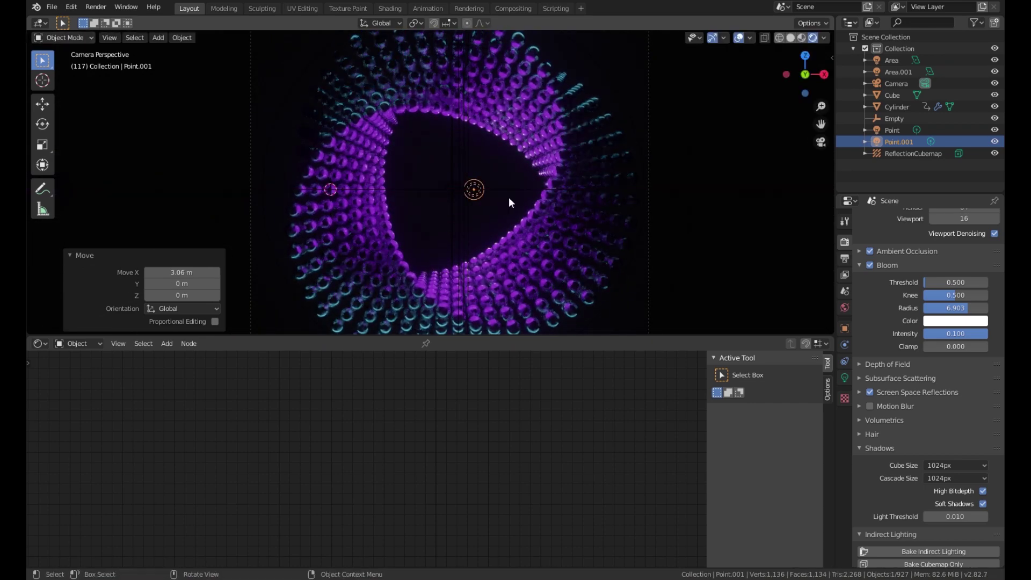
# Step: Check the new point light's effect during playback and delete that light
pyautogui.press('space')
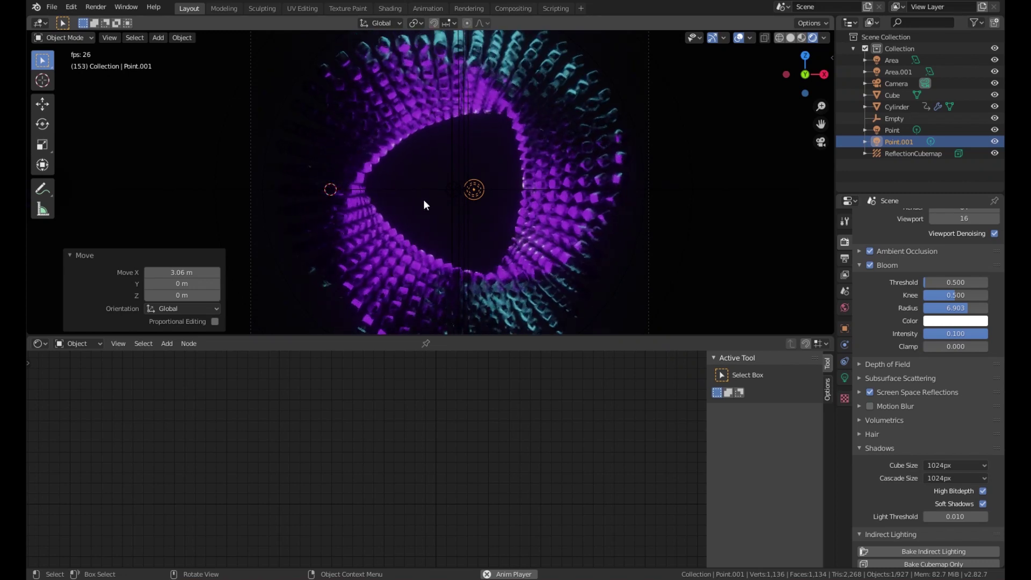
pyautogui.press('x')
pyautogui.click(494, 209)
pyautogui.scroll(-3, 522, 210)
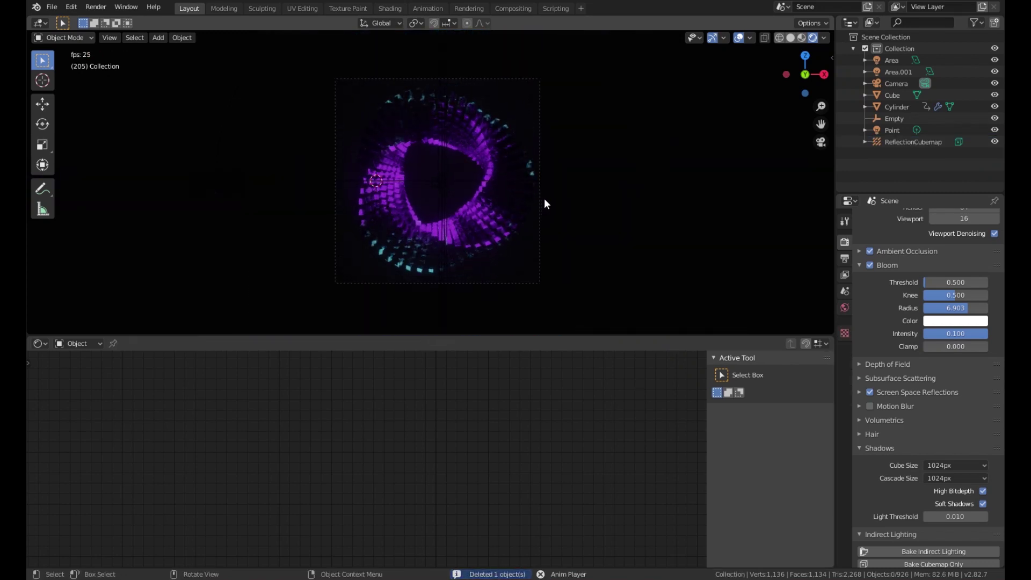
# Step: Play the animation in camera view to examine the ring lit by the remaining lights
pyautogui.press('space')
pyautogui.scroll(1, 538, 254)
pyautogui.press('space')
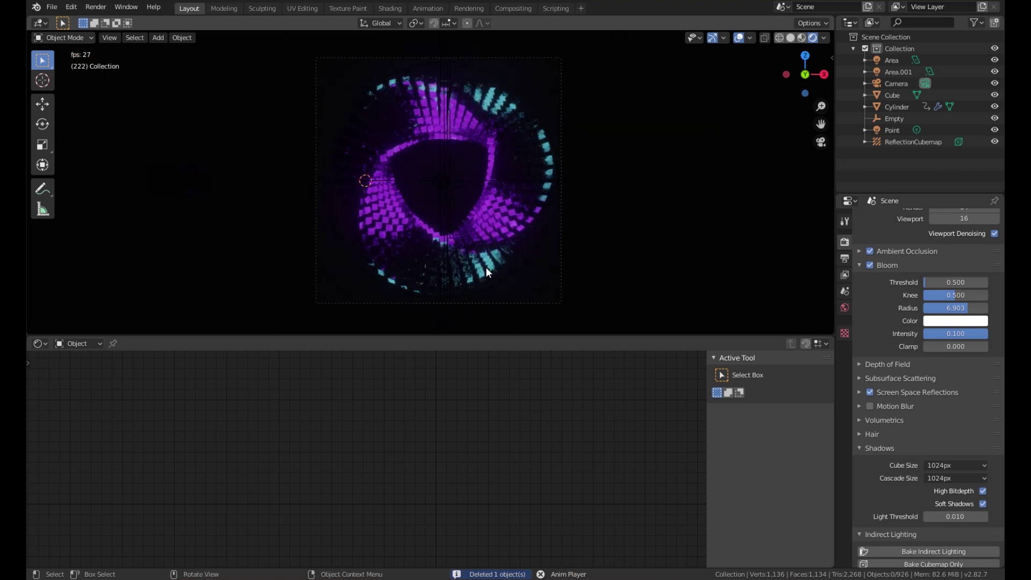
pyautogui.press('space')
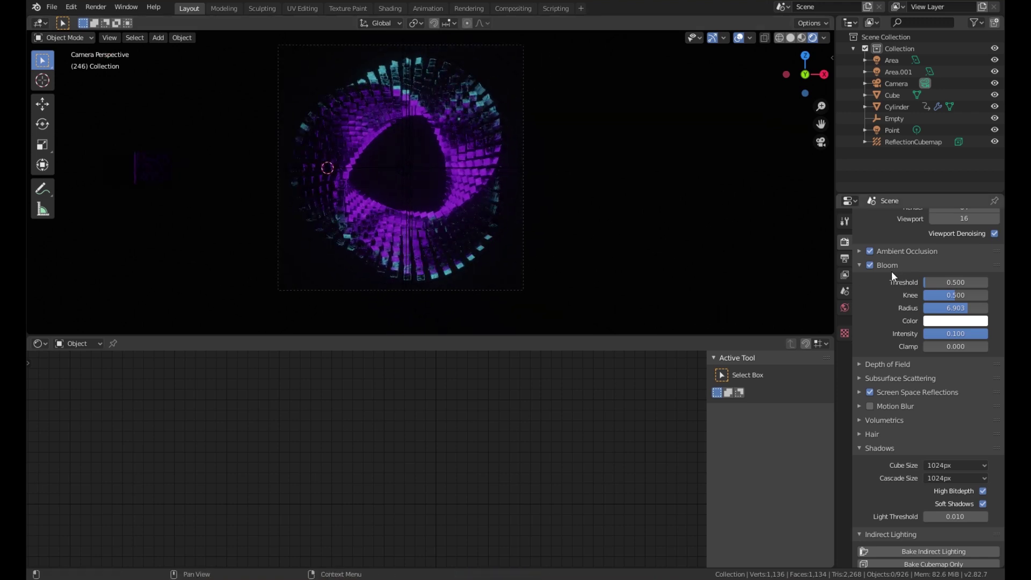
# Step: Set the render output path to a file named asda on the Desktop
pyautogui.click(844, 221)
pyautogui.click(845, 259)
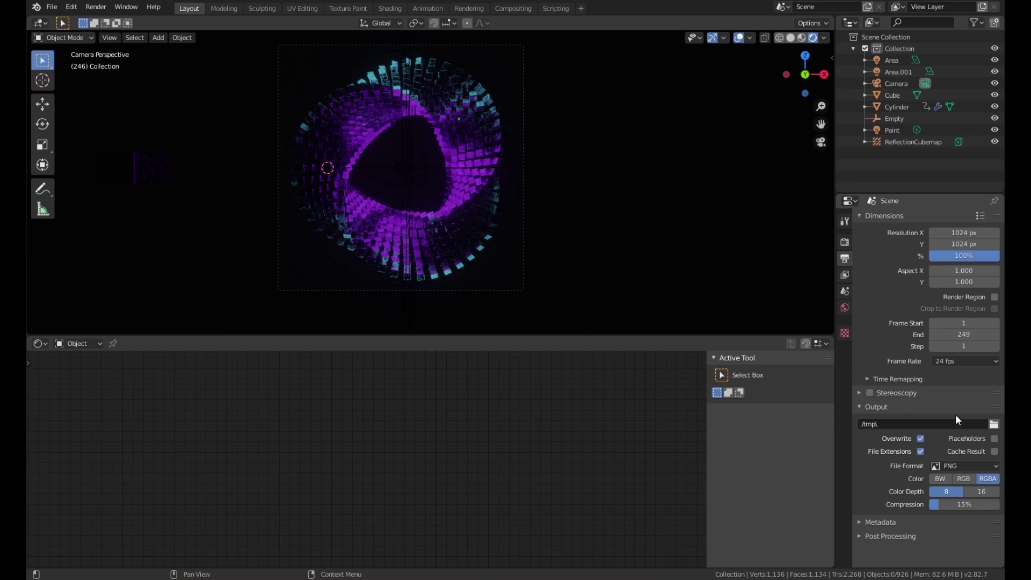
pyautogui.click(994, 424)
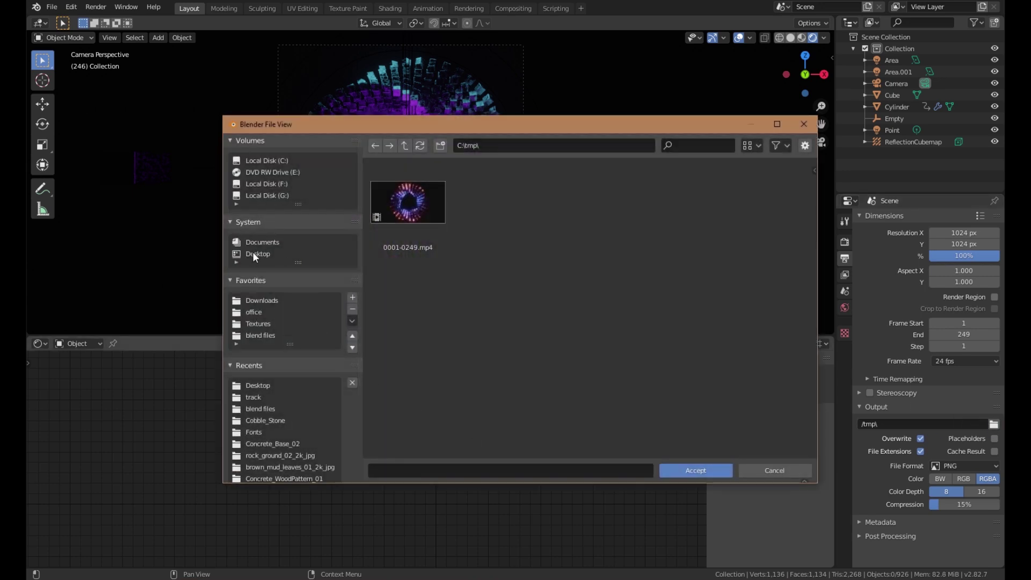
pyautogui.click(257, 254)
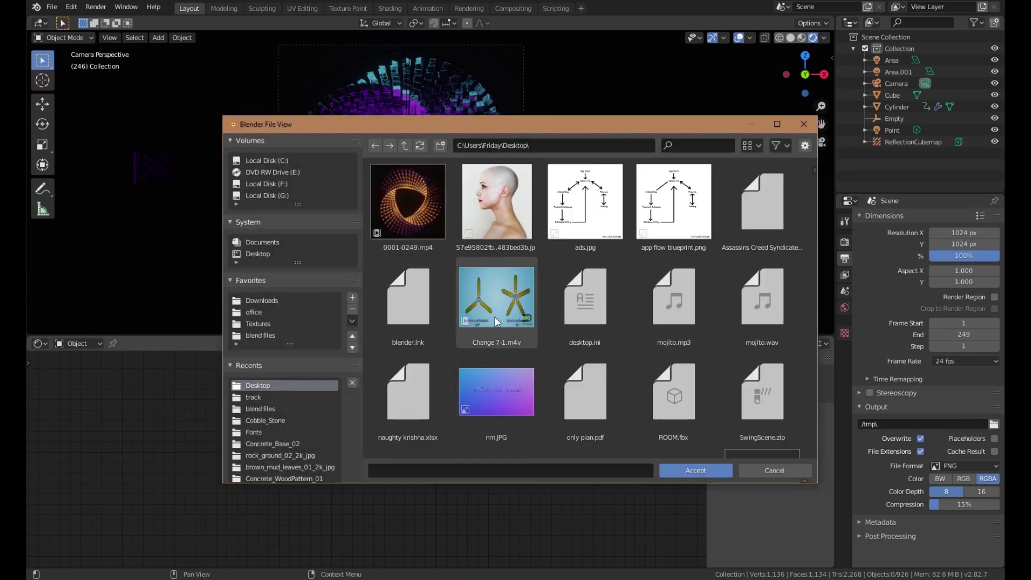
pyautogui.click(646, 471)
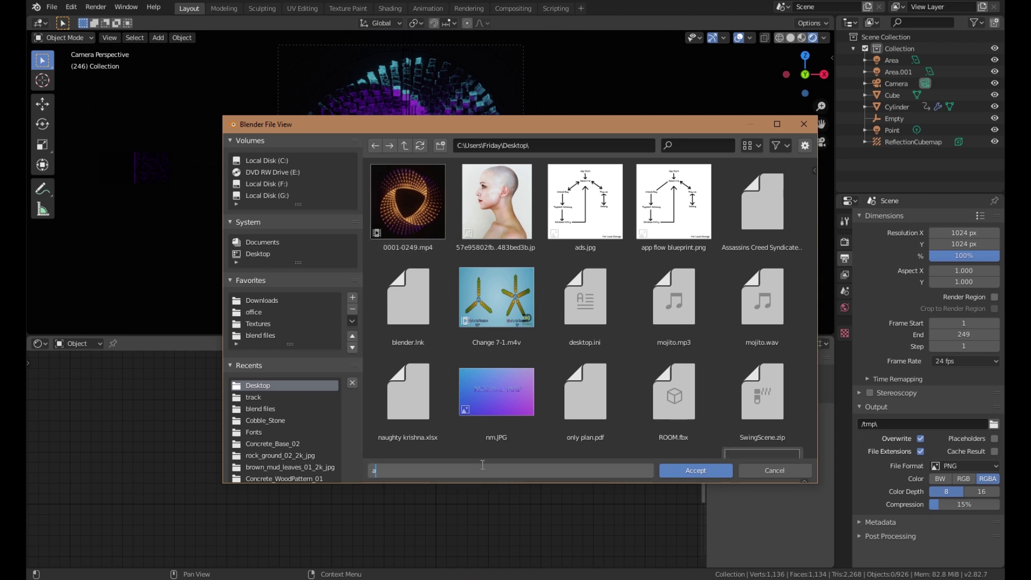
pyautogui.write('asda')
pyautogui.click(668, 471)
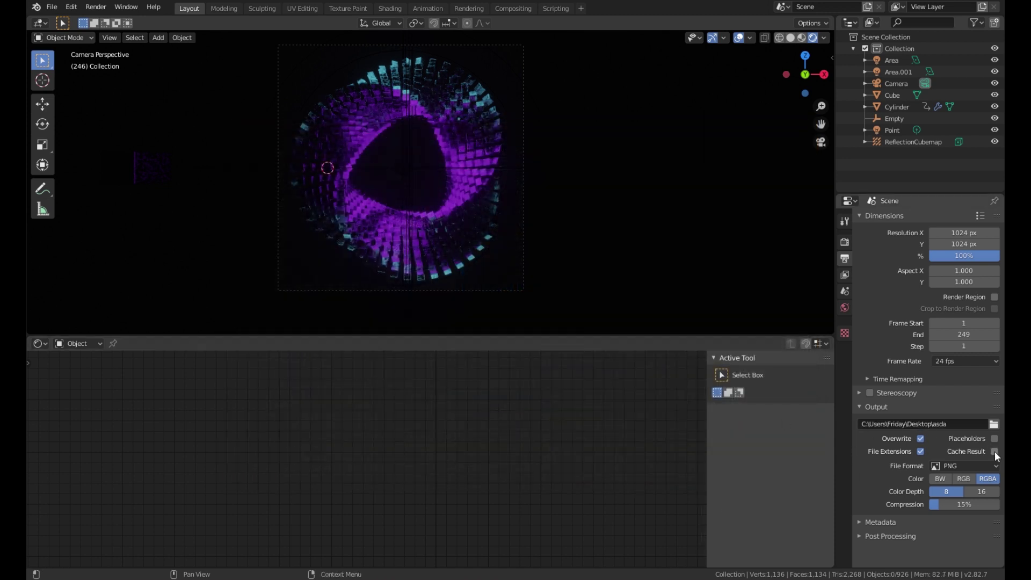
# Step: Set the output file format to FFmpeg video with the h264 in MP4 encoding preset
pyautogui.click(942, 466)
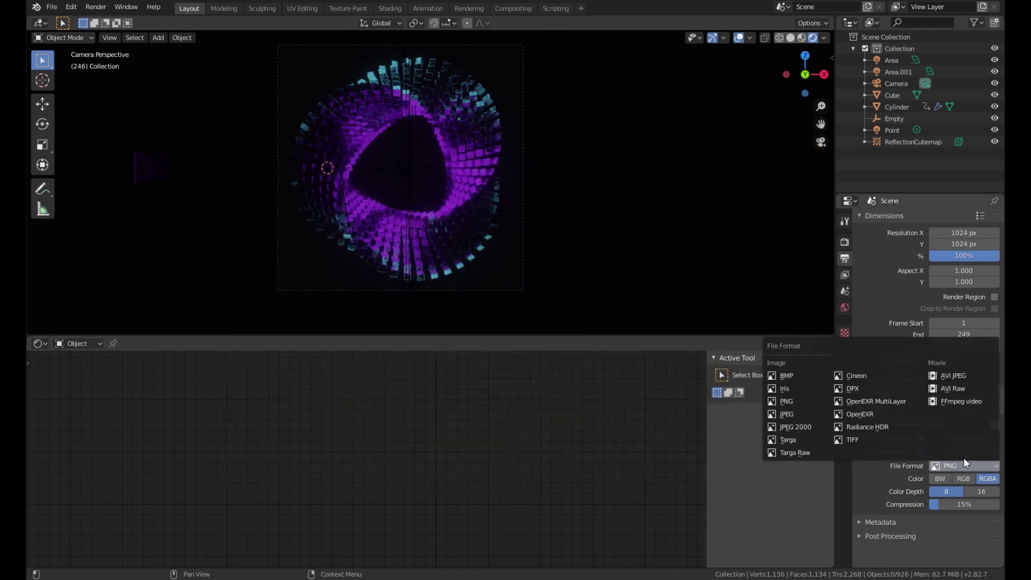
pyautogui.click(956, 400)
pyautogui.click(985, 495)
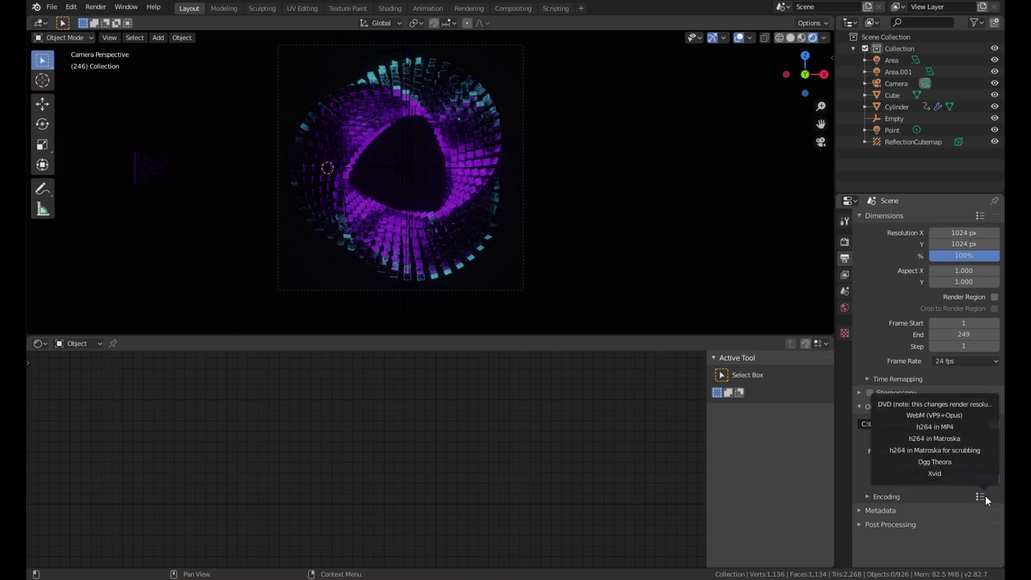
pyautogui.click(961, 430)
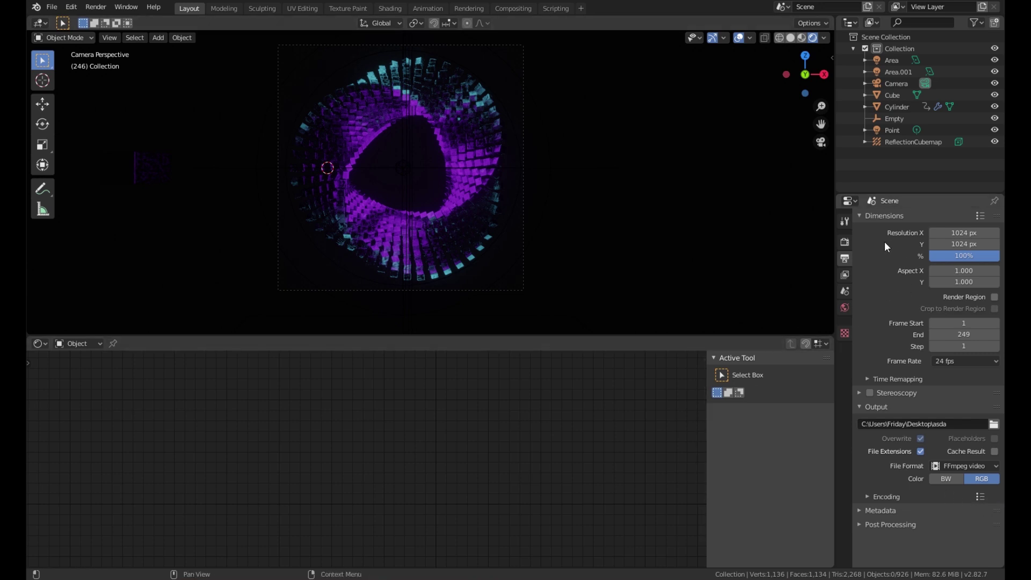
# Step: Start rendering the full animation to the video file
pyautogui.click(138, 38)
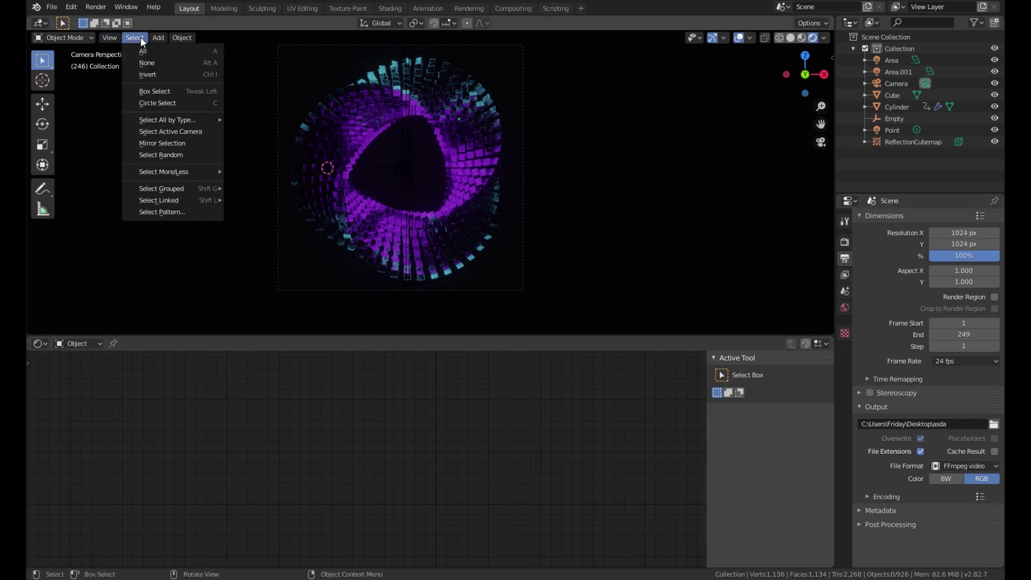
pyautogui.click(102, 10)
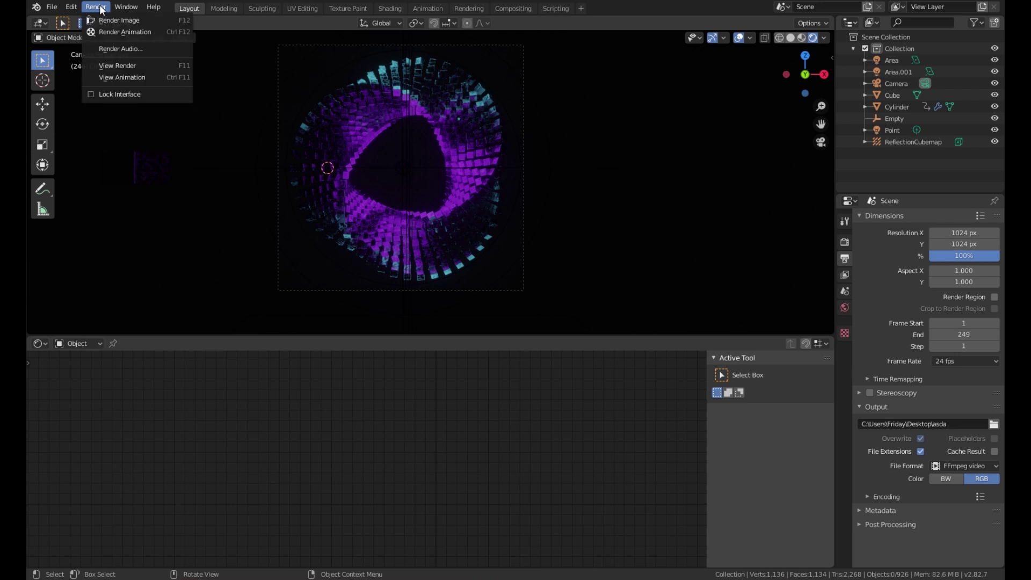
pyautogui.click(129, 33)
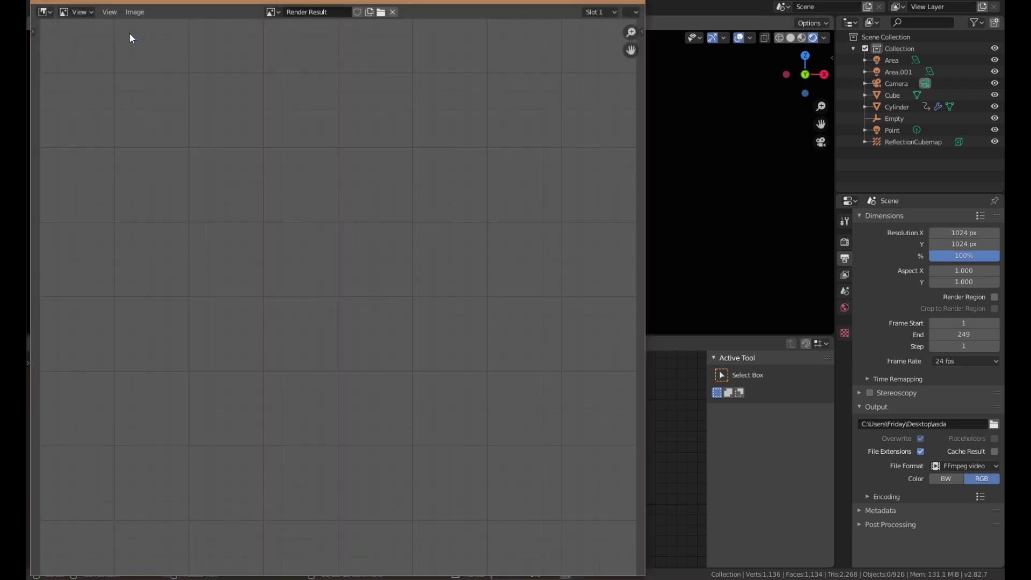